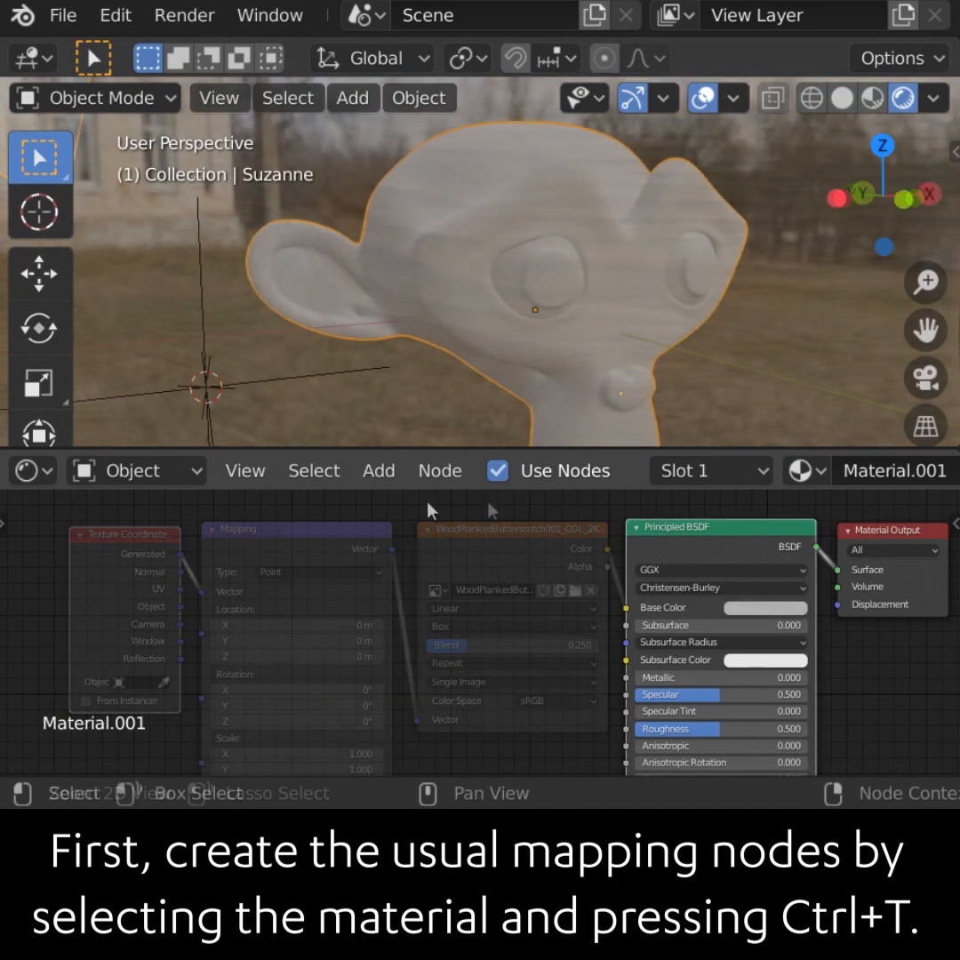
Add texture mapping nodes to the Principled BSDF, lined up in a row, with Generated coordinates feeding the Mapping vector
key(ctrl+t)
key(g)
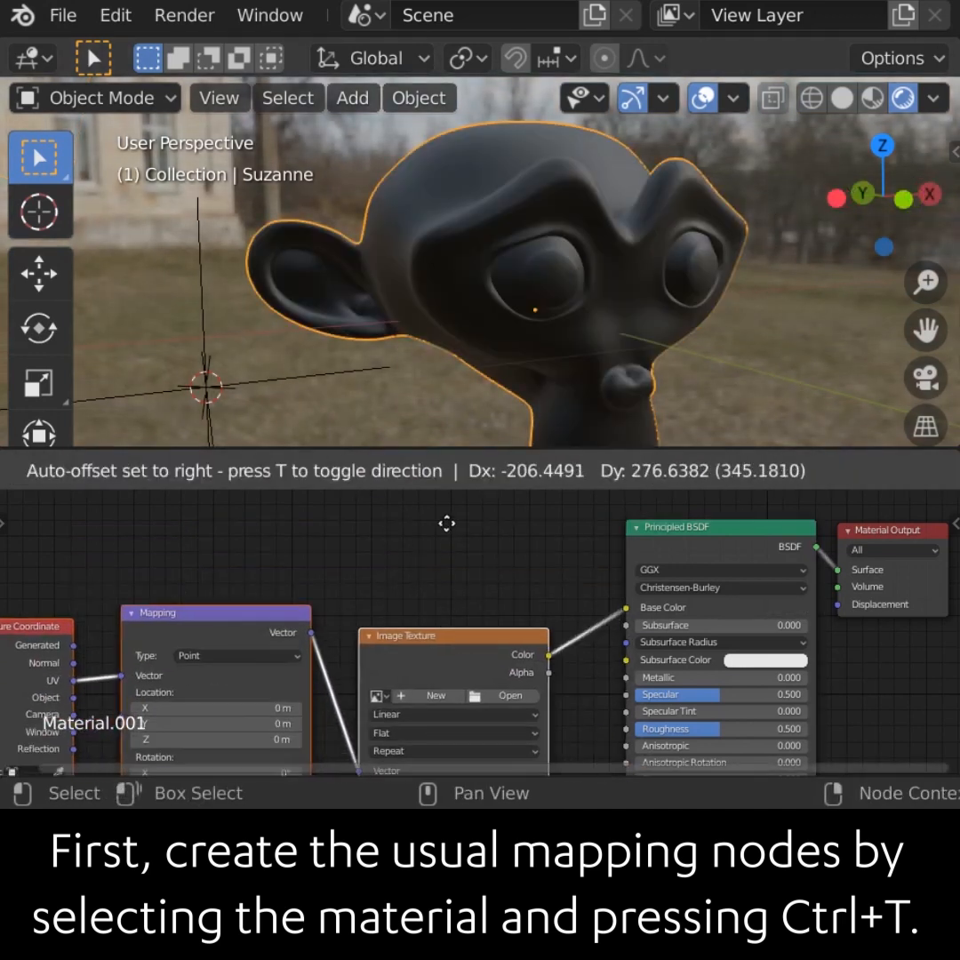
click(505, 706)
drag(329, 526, 352, 550)
drag(87, 532, 135, 546)
drag(200, 581, 208, 595)
Assign the WoodPlankedButterscotch001 COL image to the Image Texture node and set its projection to Box
click(436, 590)
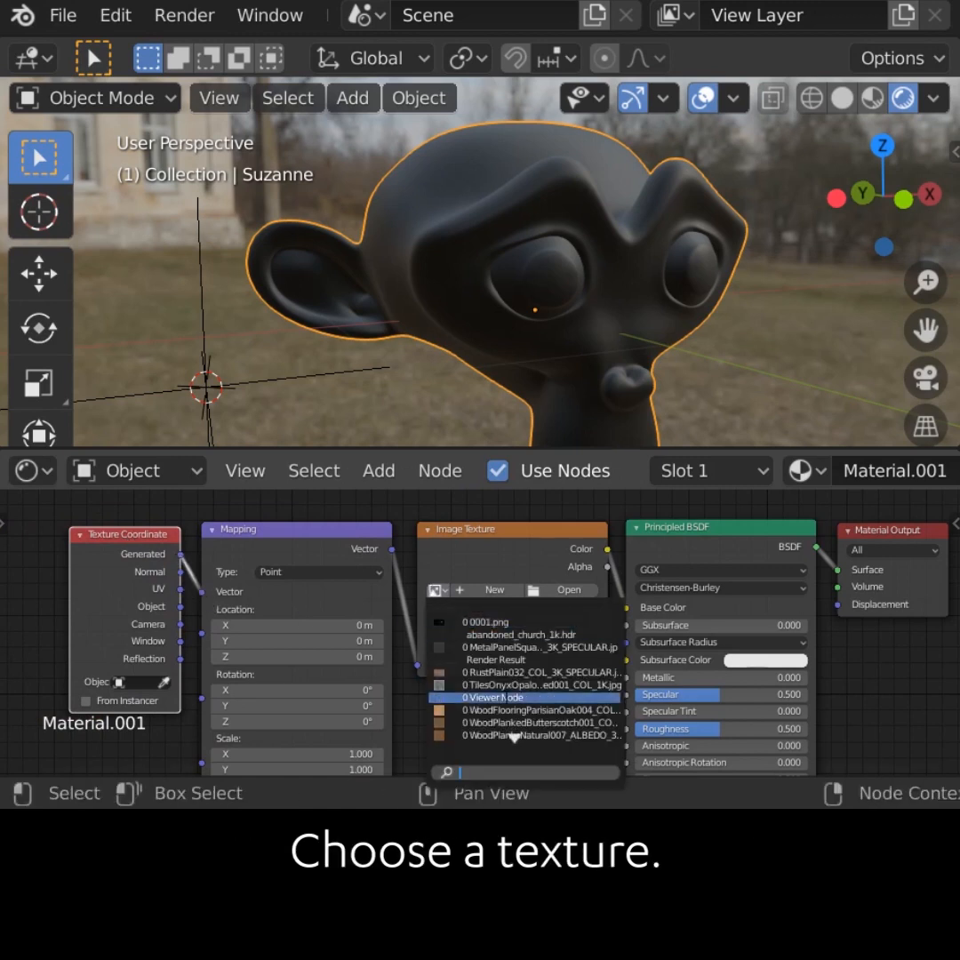
click(512, 725)
middle_drag(536, 392, 569, 320)
click(493, 626)
click(491, 663)
Set the Image Texture node's box projection Blend to 0.250
scroll(568, 391, up, 3)
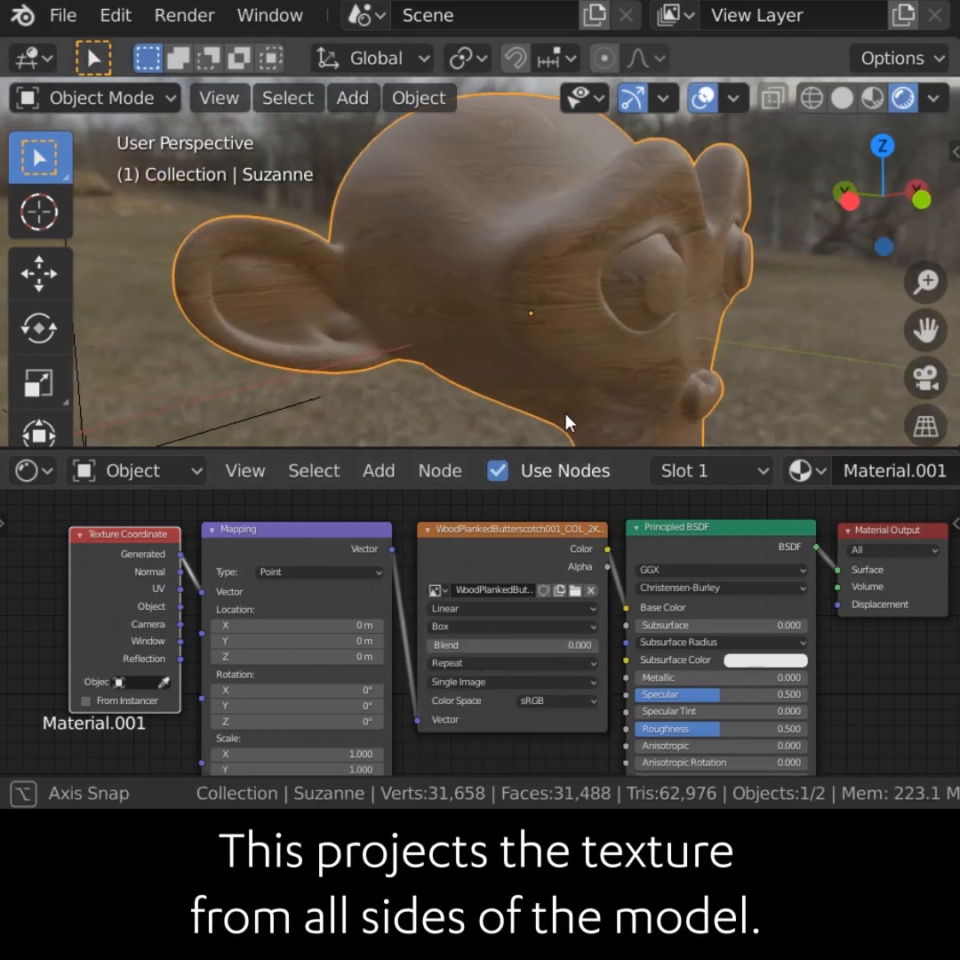
ctrl+alt+drag(577, 352, 549, 292)
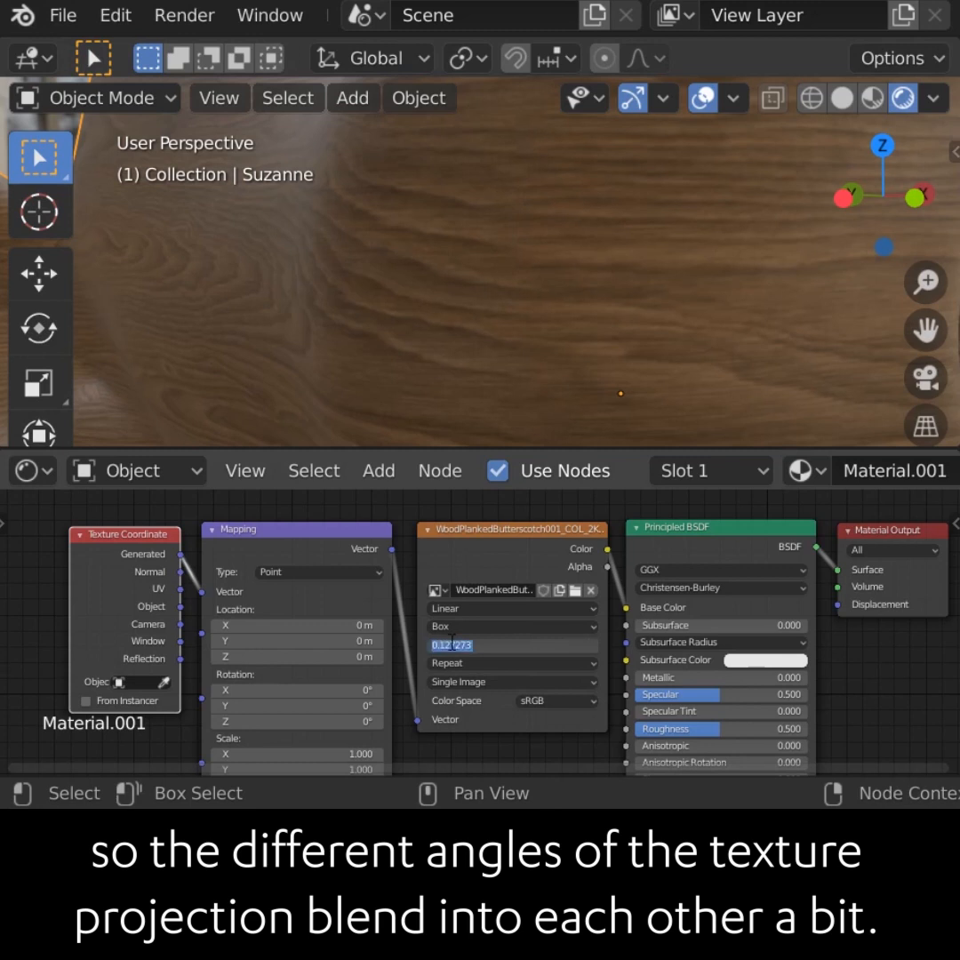
text(0.250)
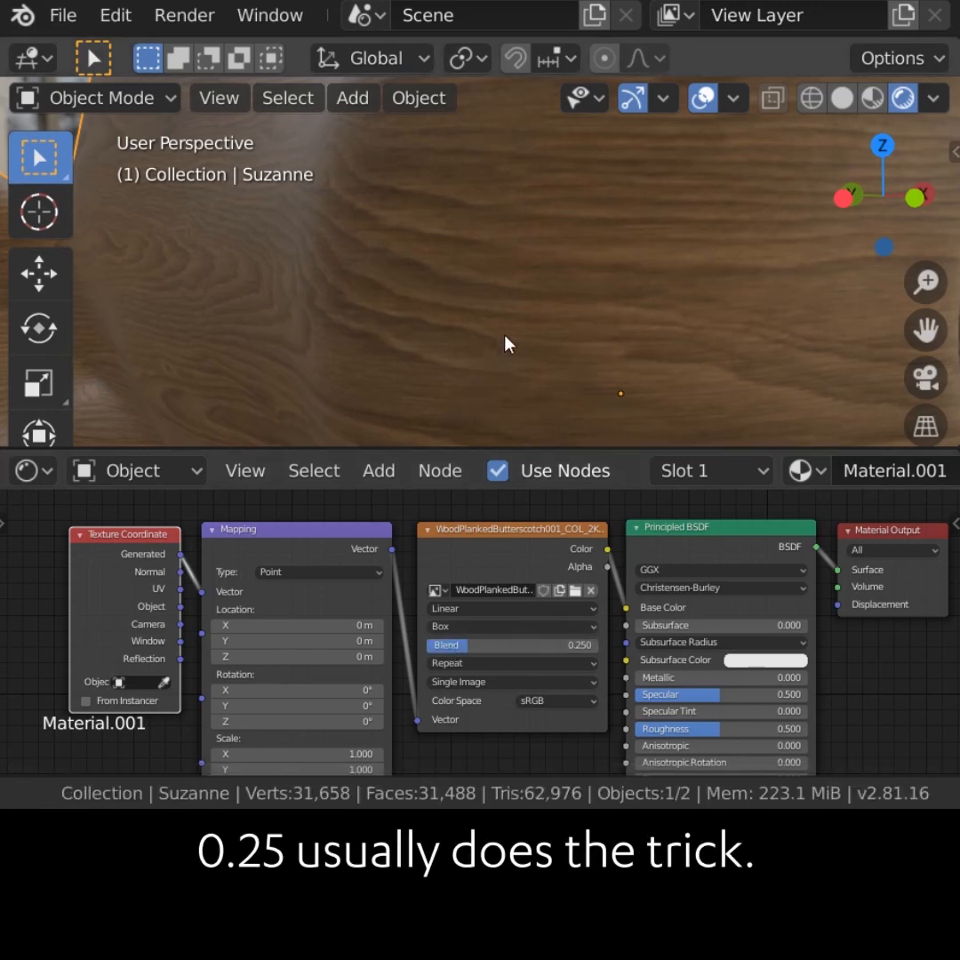
Link the Texture Coordinate node's Object output to the Mapping vector and pick the Empty as its driving object
ctrl+alt+drag(502, 329, 530, 367)
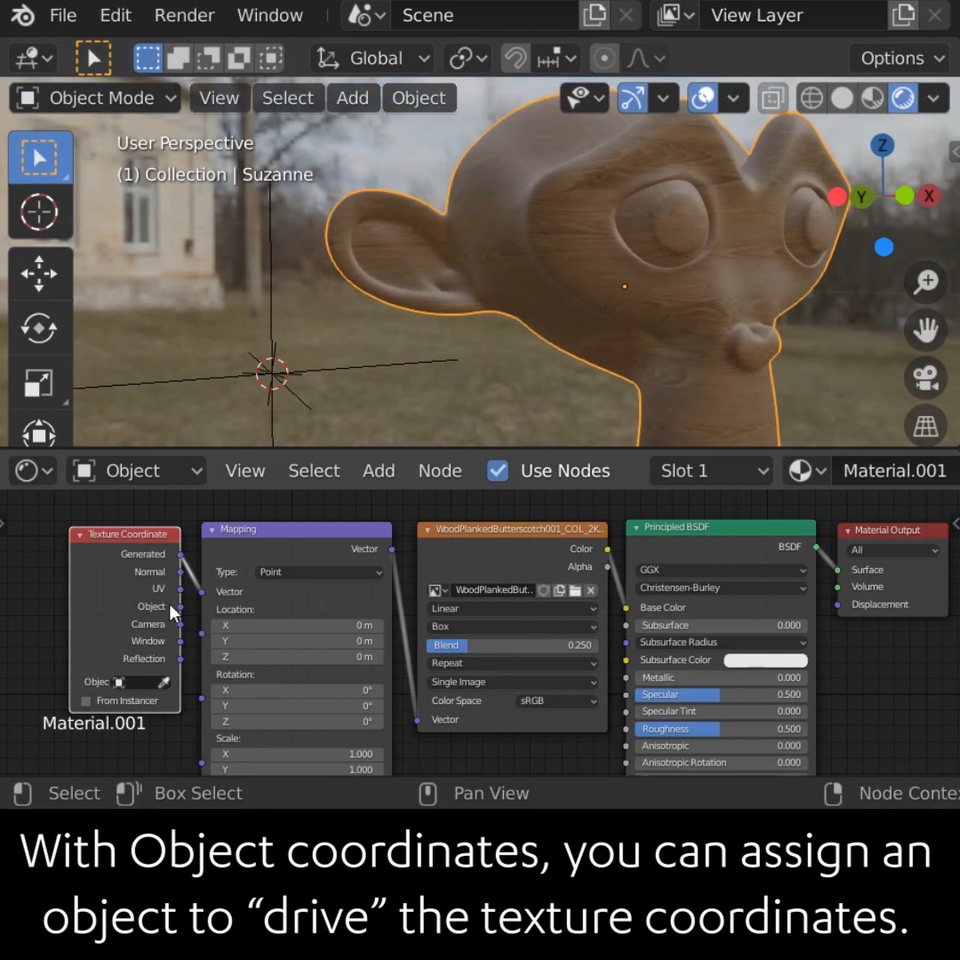
drag(181, 607, 210, 600)
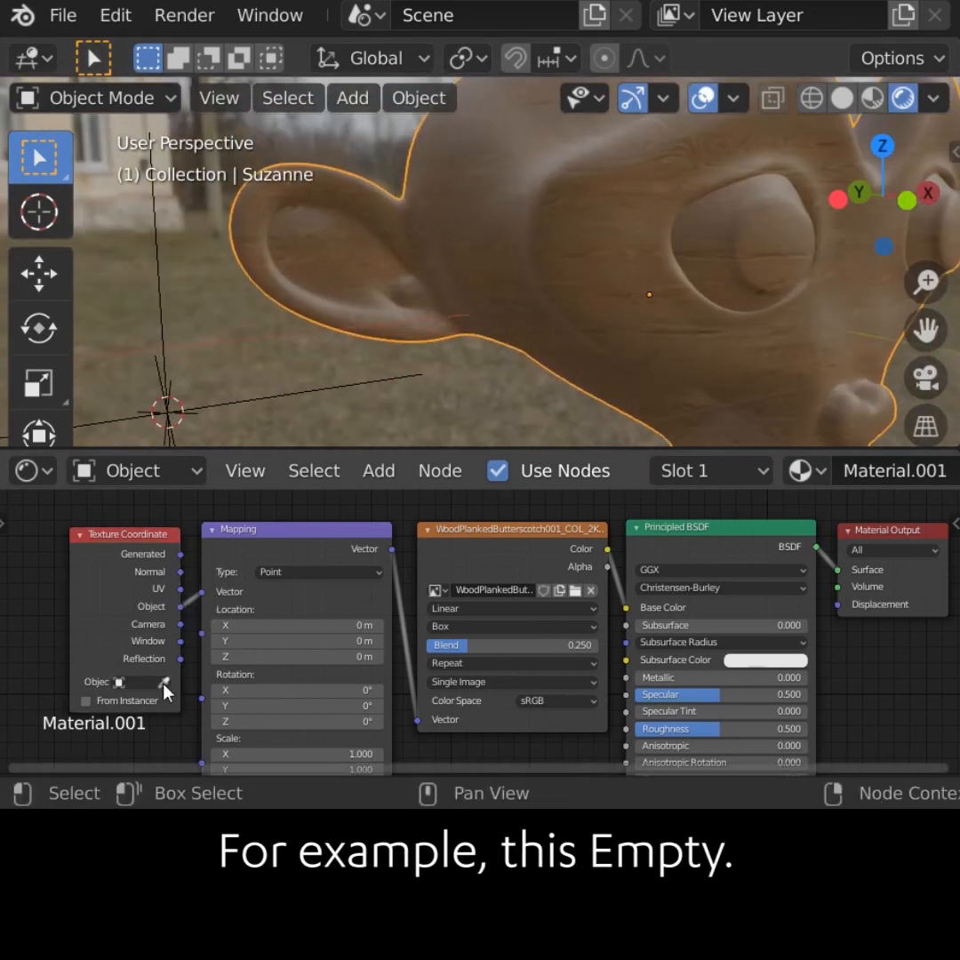
click(164, 682)
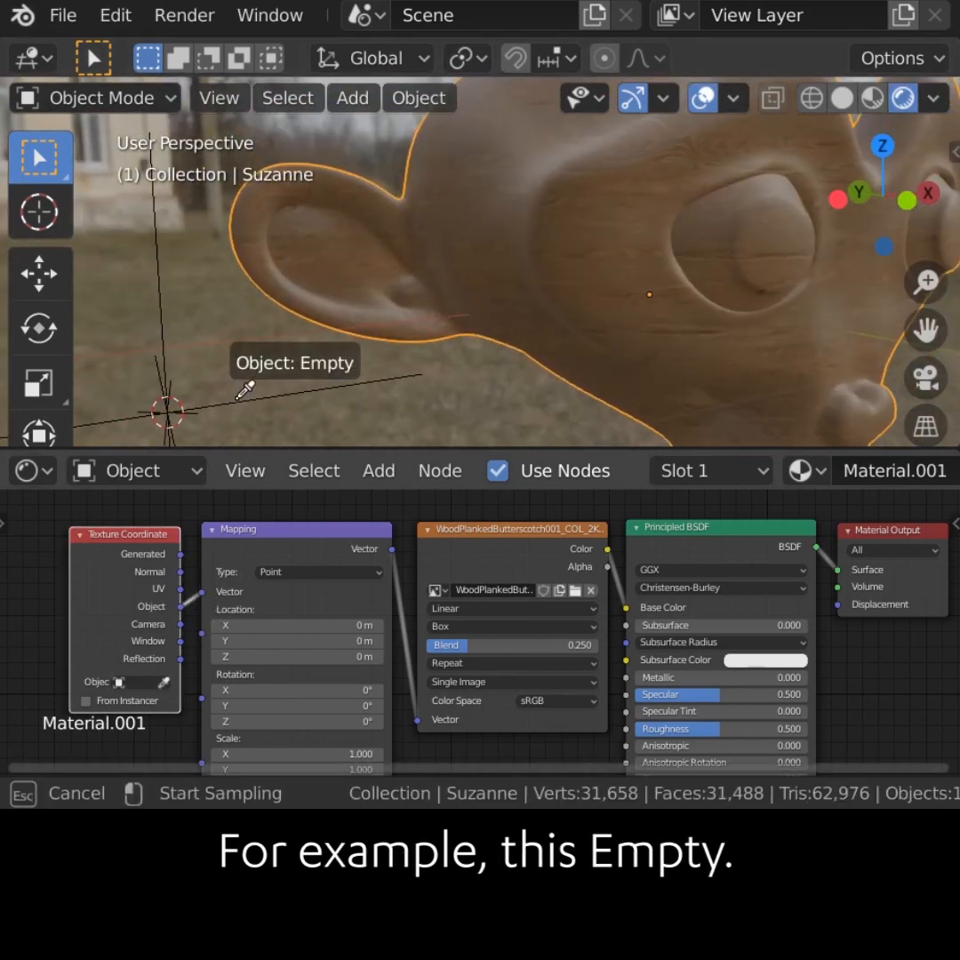
click(240, 407)
Select the Empty and try moving and scaling it to control the wood texture's placement on the monkey head
click(264, 407)
key(g)
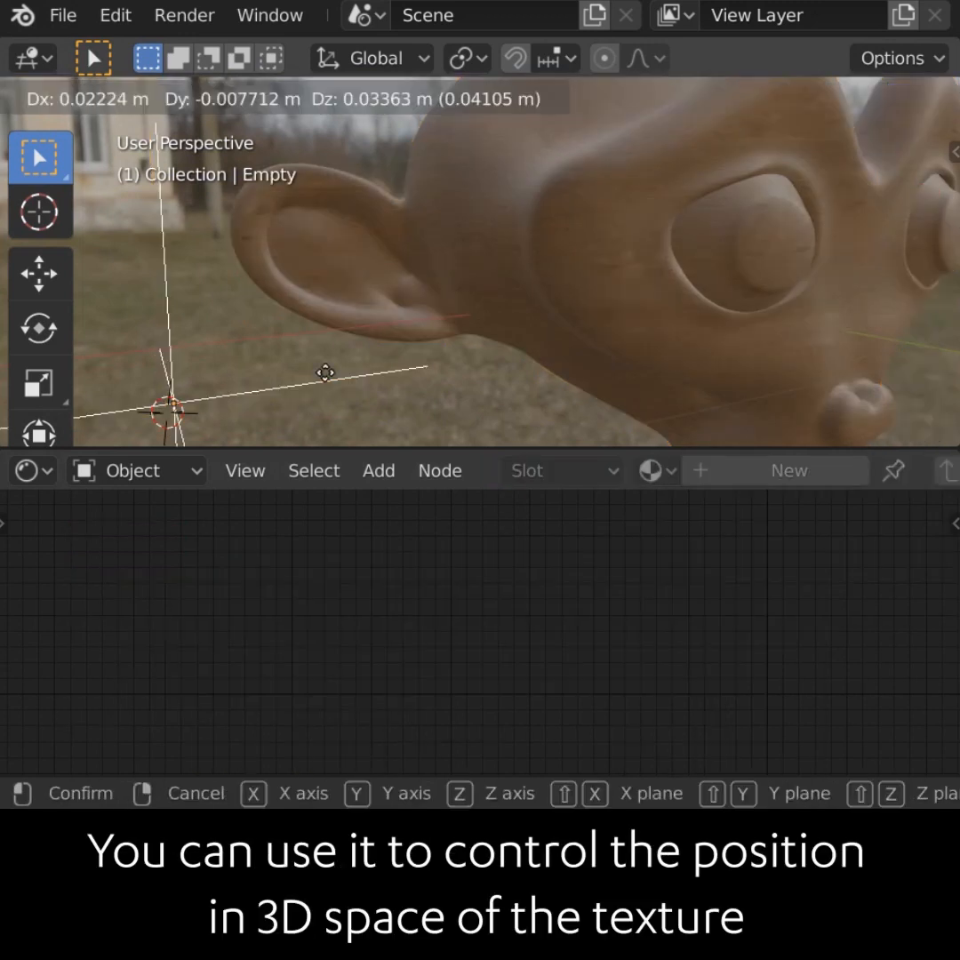
right_click(404, 333)
ctrl+middle_drag(422, 305, 450, 359)
key(s)
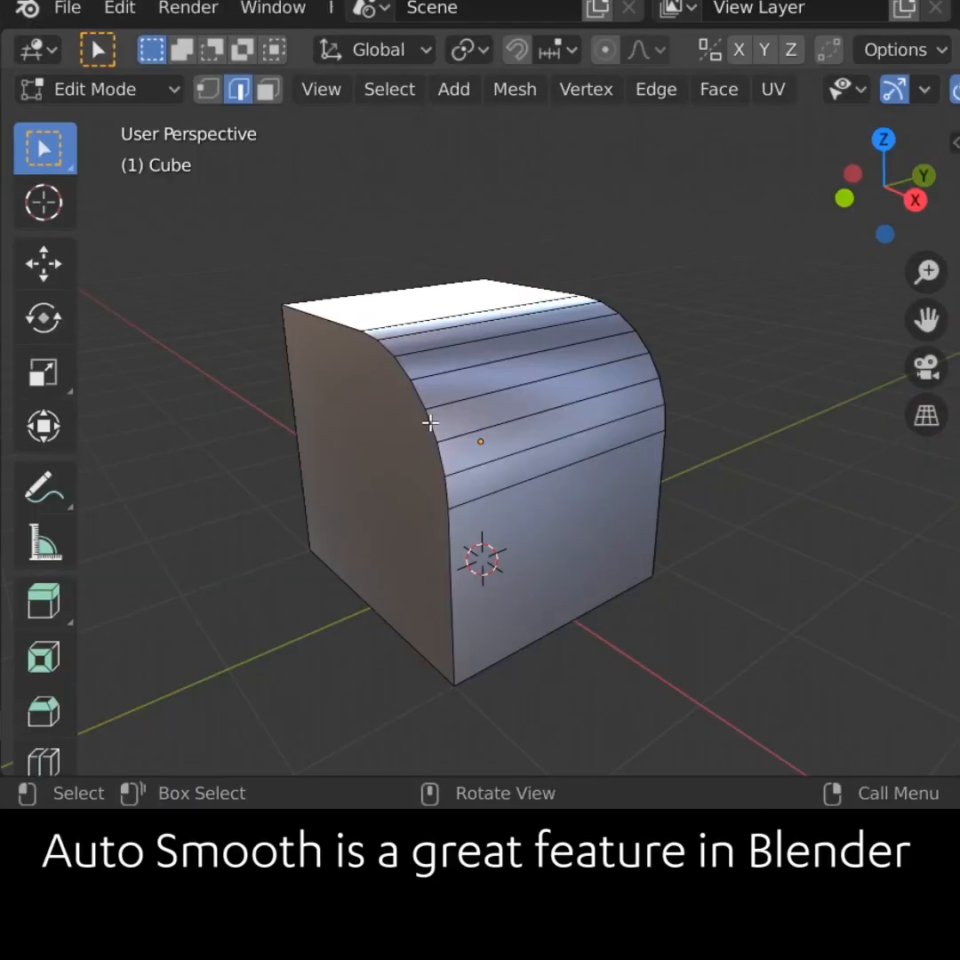
Bevel the edge loop around the cube's flat side face about 0.16 m with one segment and return to Object Mode
click(433, 423)
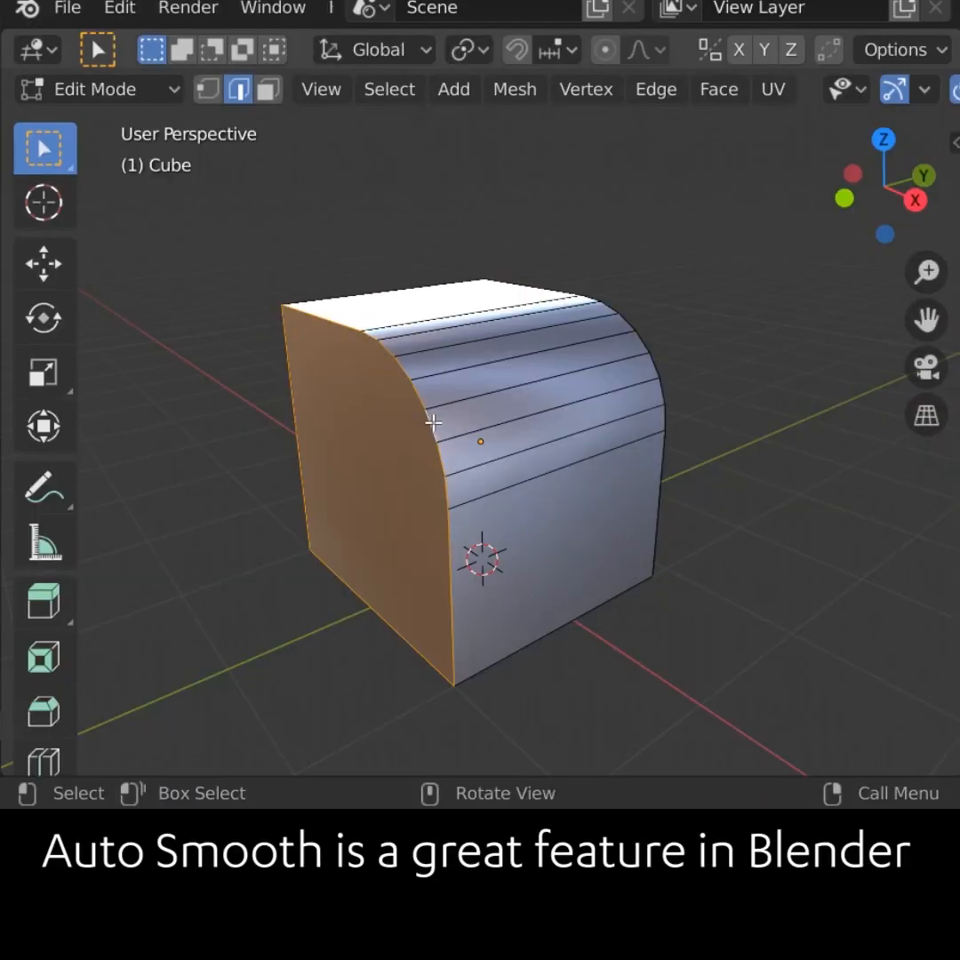
key(ctrl+b)
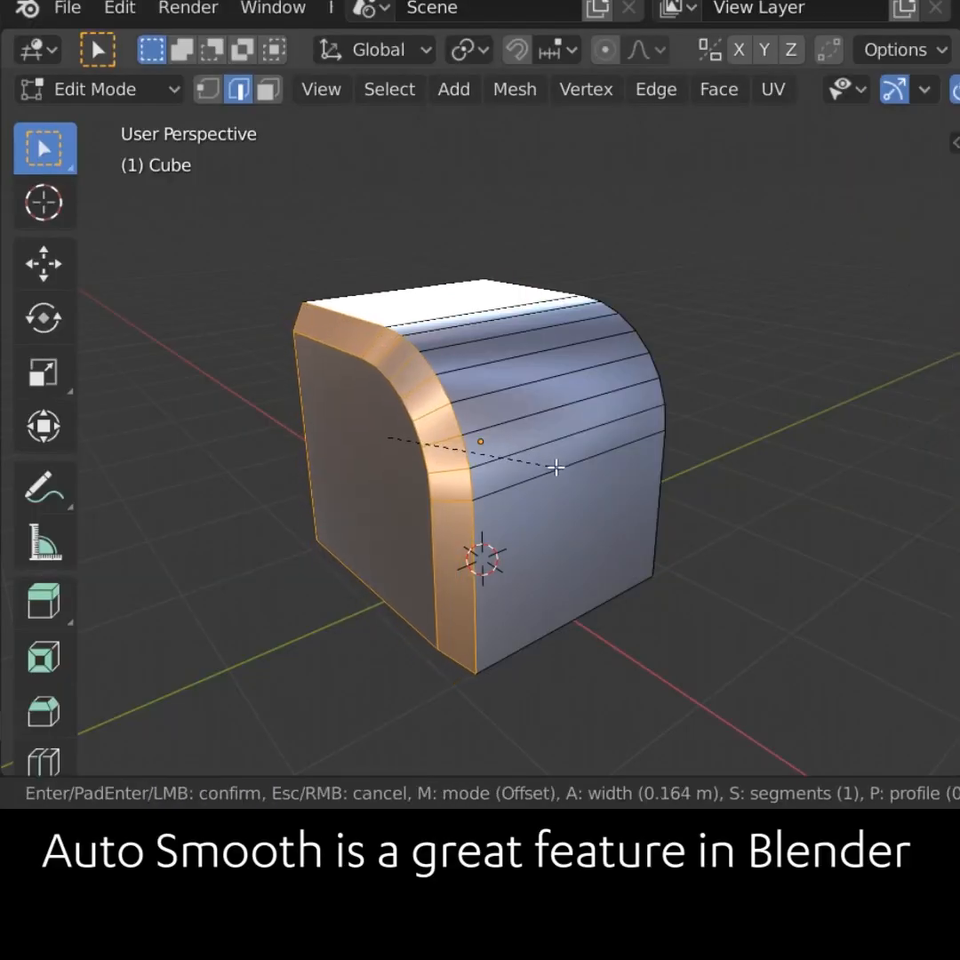
click(556, 465)
key(alt+a)
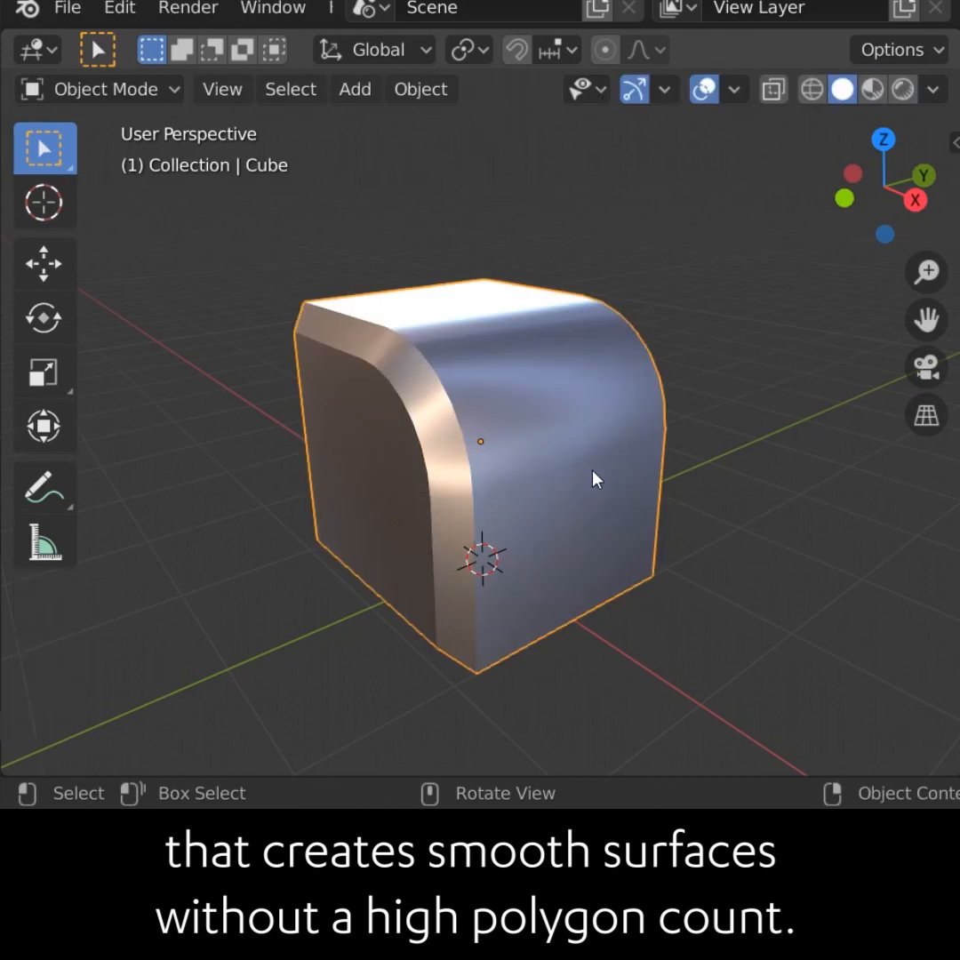
mouse_move(499, 397)
middle_down()
mouse_move(496, 472)
mouse_move(407, 443)
mouse_move(602, 456)
middle_up()
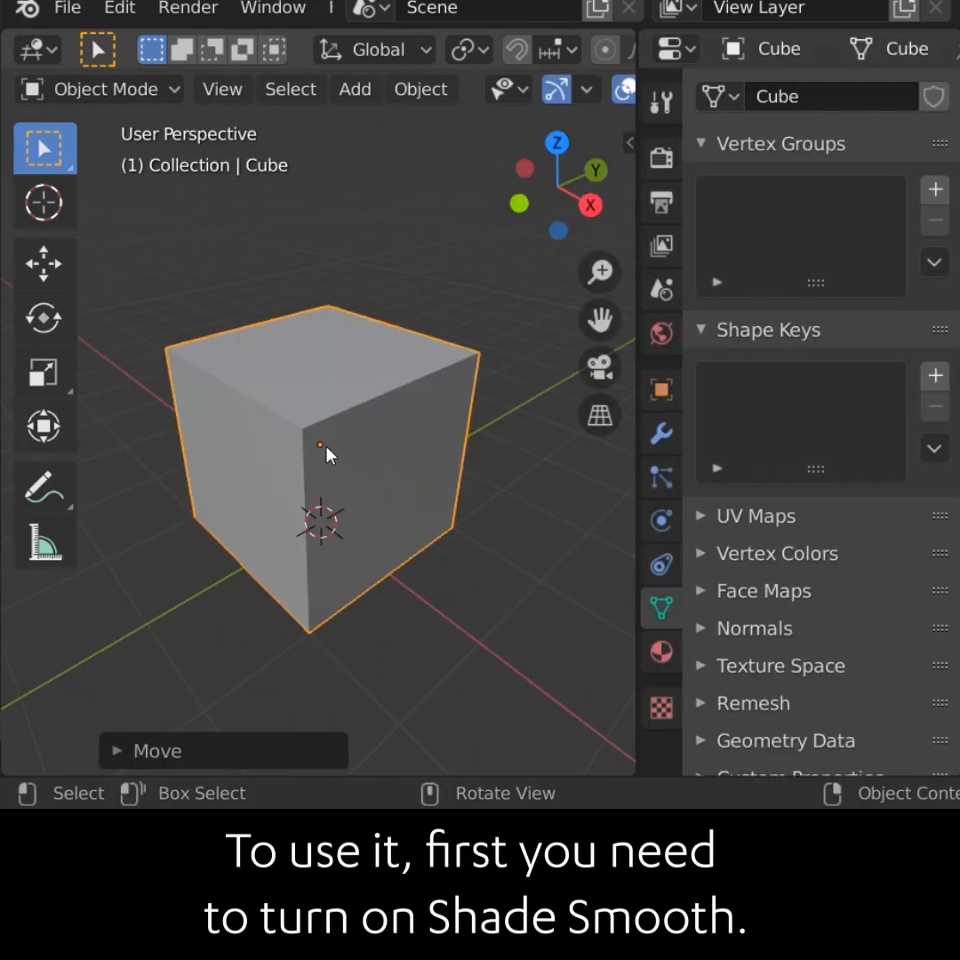
Apply Shade Smooth to the cube and enable Auto Smooth in its mesh normals settings
right_click(330, 404)
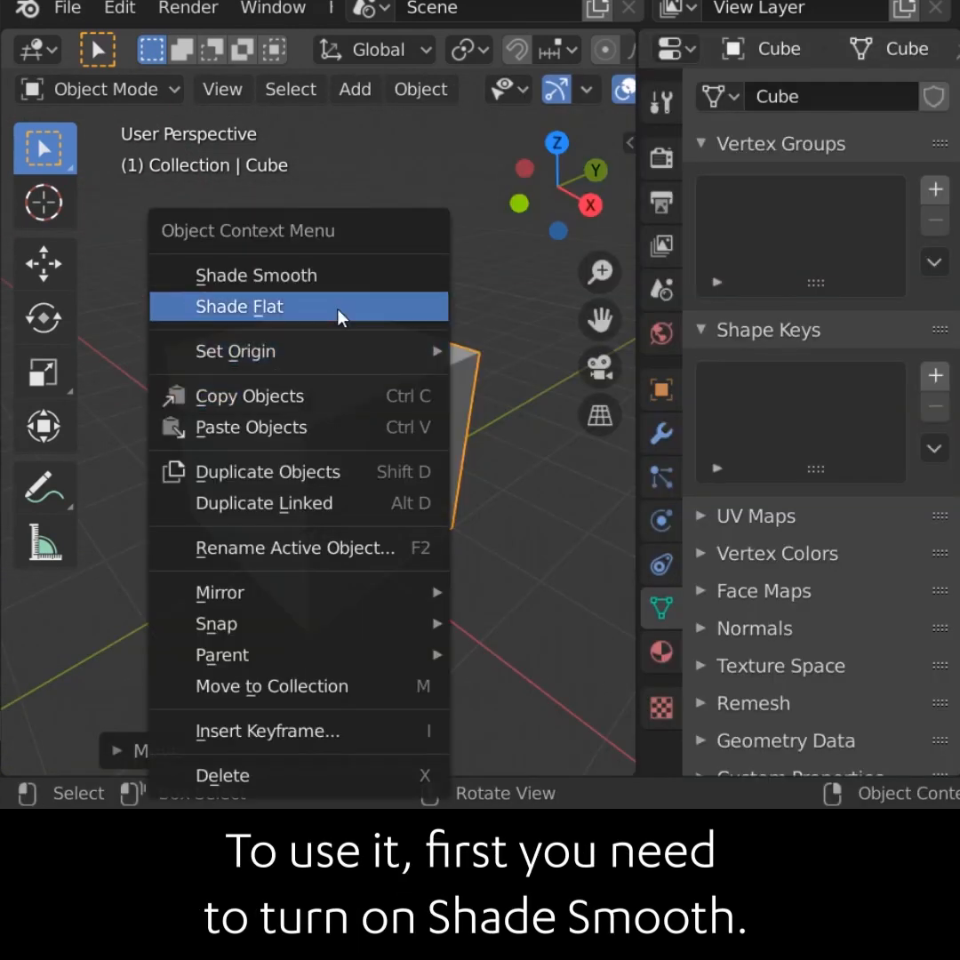
click(351, 279)
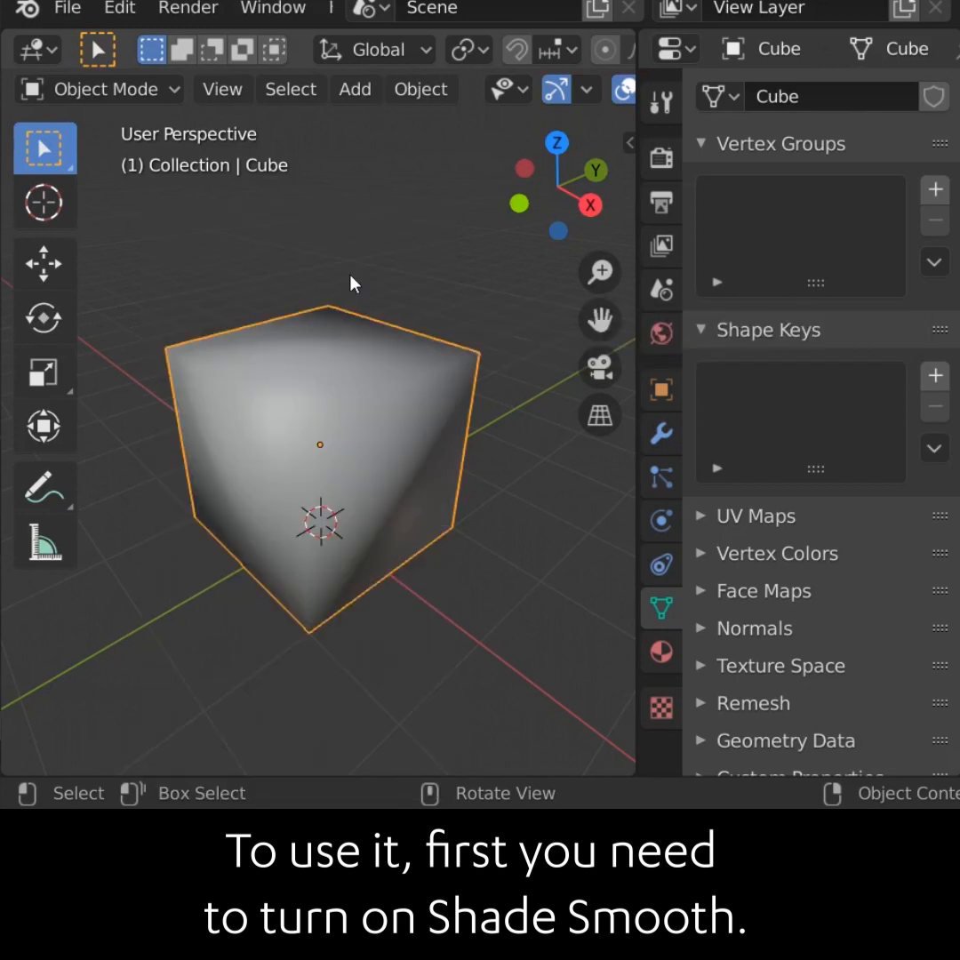
click(706, 628)
click(751, 666)
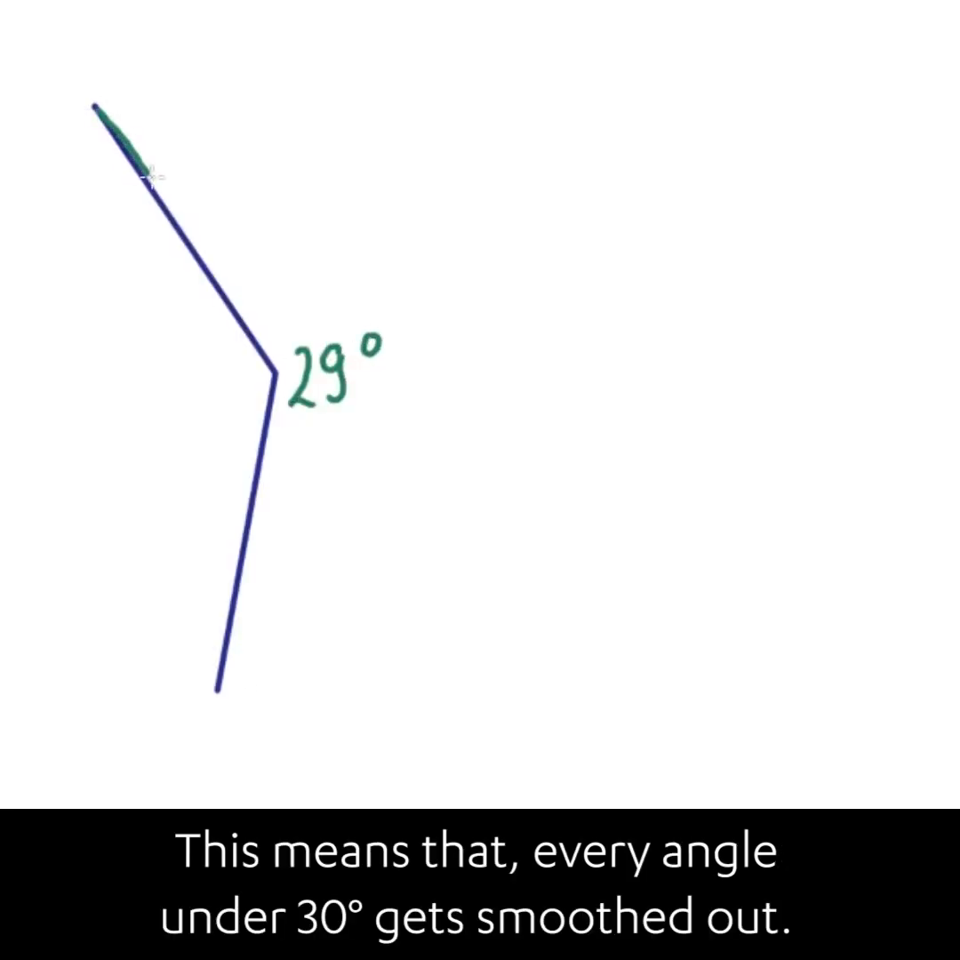
drag(247, 432, 226, 673)
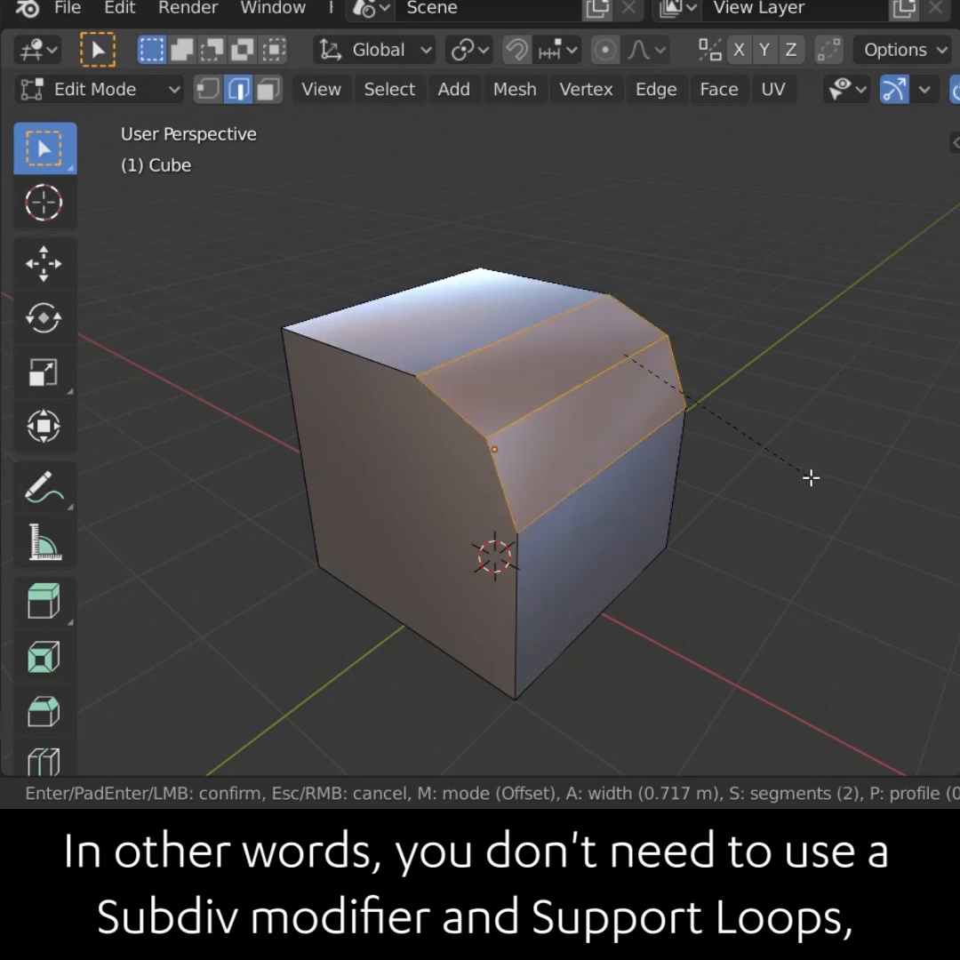
Round the cube's upper edge with a seven-segment bevel and bevel the side face's edge loop about 0.17 m
scroll(810, 477, up, 5)
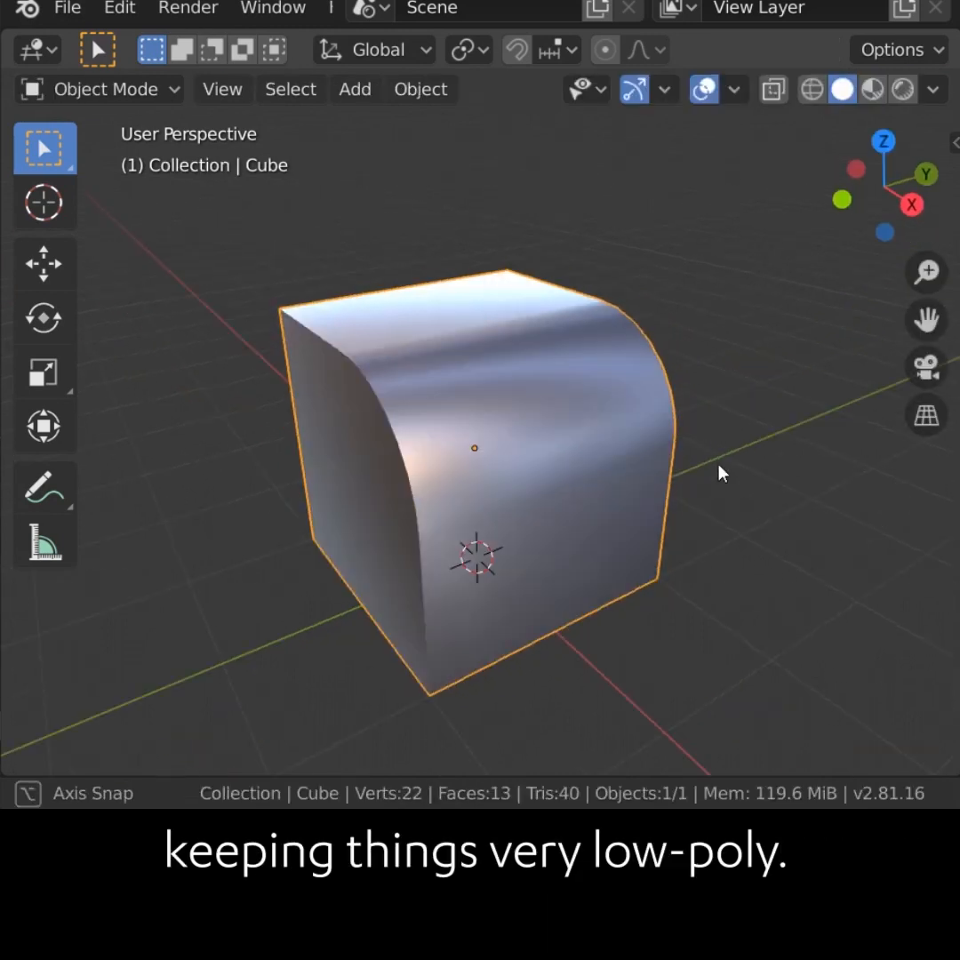
middle_drag(718, 466, 535, 424)
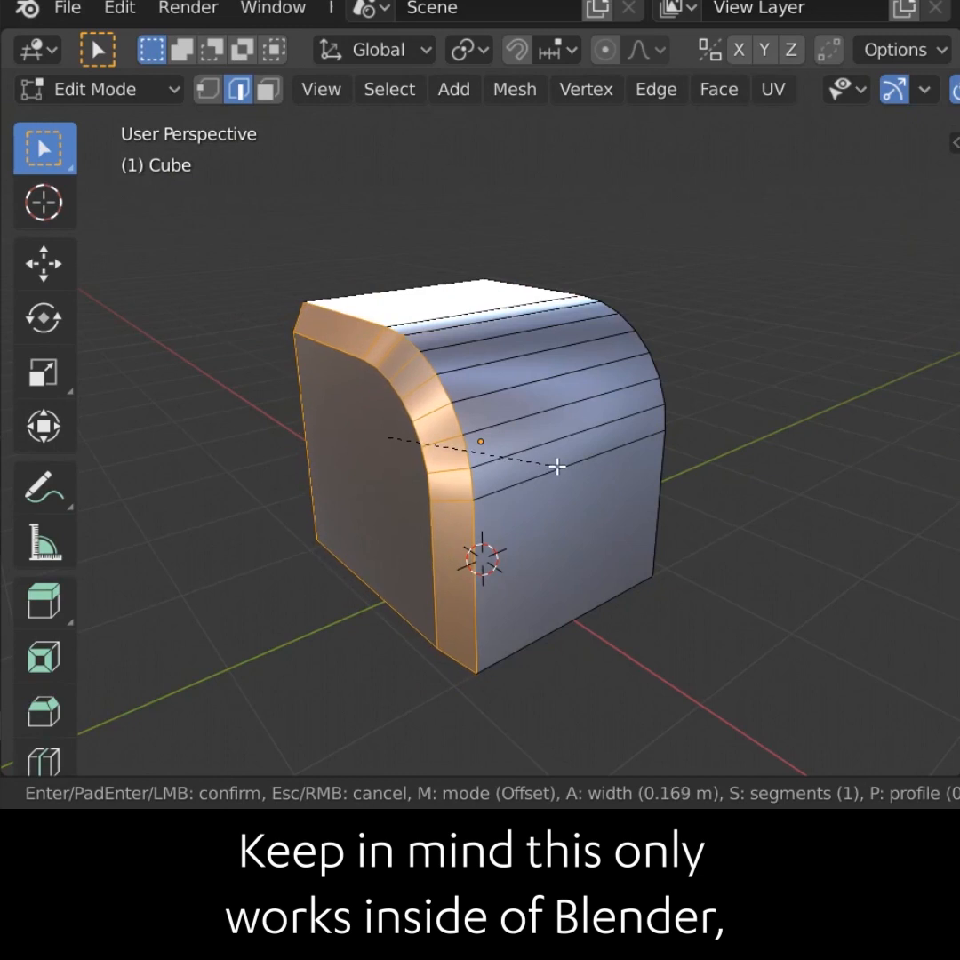
click(557, 466)
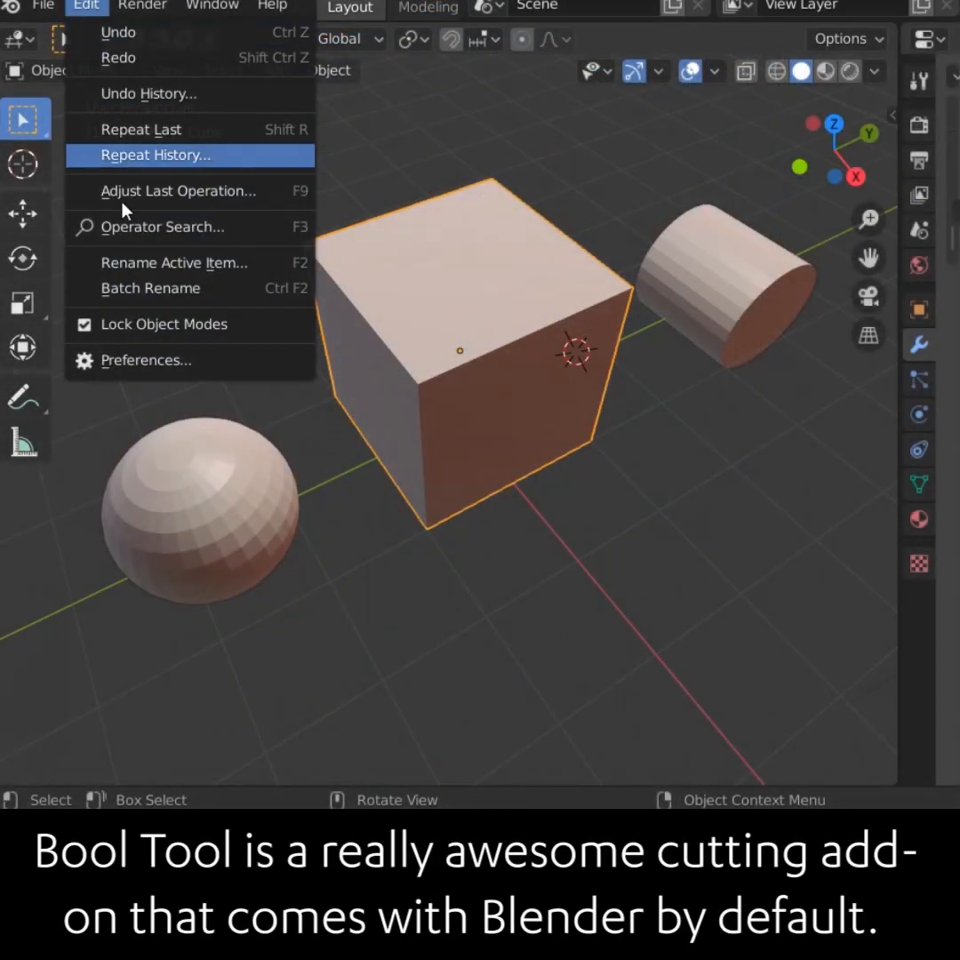
Find the Bool Tool add-on in Preferences by searching for "bool" and enable it
click(142, 376)
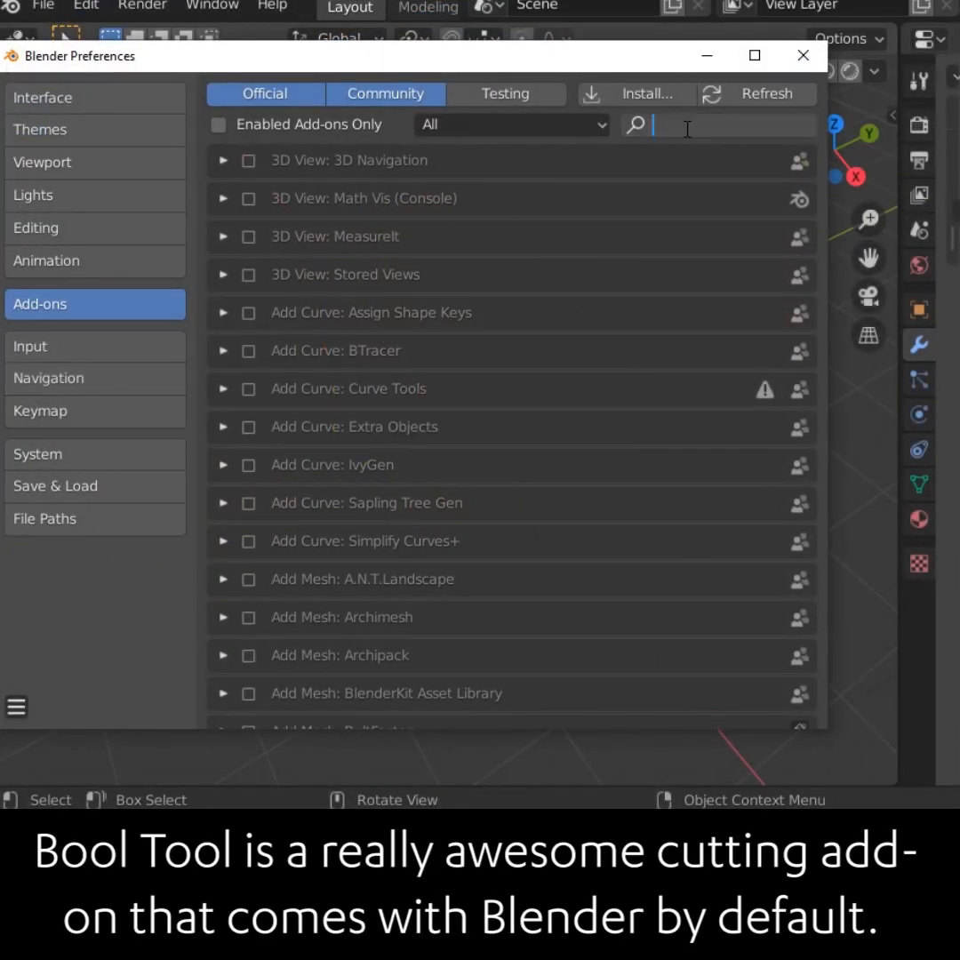
text(bool)
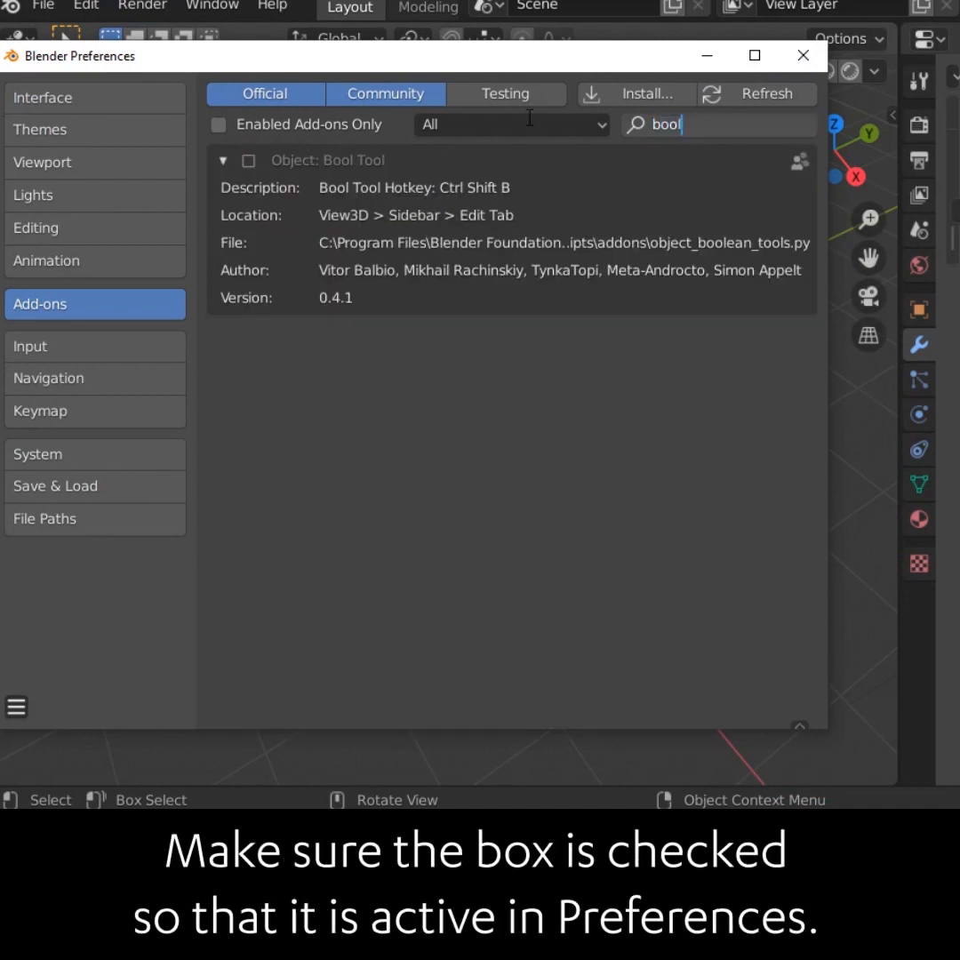
click(247, 163)
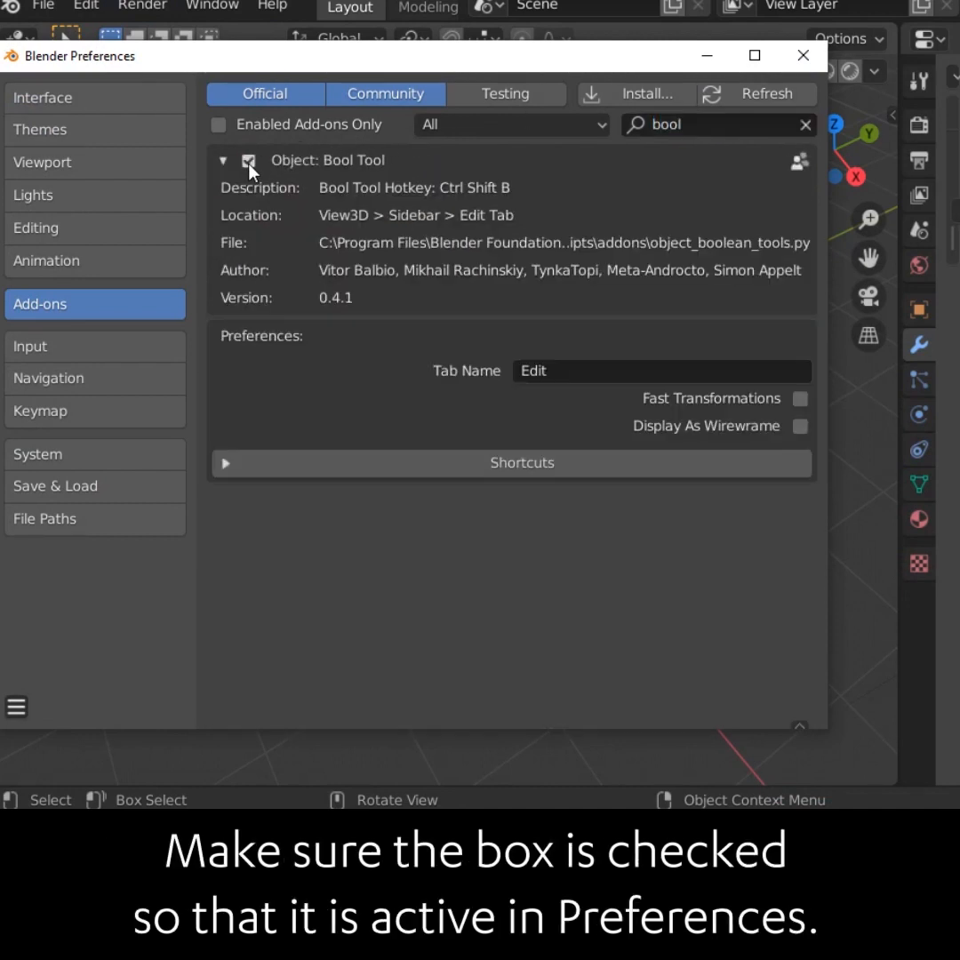
click(808, 62)
Move the sphere onto the cube and raise it about 0.38 m along Z so it is partly sunk into the top face
key(g)
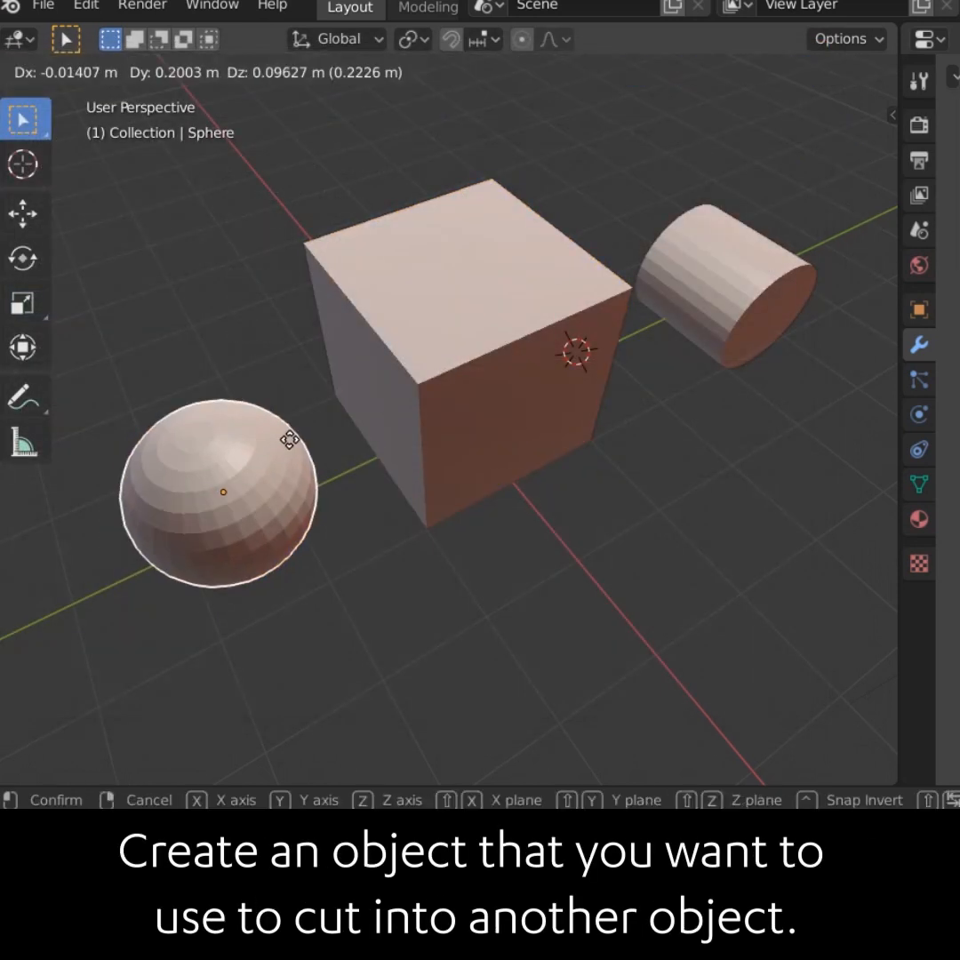
click(521, 278)
key(g)
key(z)
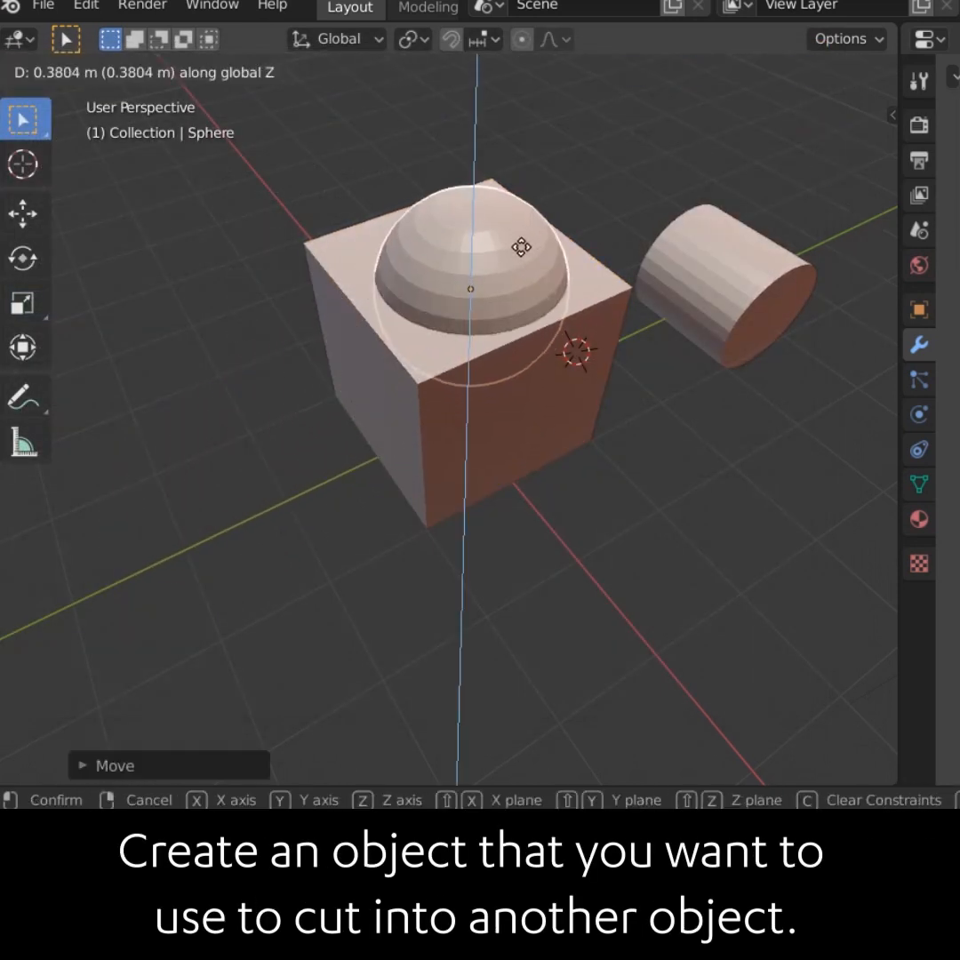
click(524, 256)
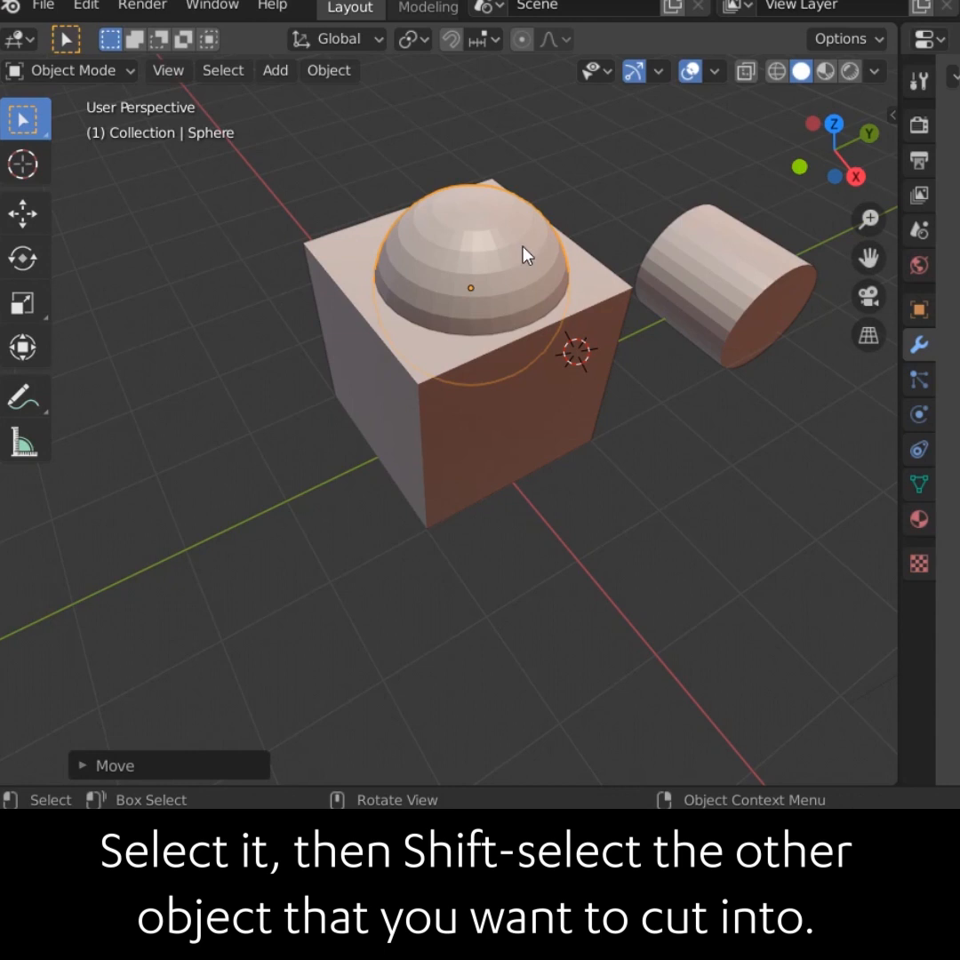
Subtract the sphere from the cube with a Bool Tool difference, keeping the cube as the active object
shift+click(602, 286)
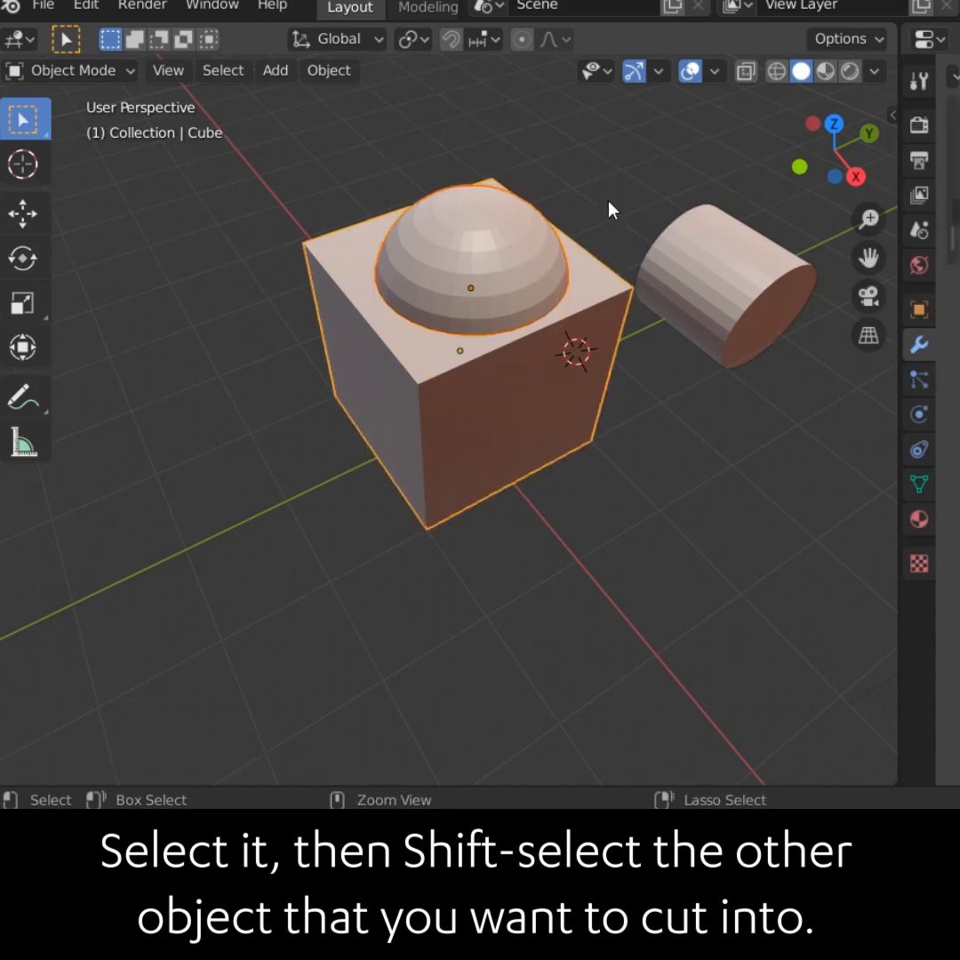
key(ctrl+minus)
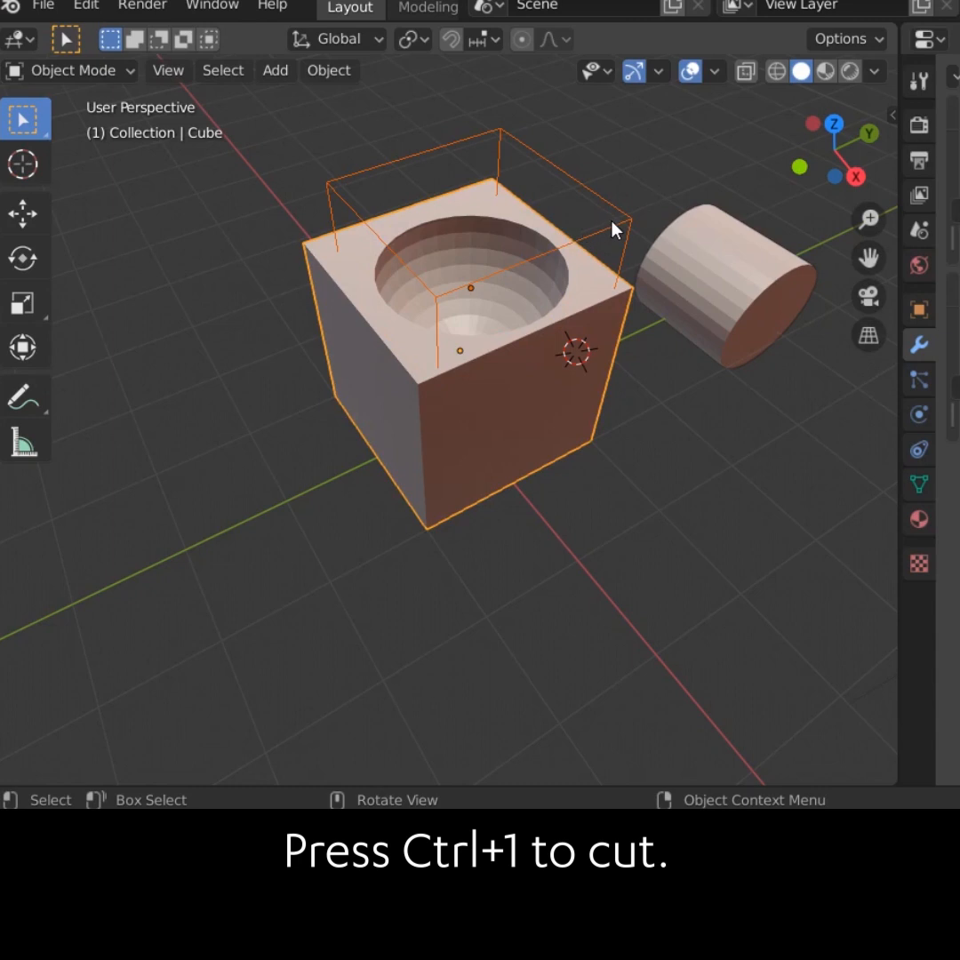
Shift the sphere cutter horizontally with Z locked so it breaks through the cube's front face, and raise it along Z
click(615, 225)
key(g)
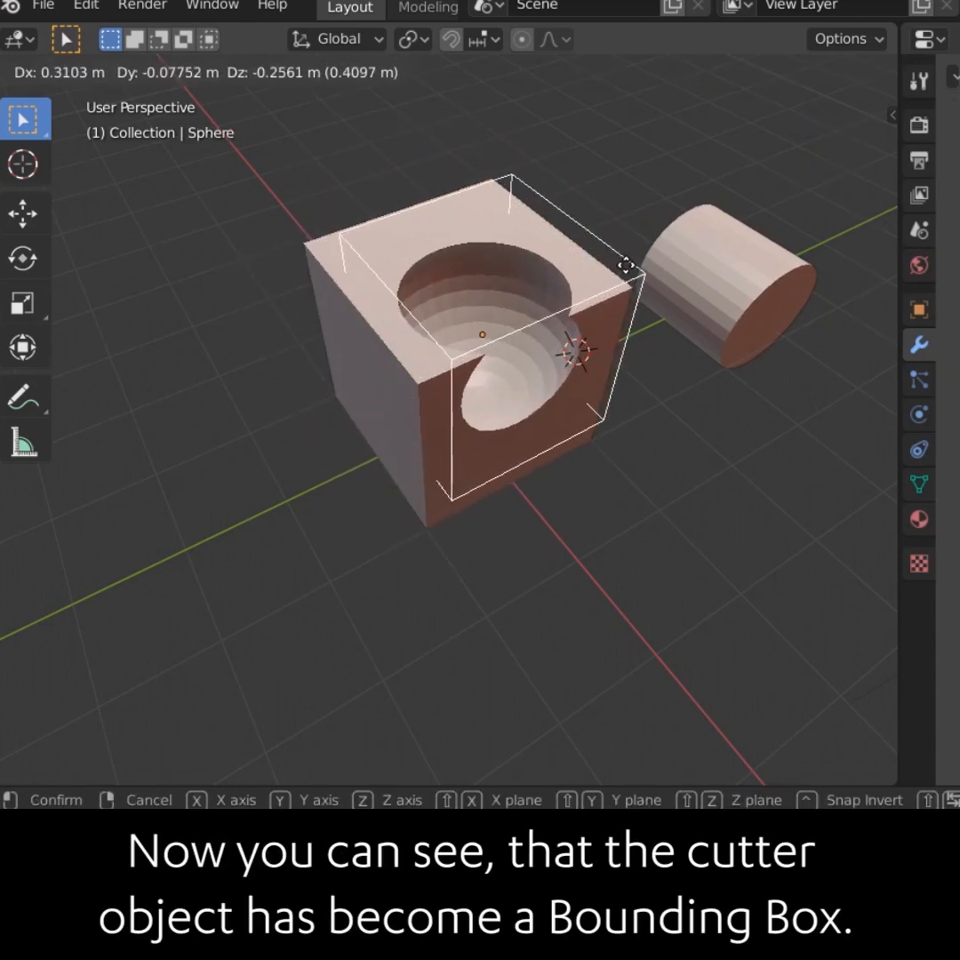
click(619, 238)
key(g)
key(shift+z)
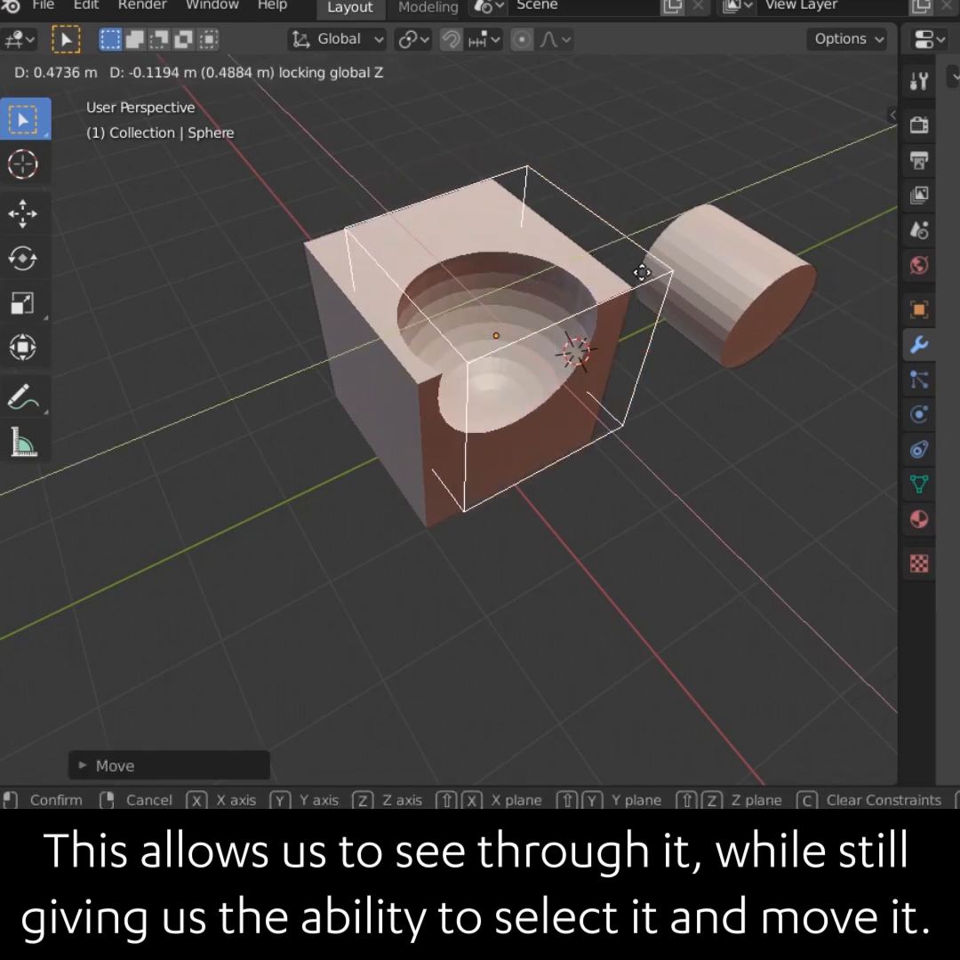
click(653, 286)
key(g)
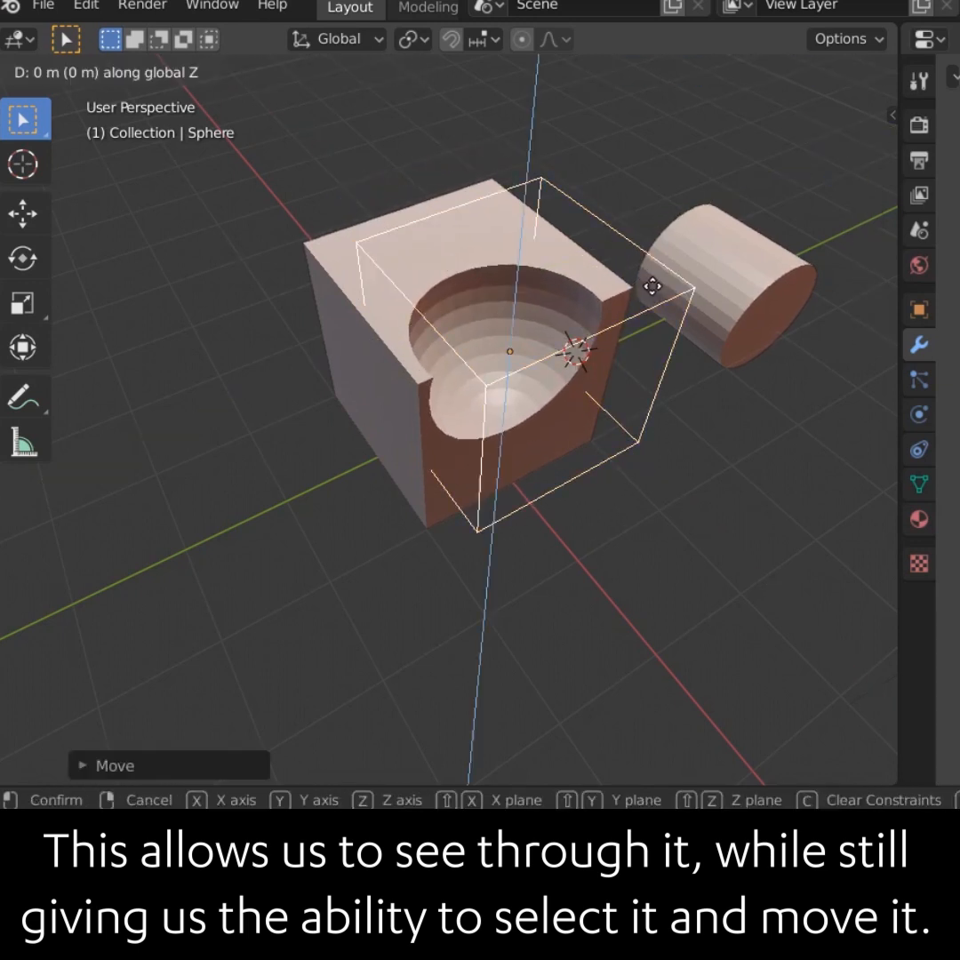
key(z)
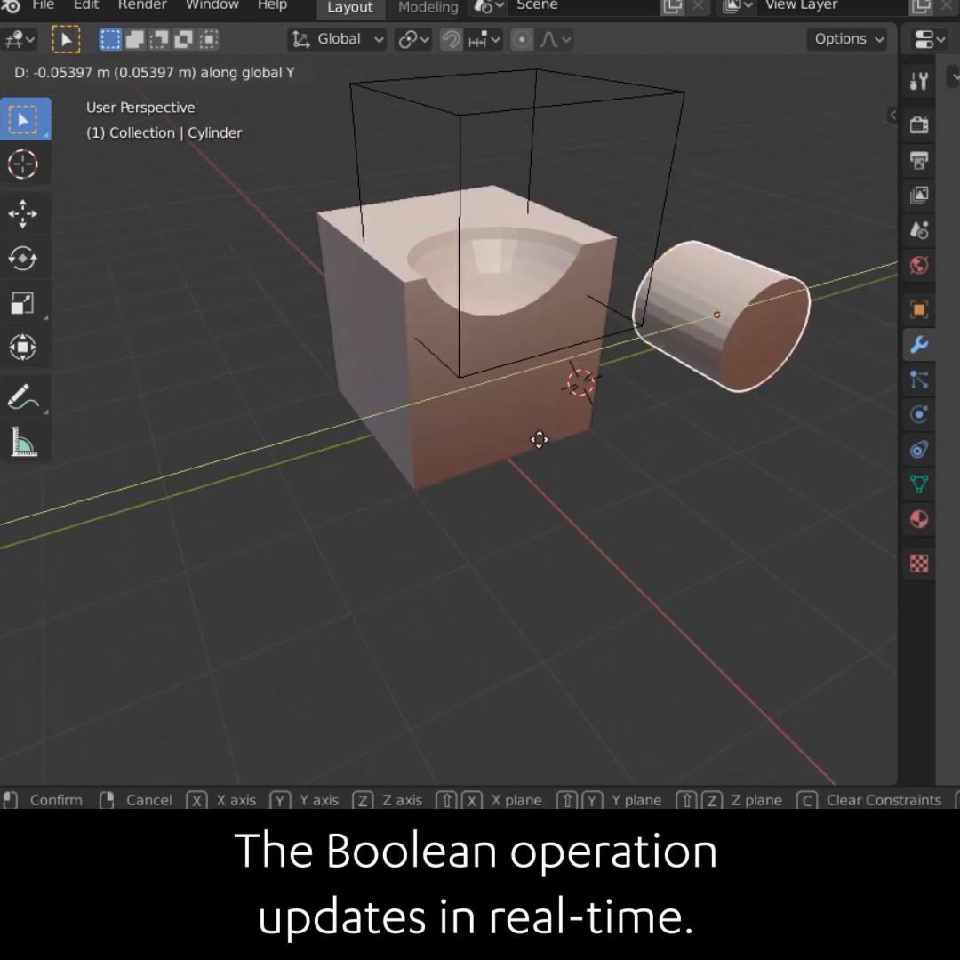
Move the cylinder along the Y and X axes into the cube's front face and use it as a second Boolean cutter
key(g)
key(x)
click(547, 468)
key(g)
key(x)
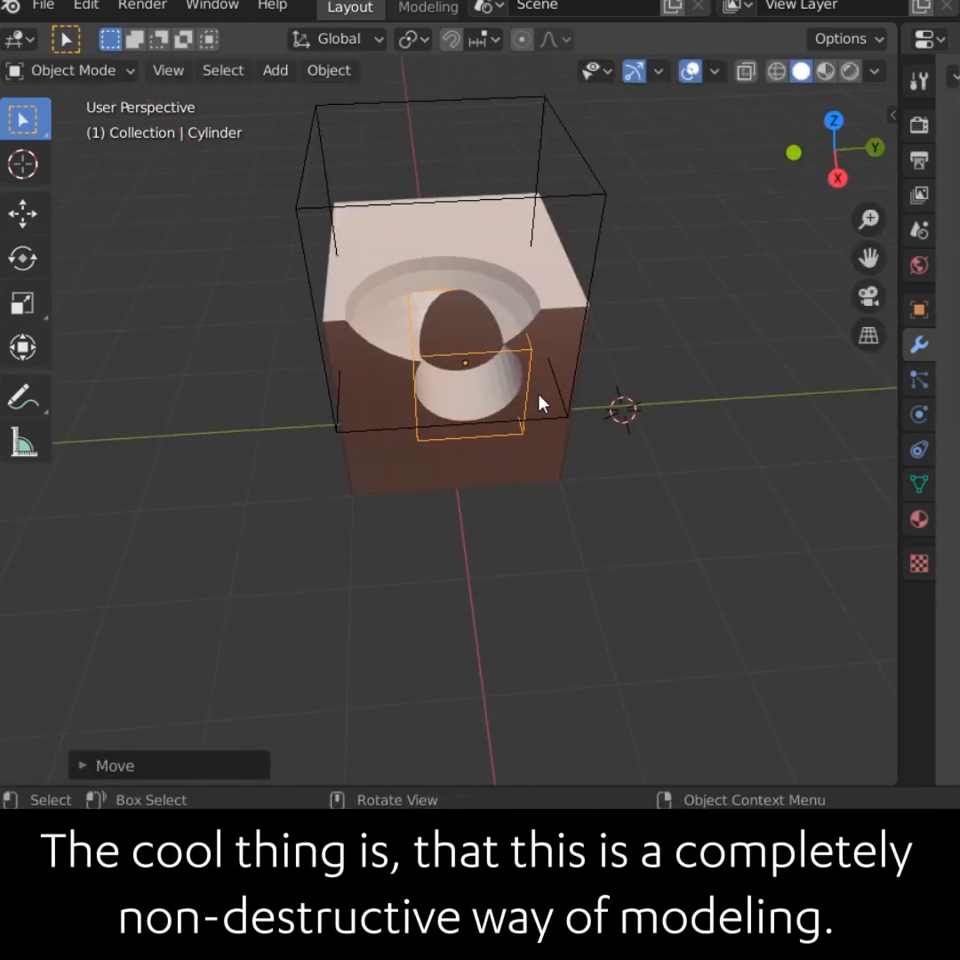
middle_drag(540, 401, 658, 449)
key(g)
key(y)
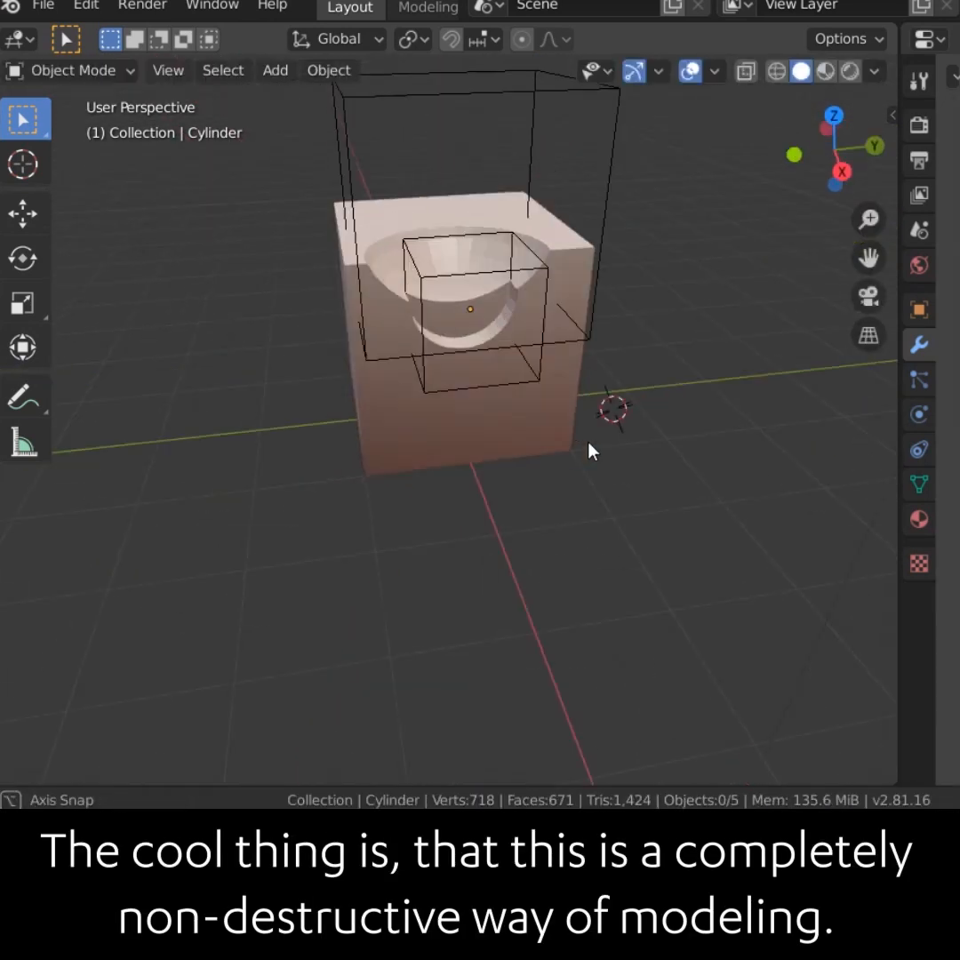
Enable Auto Smooth at 30° on the cube's mesh and set the cube to smooth shading
middle_drag(591, 452, 574, 546)
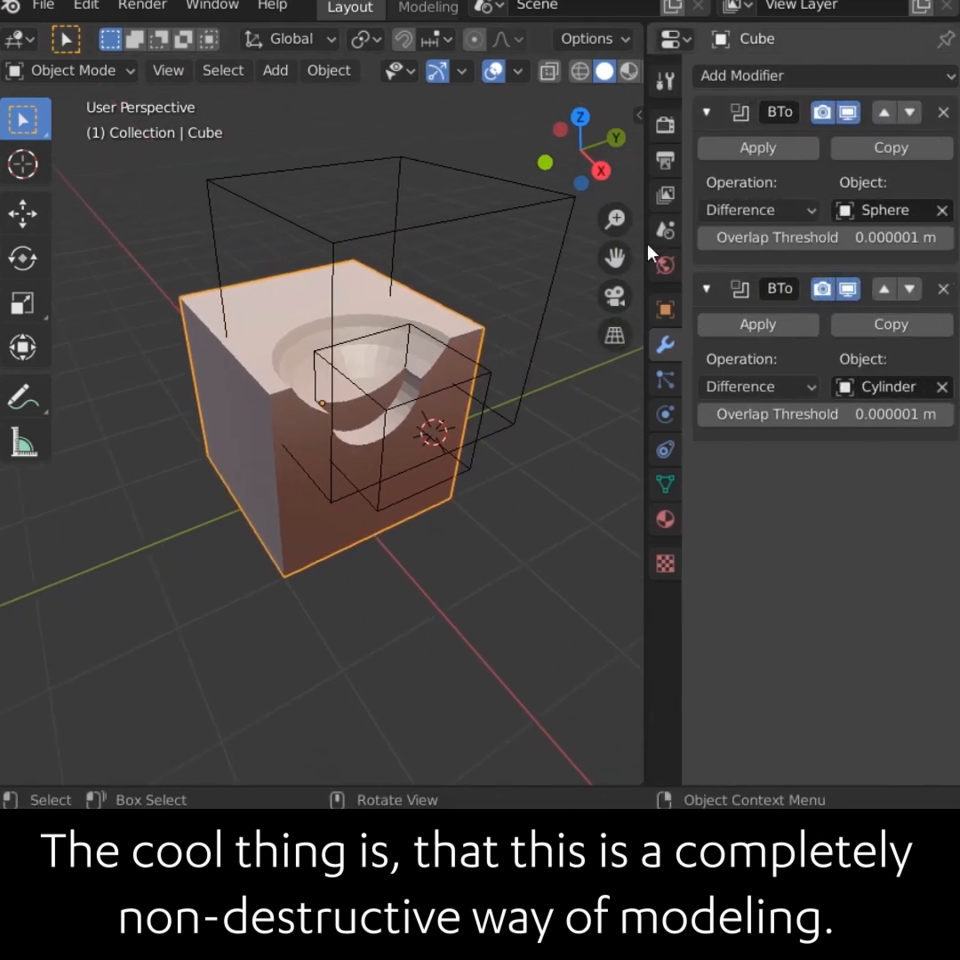
click(665, 482)
scroll(462, 499, up, 3)
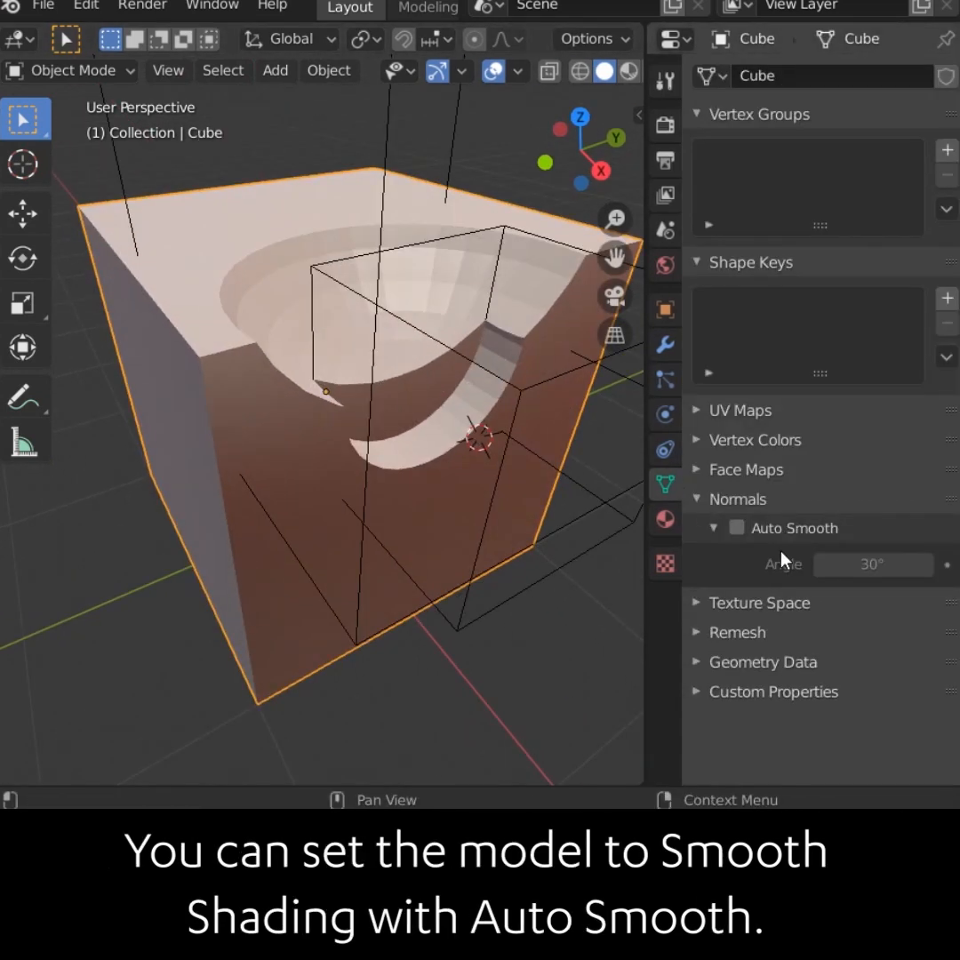
right_click(267, 366)
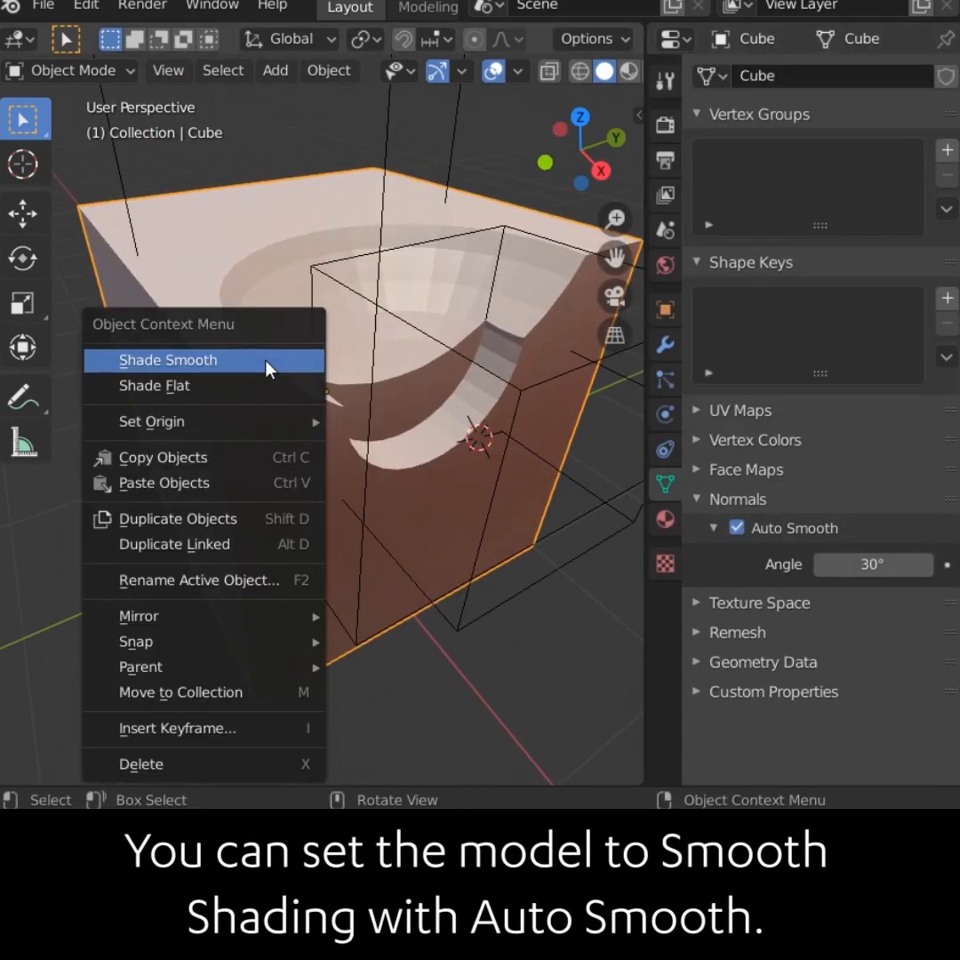
click(269, 369)
Apply smooth shading to the sphere cutter and the cylinder cutter
click(313, 302)
right_click(129, 206)
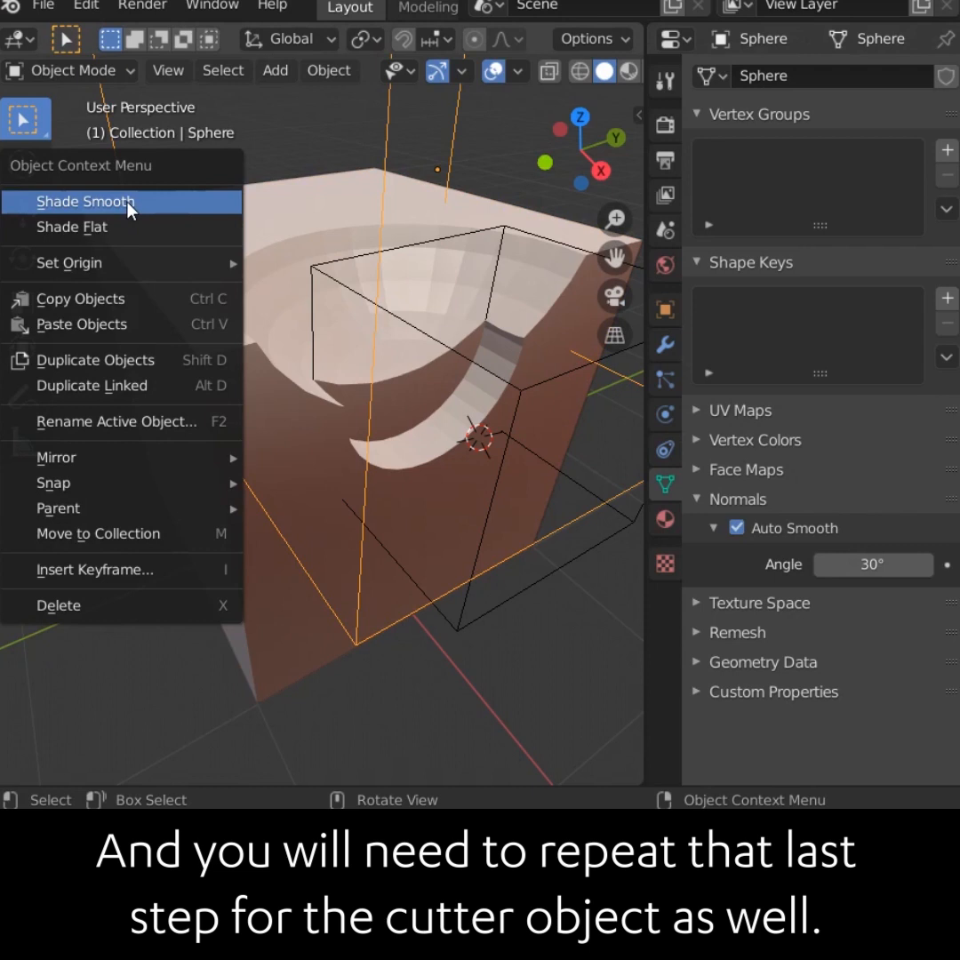
click(129, 206)
click(413, 335)
right_click(422, 379)
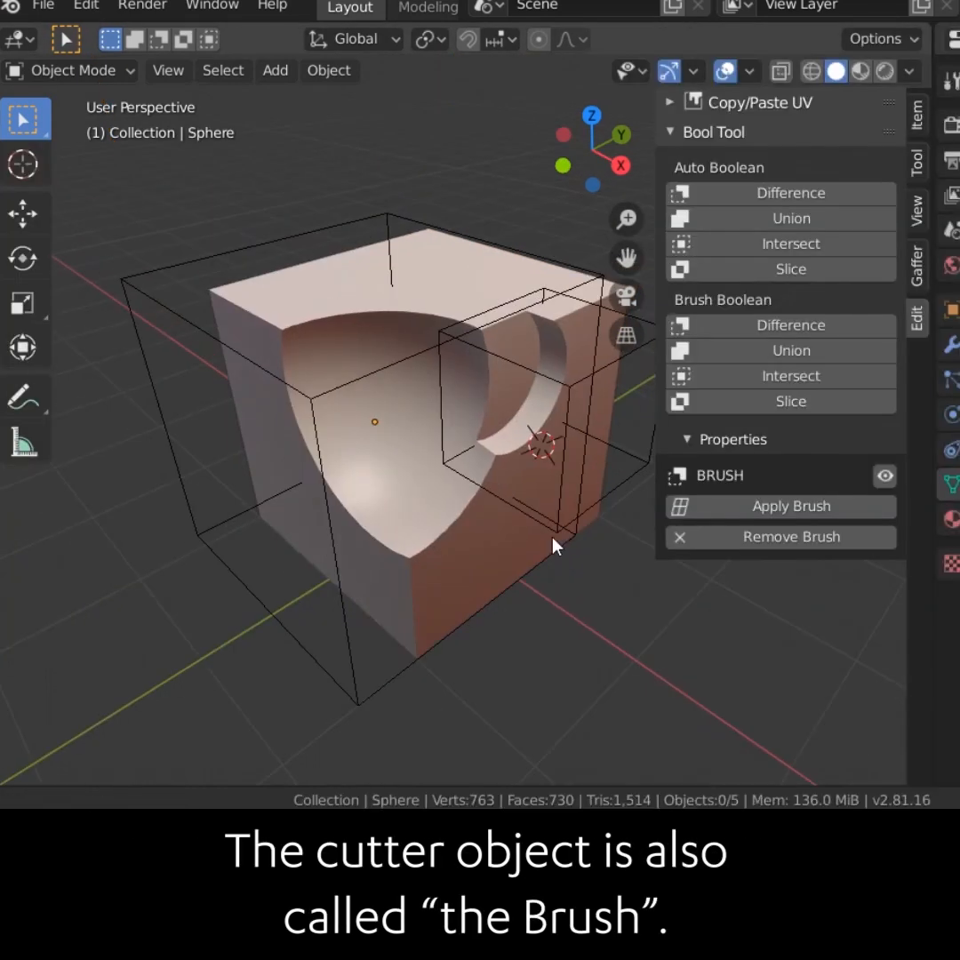
middle_drag(553, 546, 513, 564)
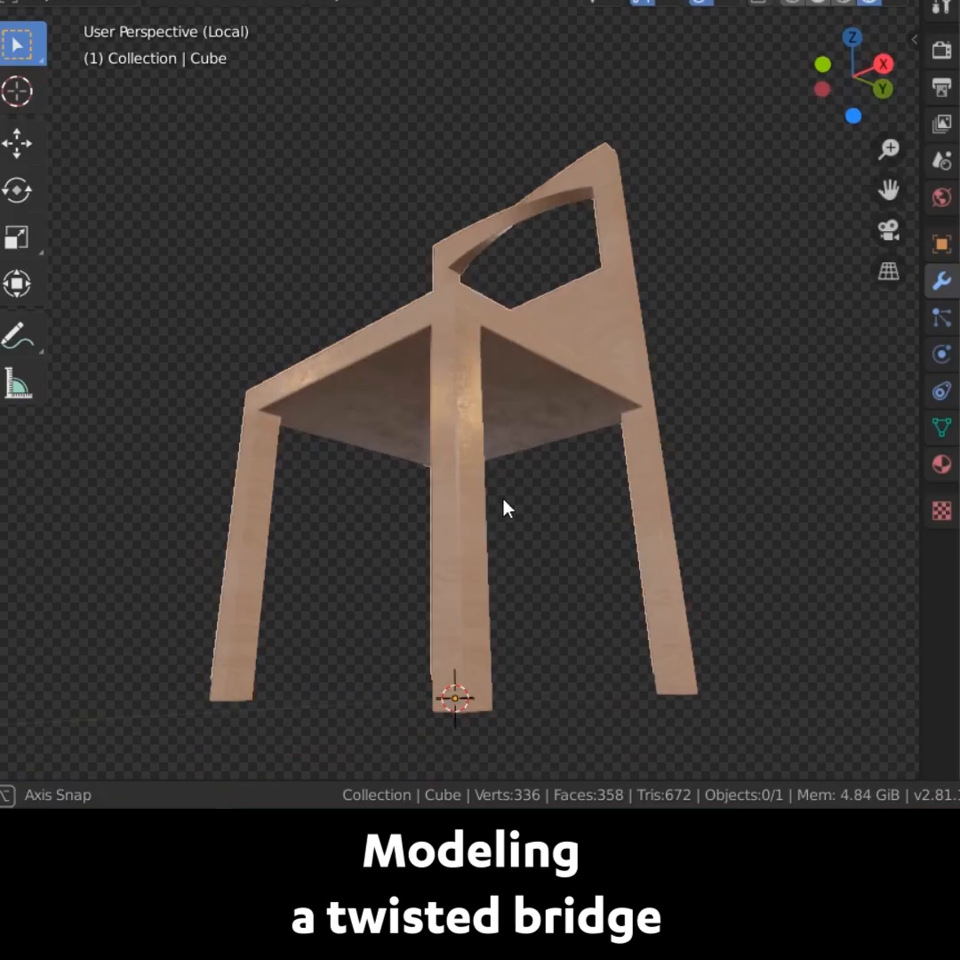
middle_drag(506, 507, 510, 611)
shift+middle_drag(574, 360, 500, 640)
scroll(533, 538, up, 5)
middle_drag(586, 413, 900, 357)
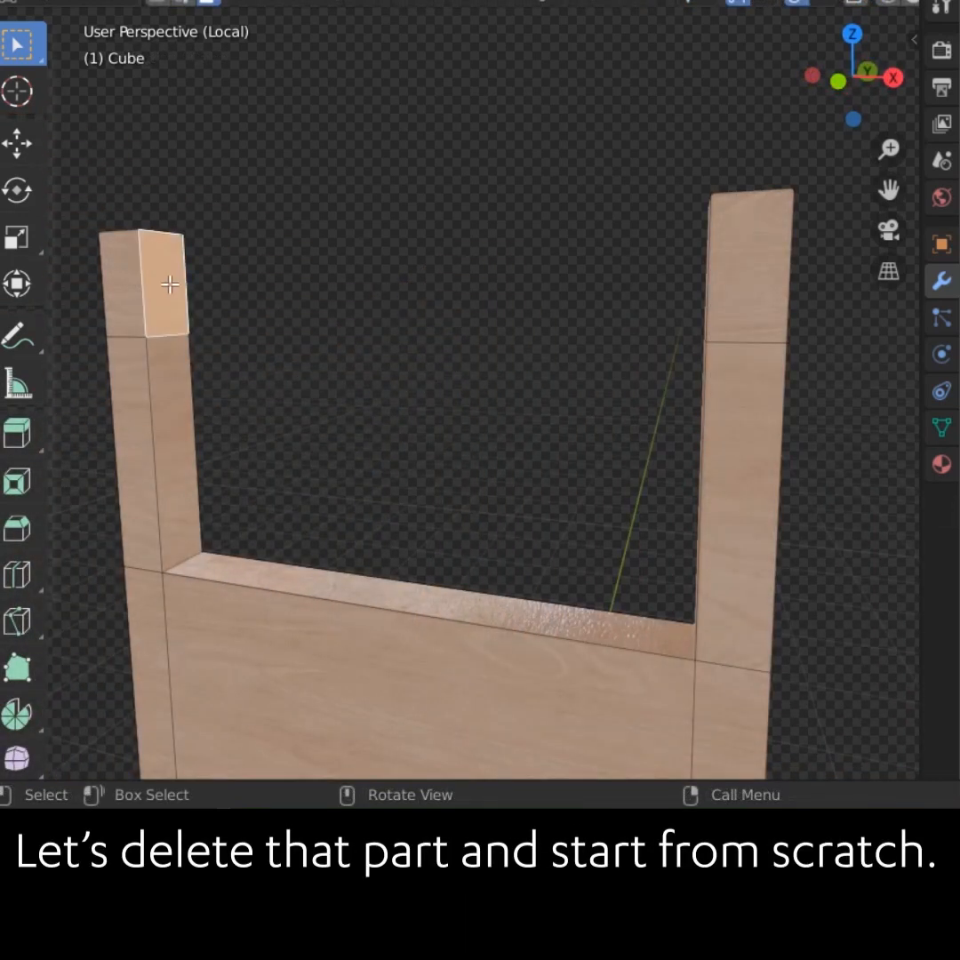
Select the facing inner end faces of the two backrest posts and connect them with LoopTools Bridge
middle_drag(169, 285, 578, 323)
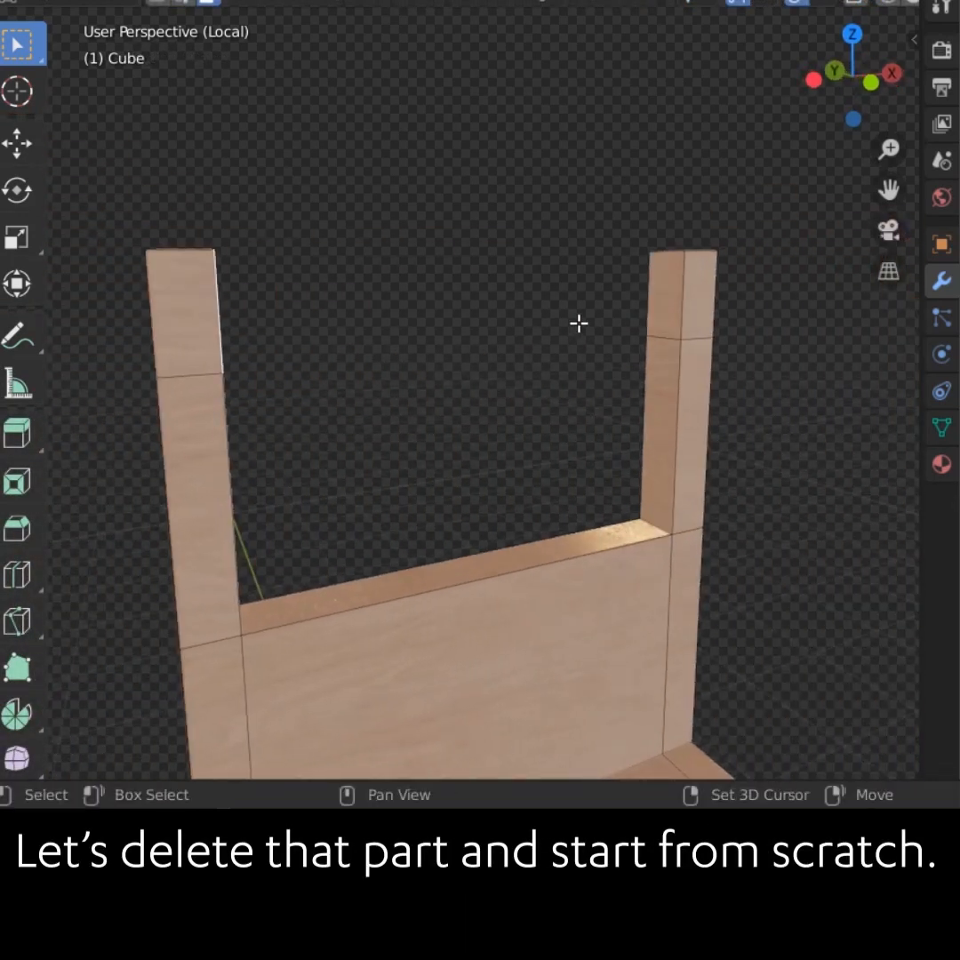
click(658, 300)
right_click(369, 167)
mouse_move(369, 168)
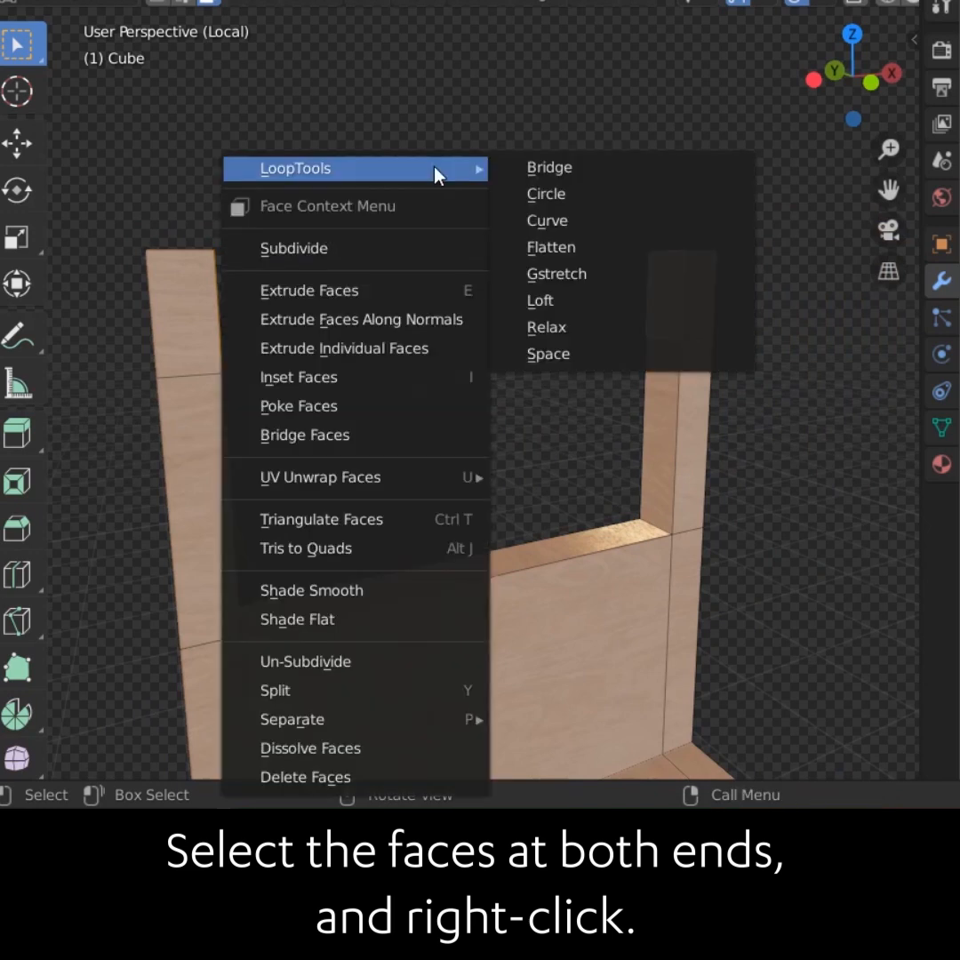
click(600, 170)
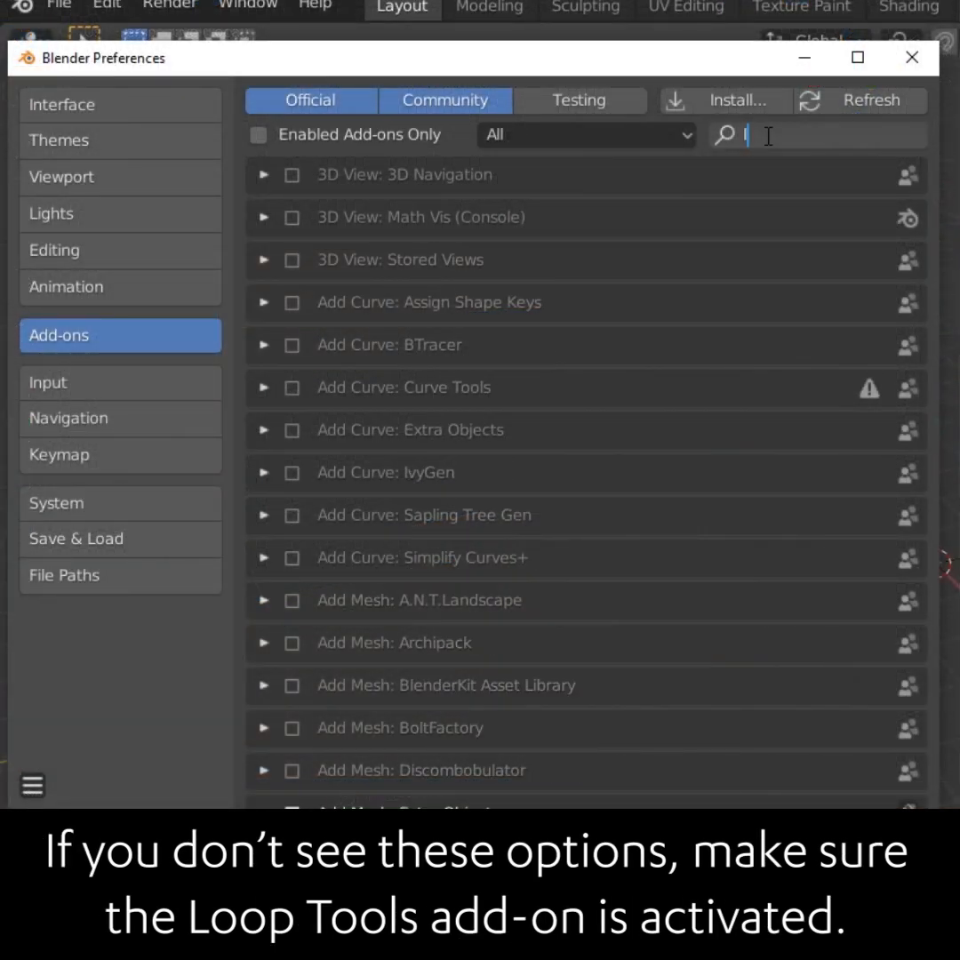
Search the add-ons in the preferences for "loop"
text(loop)
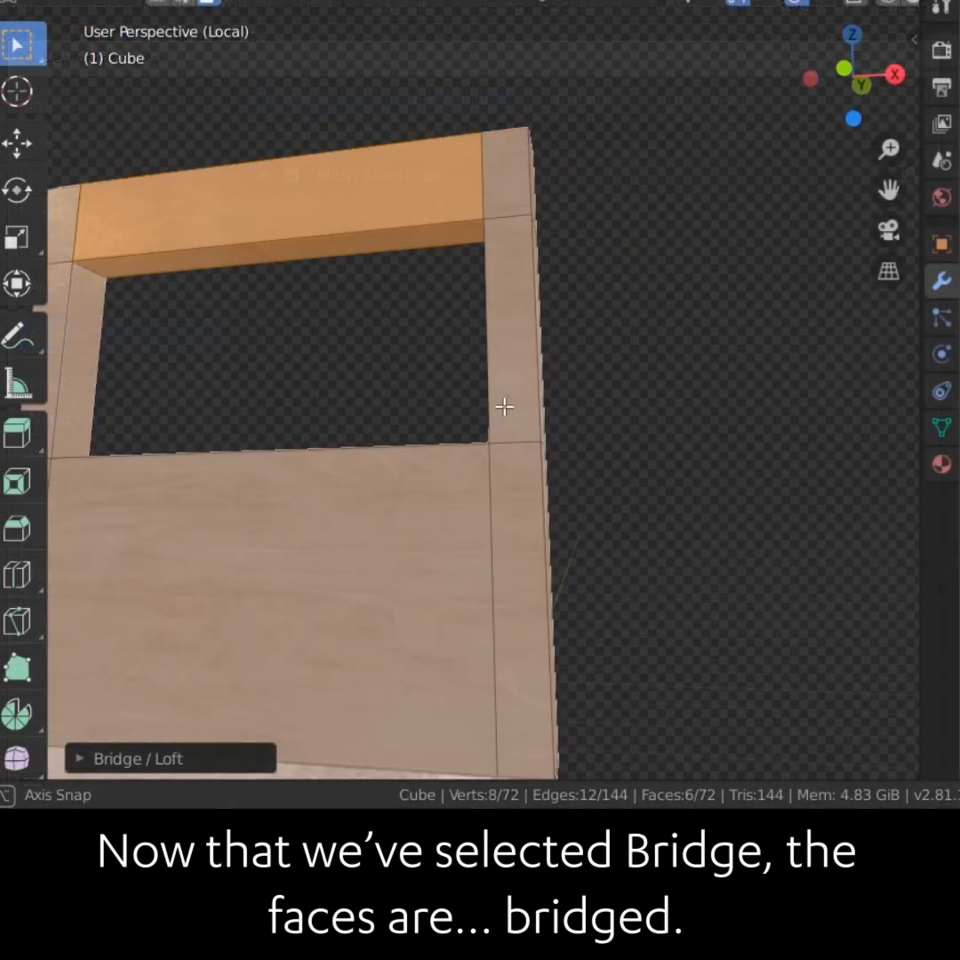
Expand the Bridge / Loft settings and raise the number of segments of the bridged backrest rail to 14
middle_drag(507, 403, 606, 482)
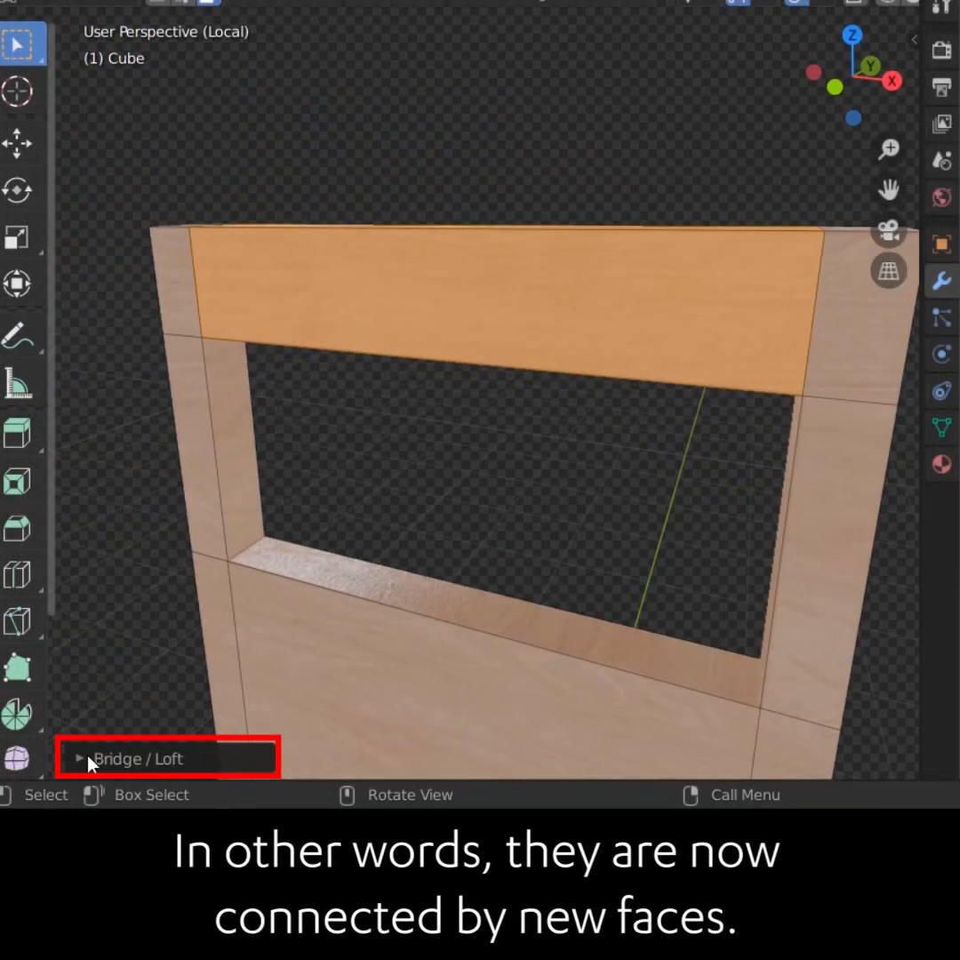
click(89, 760)
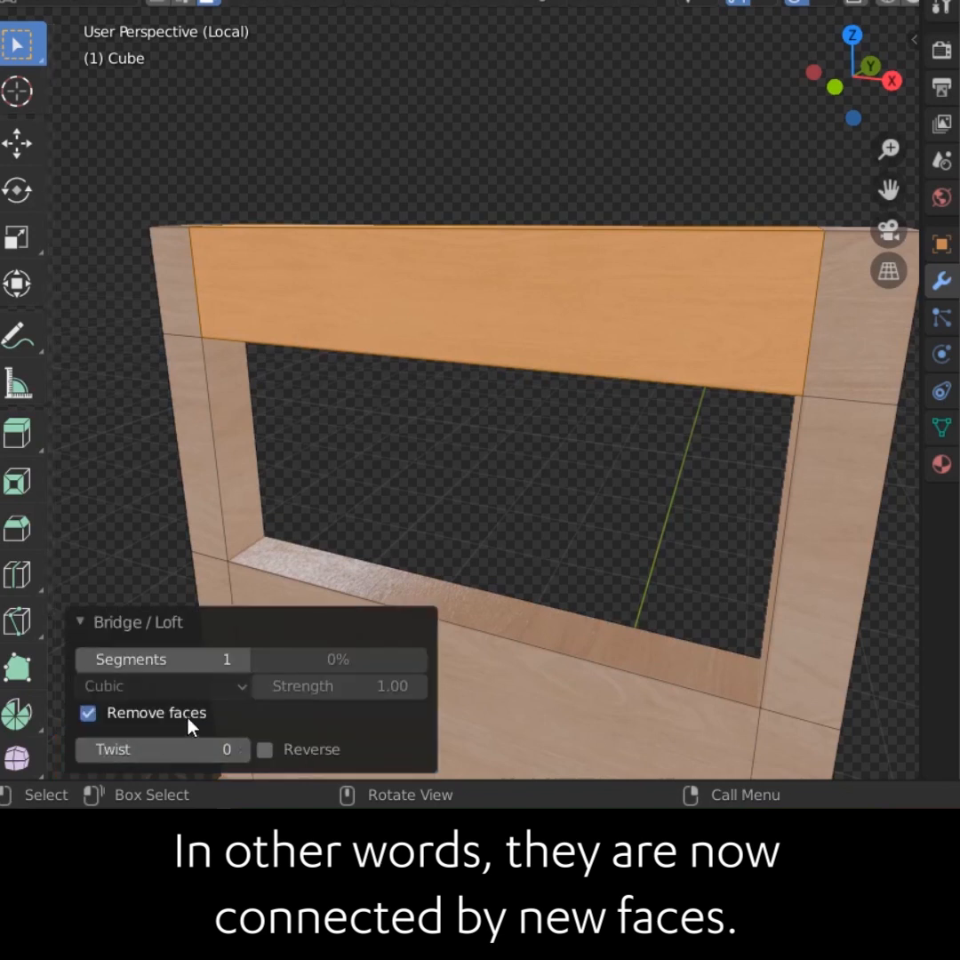
click(245, 667)
click(245, 666)
click(241, 659)
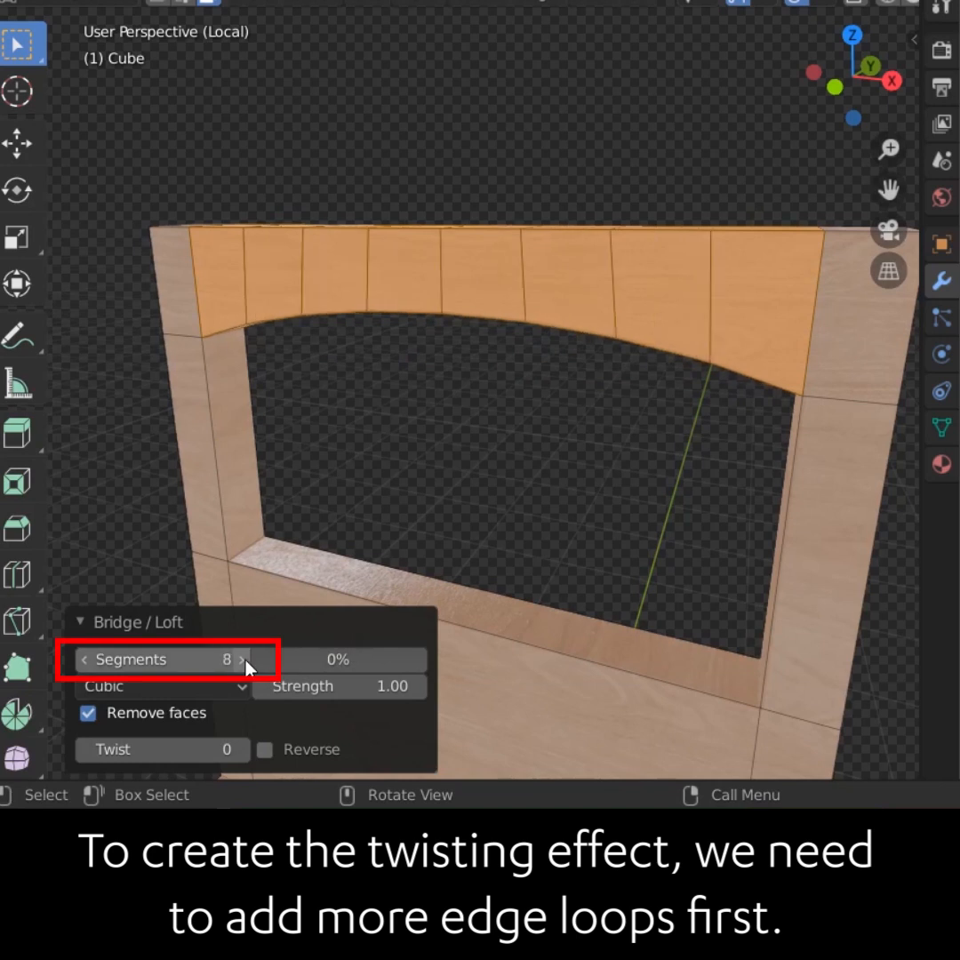
click(241, 659)
click(242, 659)
click(242, 659)
click(242, 659)
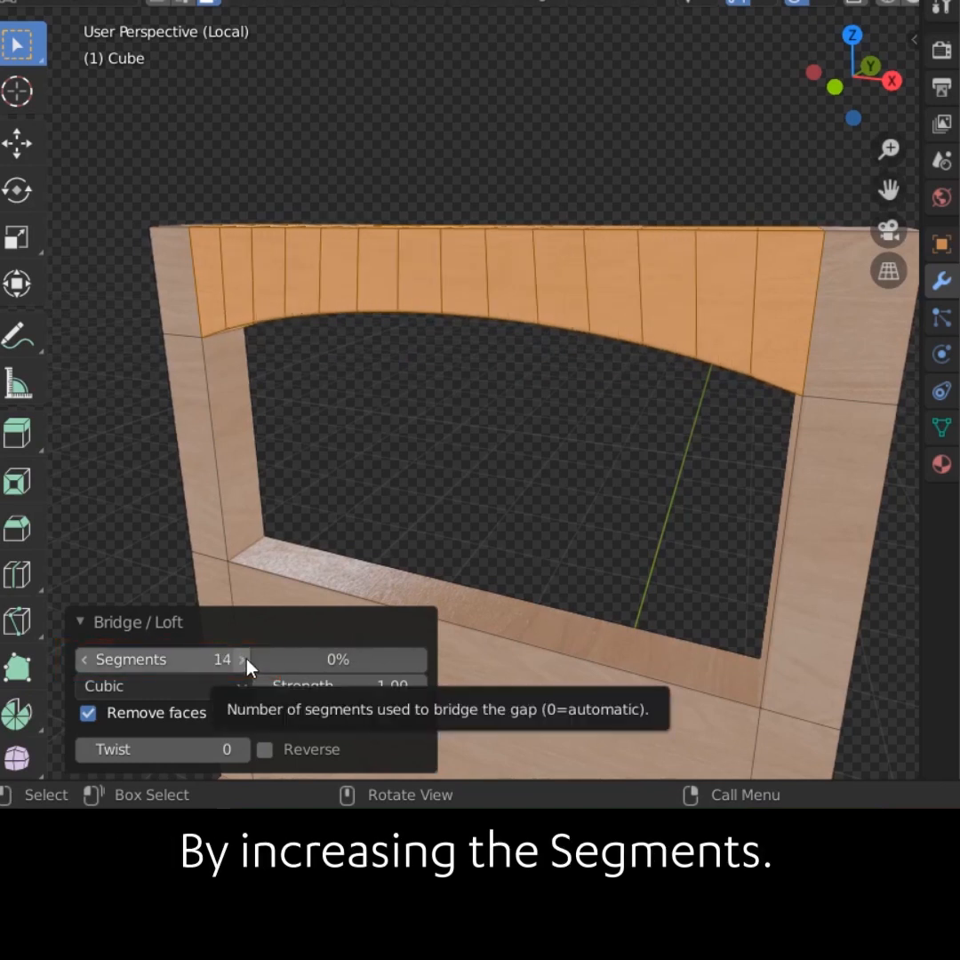
Set the Twist of the bridged backrest rail to 3
click(242, 749)
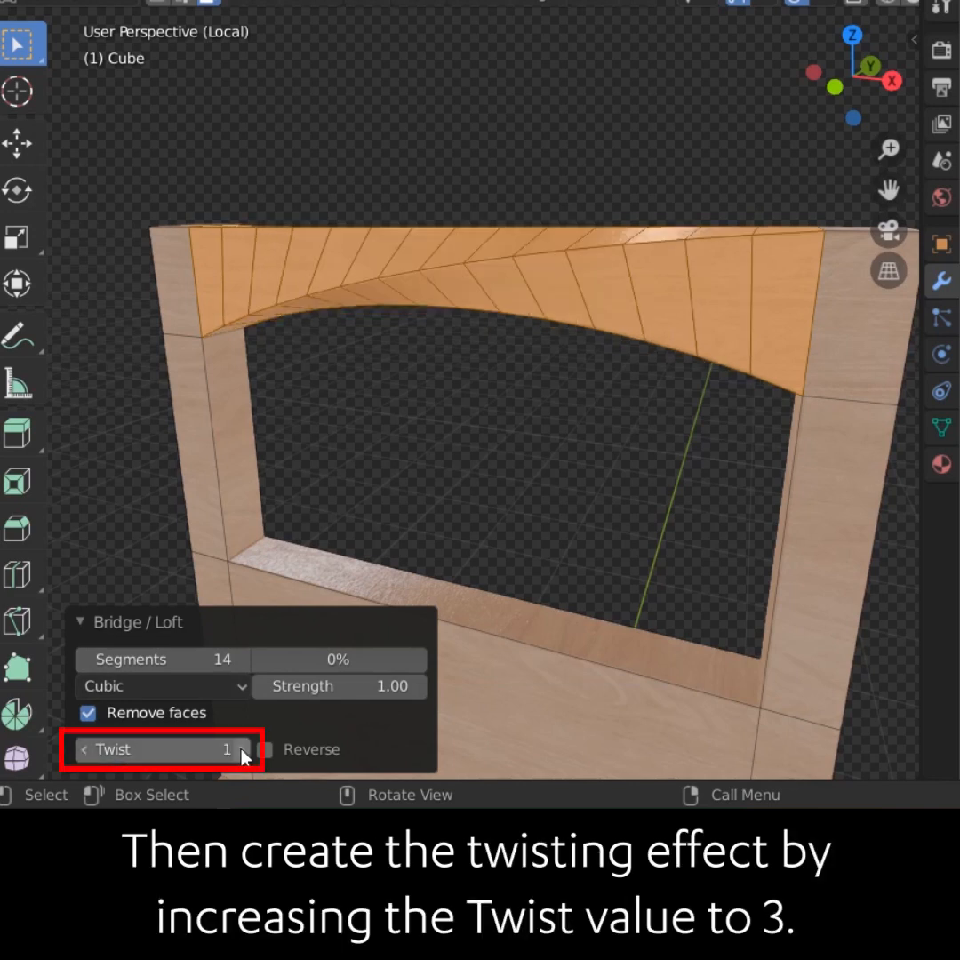
click(242, 749)
click(241, 749)
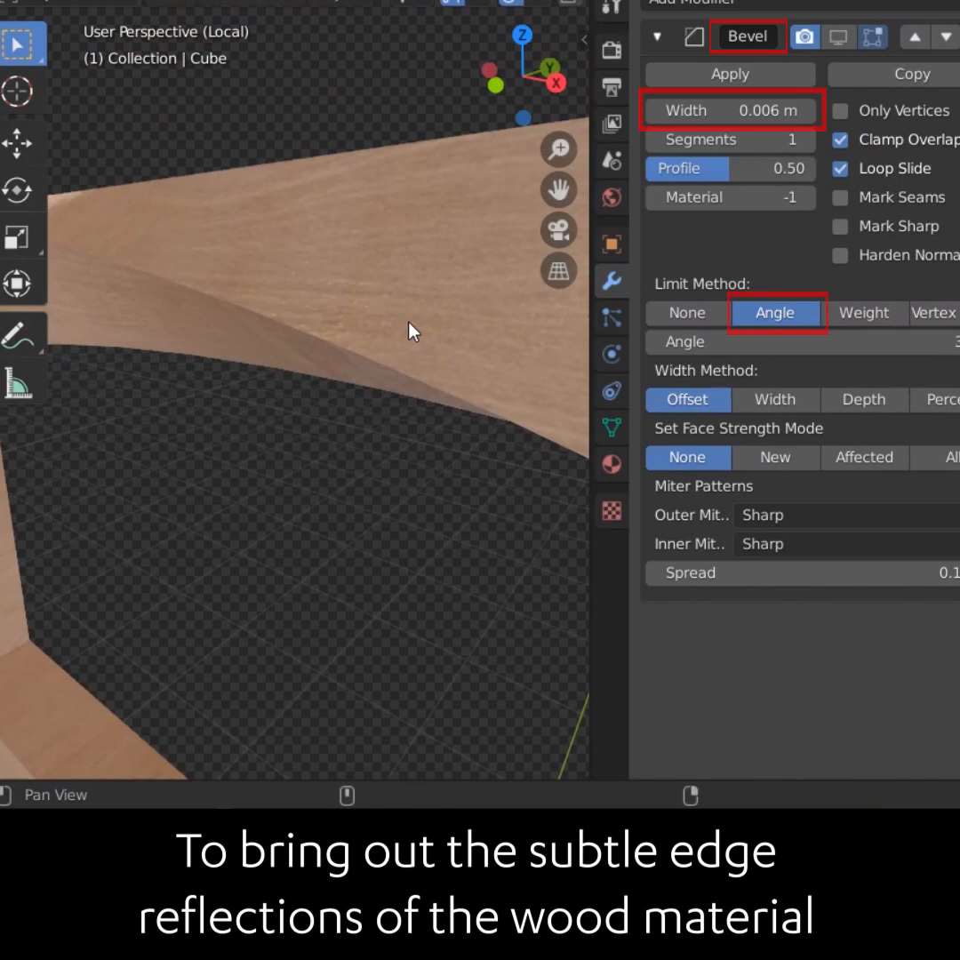
Turn on the viewport display of the chair's Bevel modifier and inspect the twisted rail's edges
middle_drag(409, 332, 398, 365)
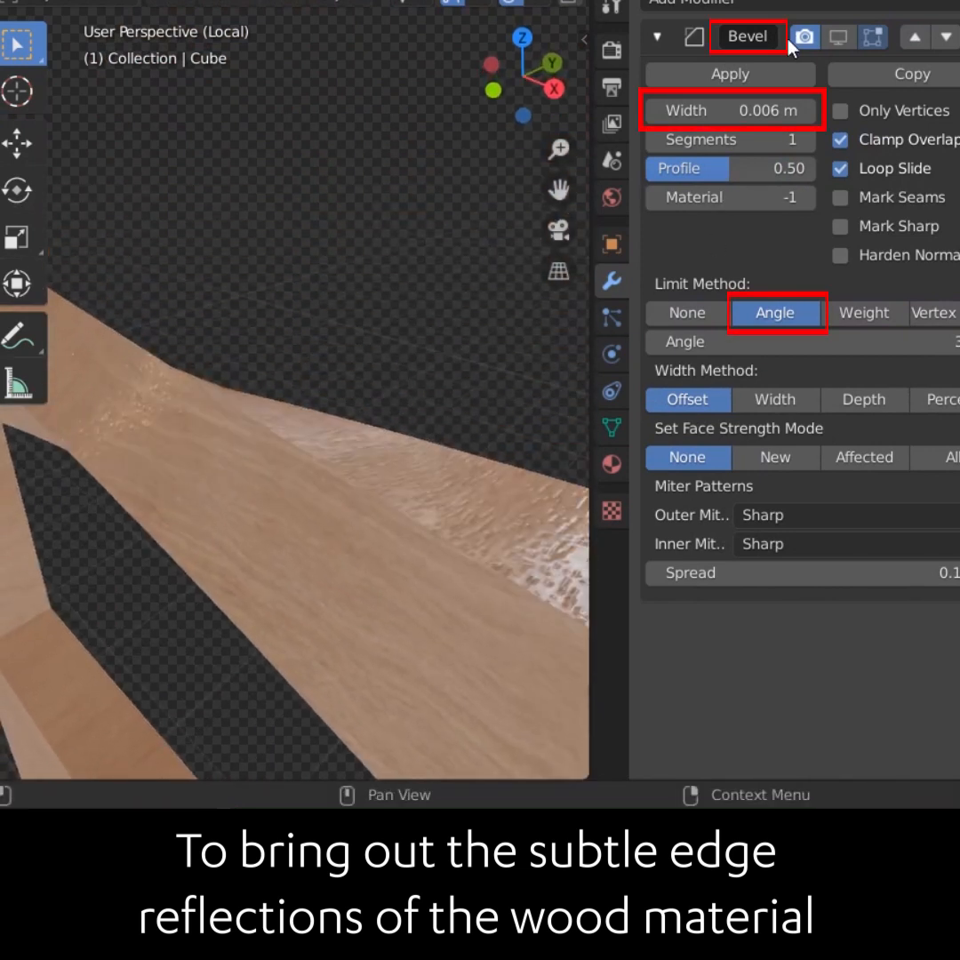
click(833, 39)
middle_drag(334, 451, 369, 489)
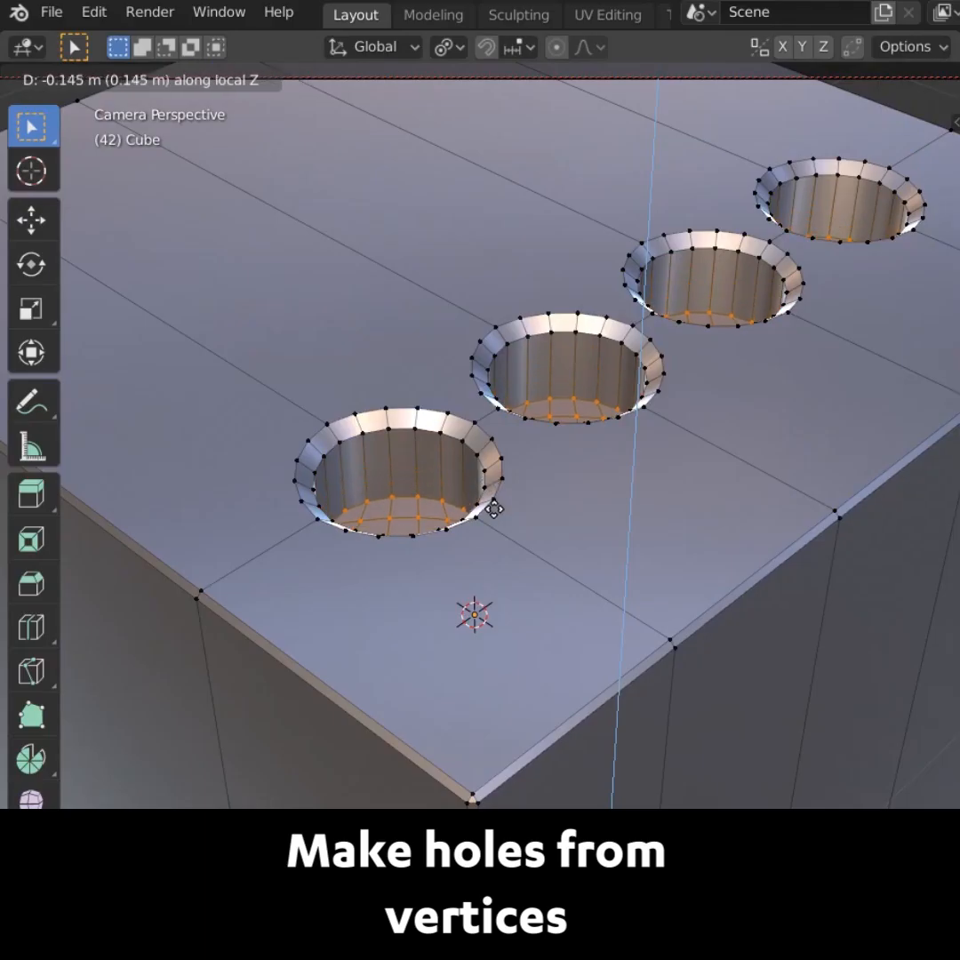
Extrude the four hole floors down about 0.145 m and scale the newly extruded floors inward
click(542, 495)
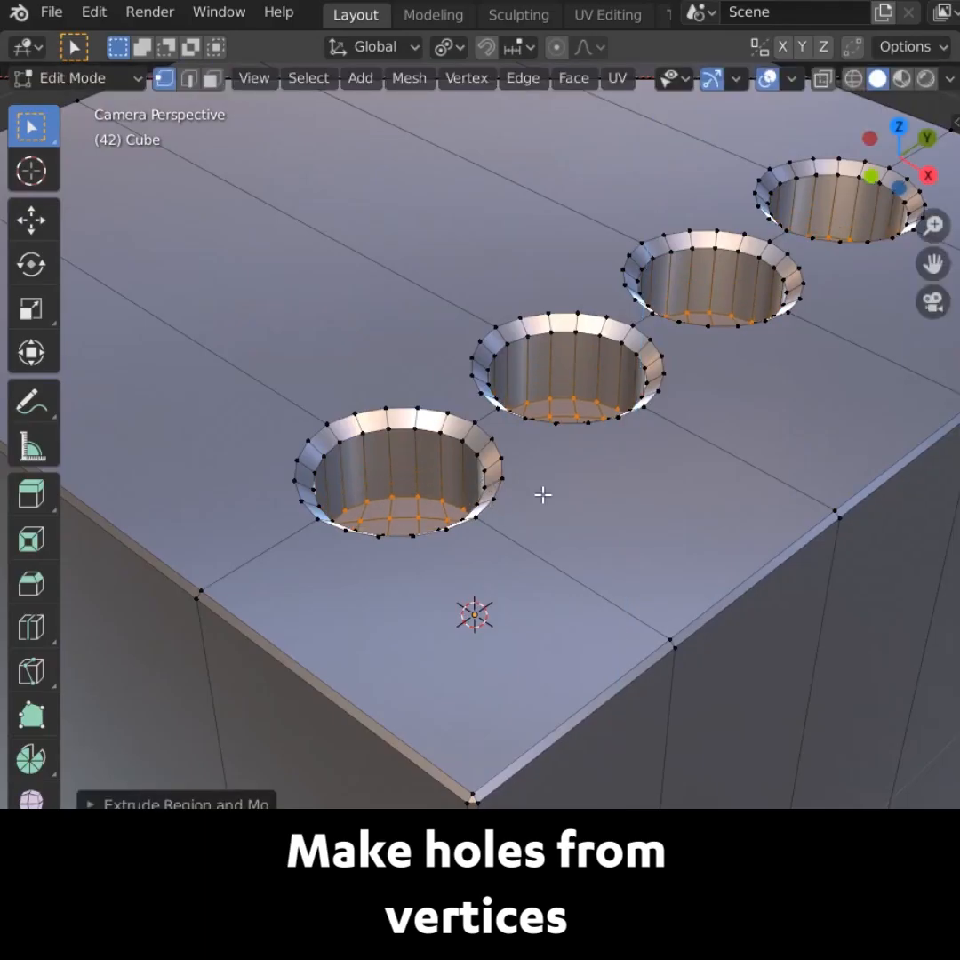
key(s)
click(544, 450)
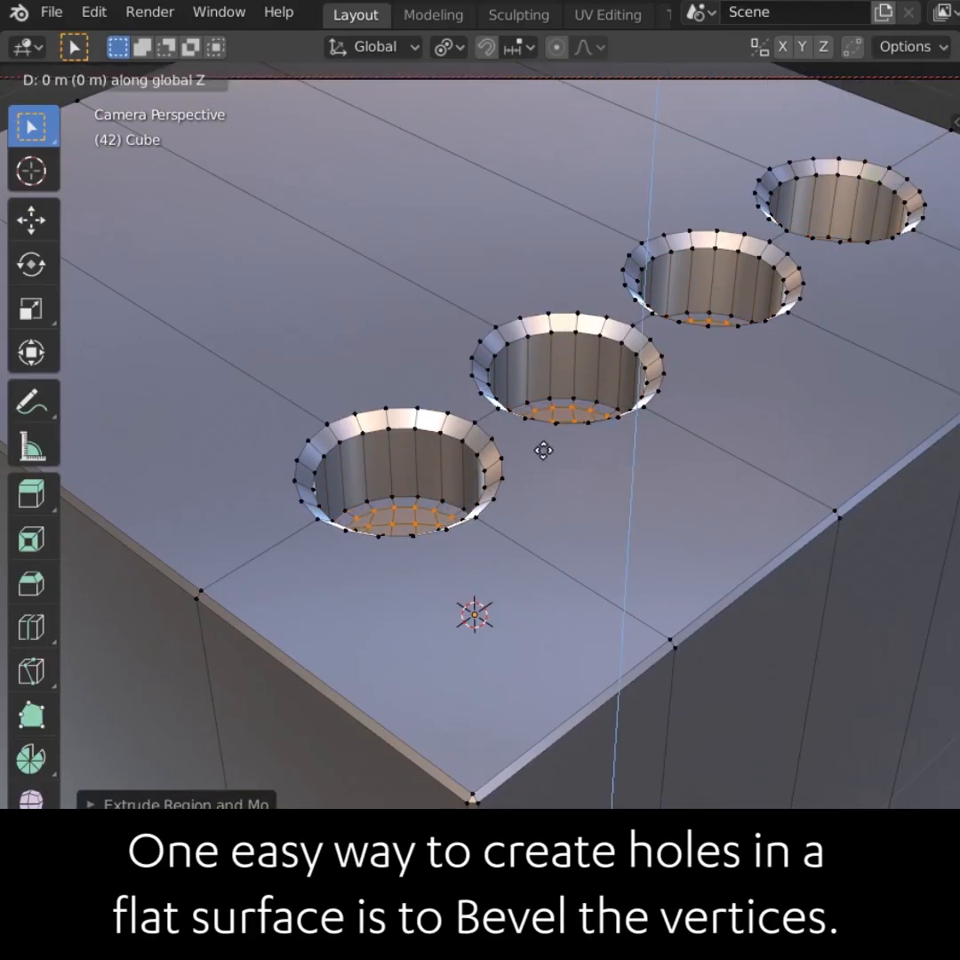
Lower the scaled-down hole floors along the Z axis and return to Object Mode
key(g)
key(z)
click(545, 458)
key(Tab)
key(space)
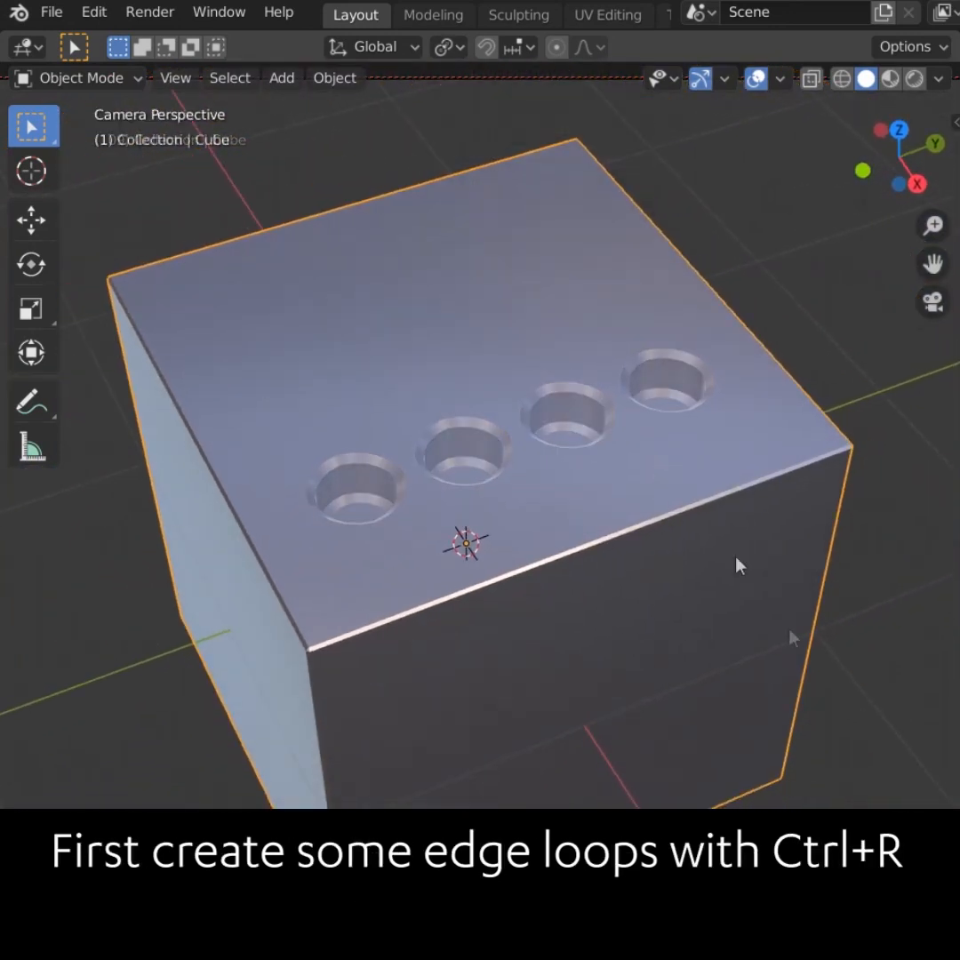
Add a single edge loop across the plain cube's top face, slid towards the front edge by a factor of about 0.438
key(Tab)
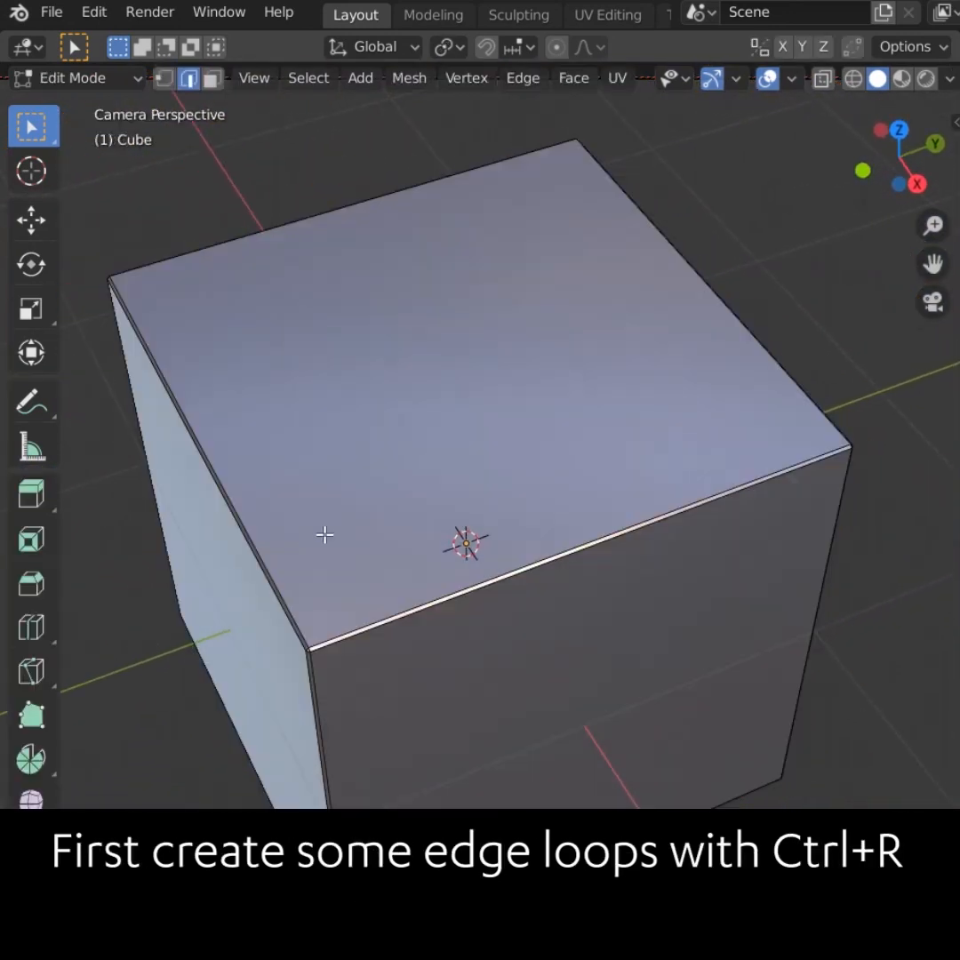
key(ctrl+r)
click(274, 524)
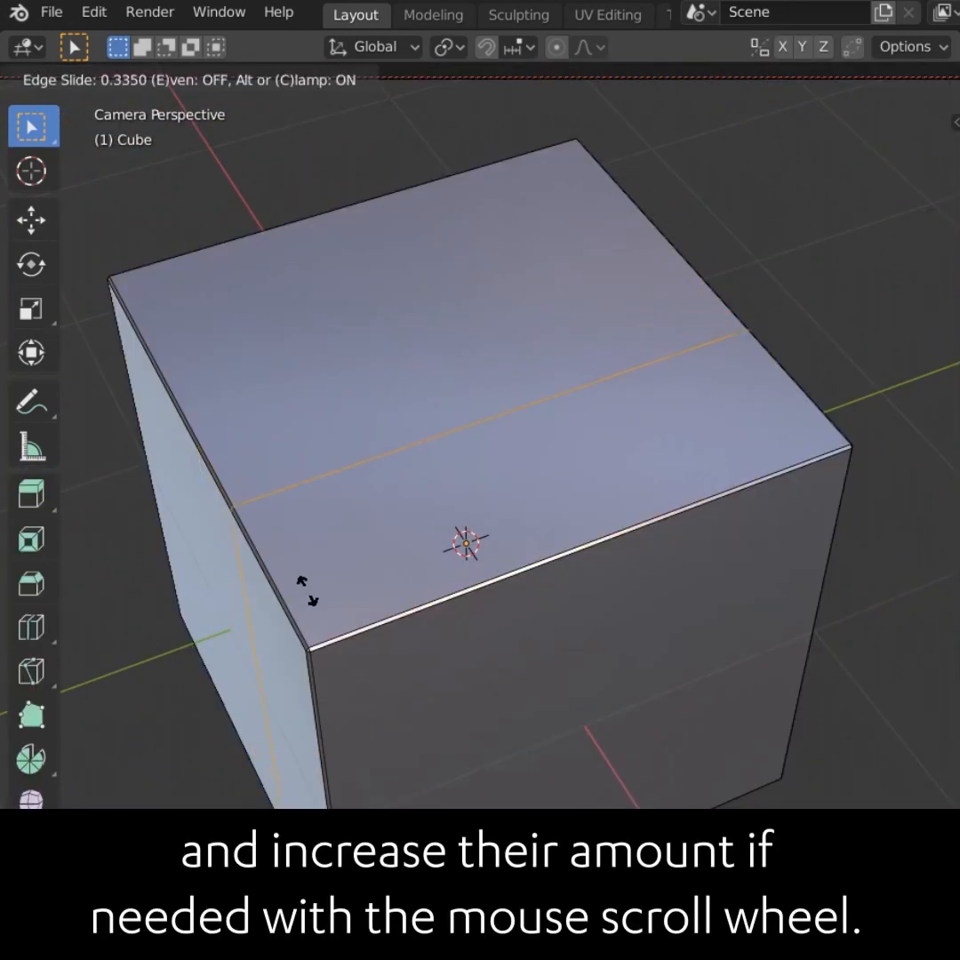
click(311, 586)
Add four evenly spaced, unshifted edge loops that cross the existing loop on the cube's top face
key(ctrl+r)
scroll(604, 526, up, 3)
click(603, 525)
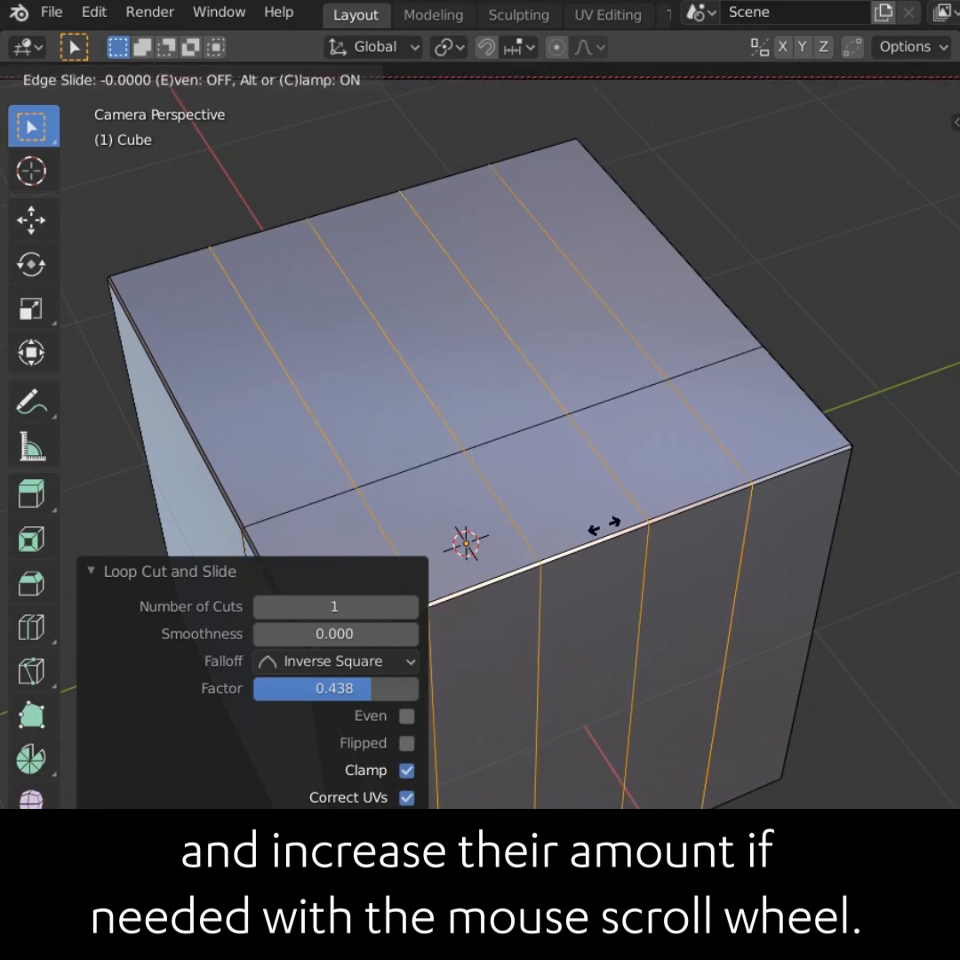
click(603, 526)
Select the four vertices where the edge loops cross on the top face and vertex-bevel them about 0.171 m wide
click(163, 78)
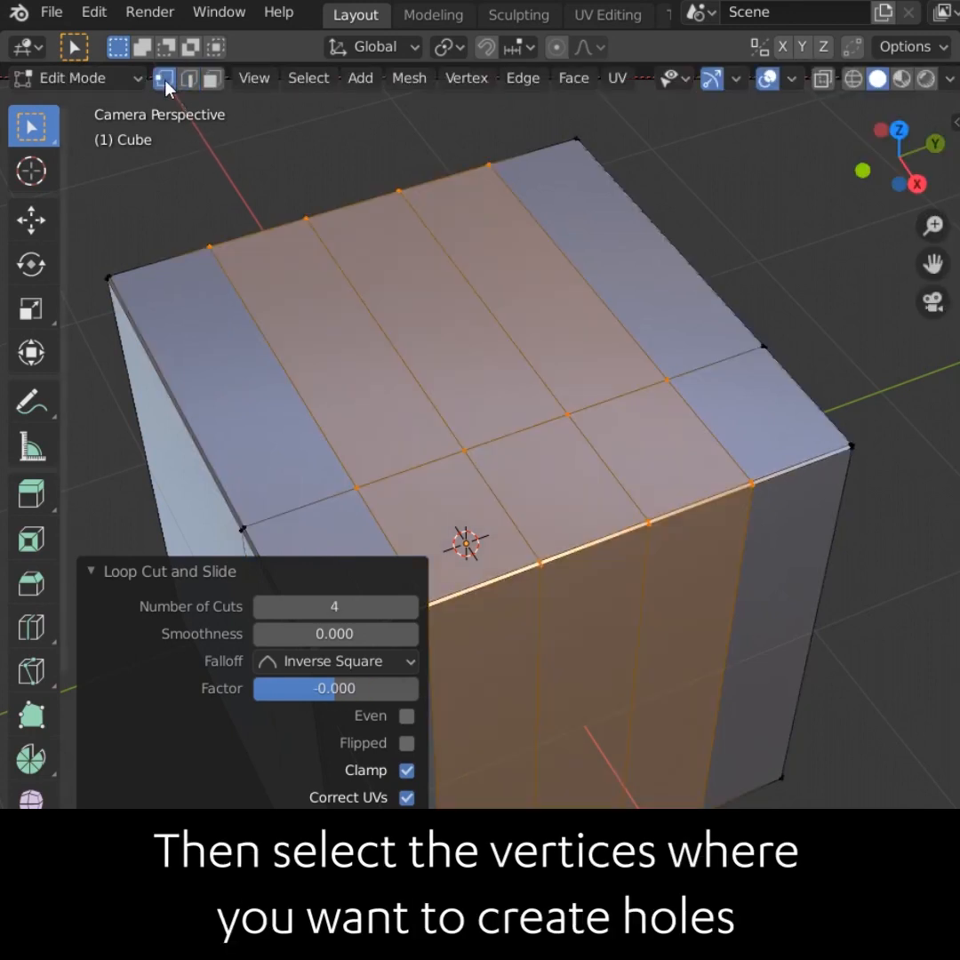
click(372, 500)
shift+click(464, 450)
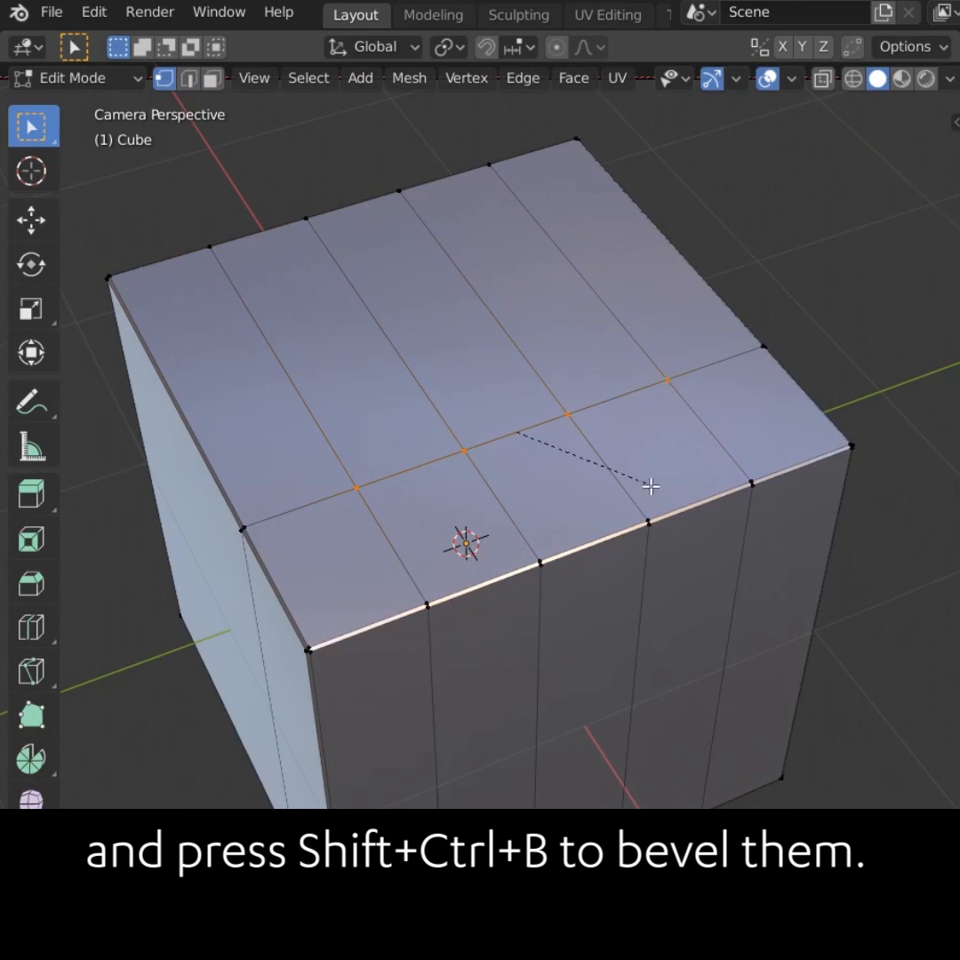
click(678, 518)
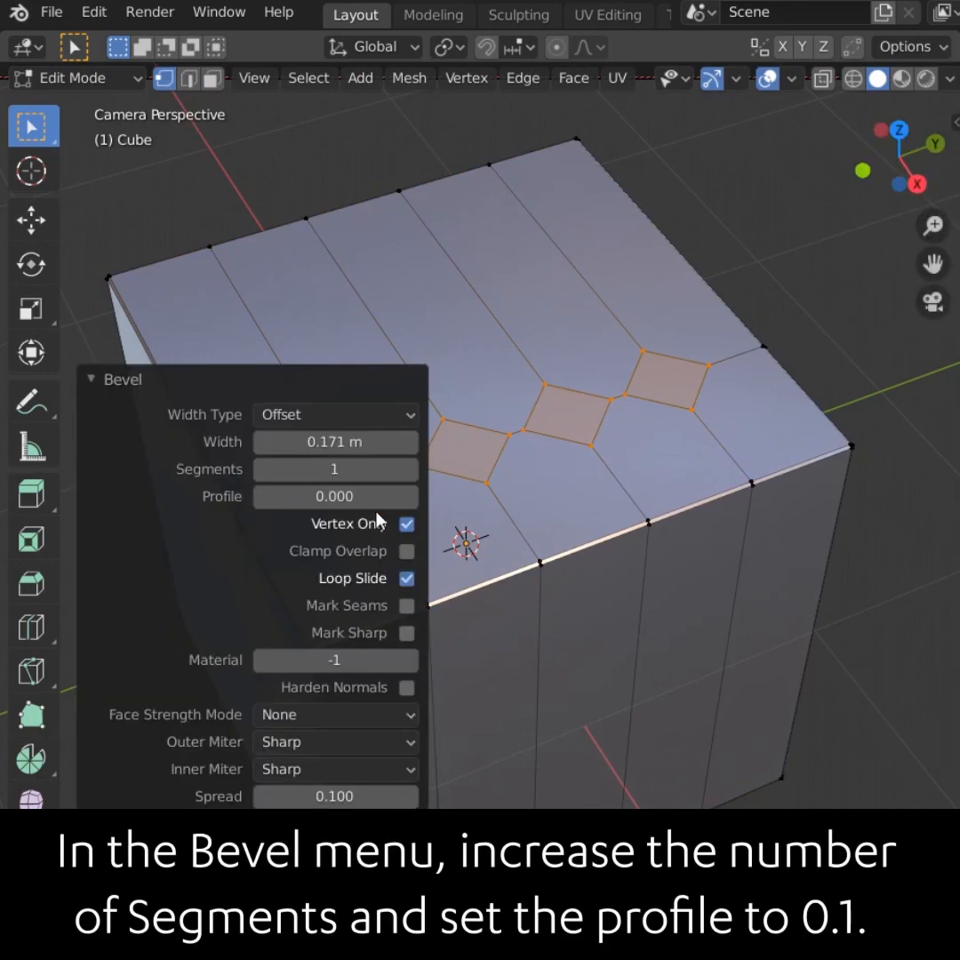
Set the vertex bevel's profile to 0.1 and its segments to 5, and collapse the Bevel settings
text(.1)
key(Return)
click(346, 465)
text(5)
key(Return)
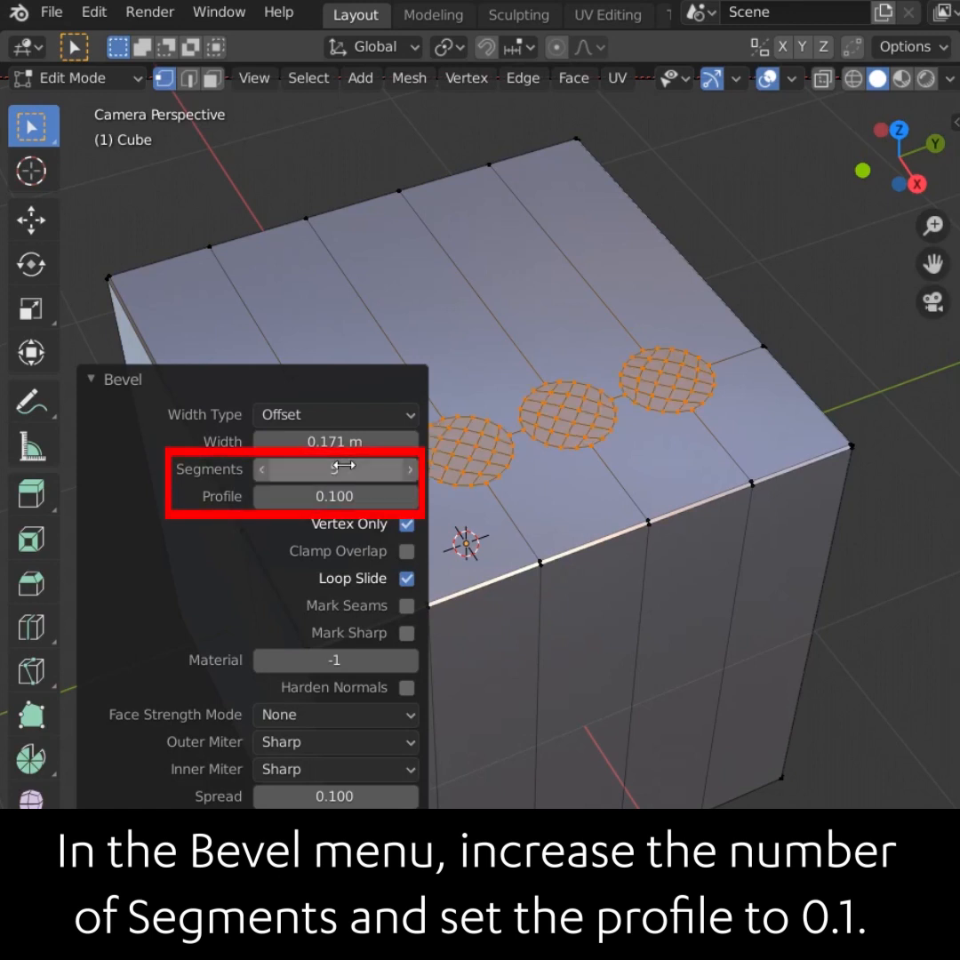
click(94, 380)
Set the transform pivot point to Individual Origins
click(455, 48)
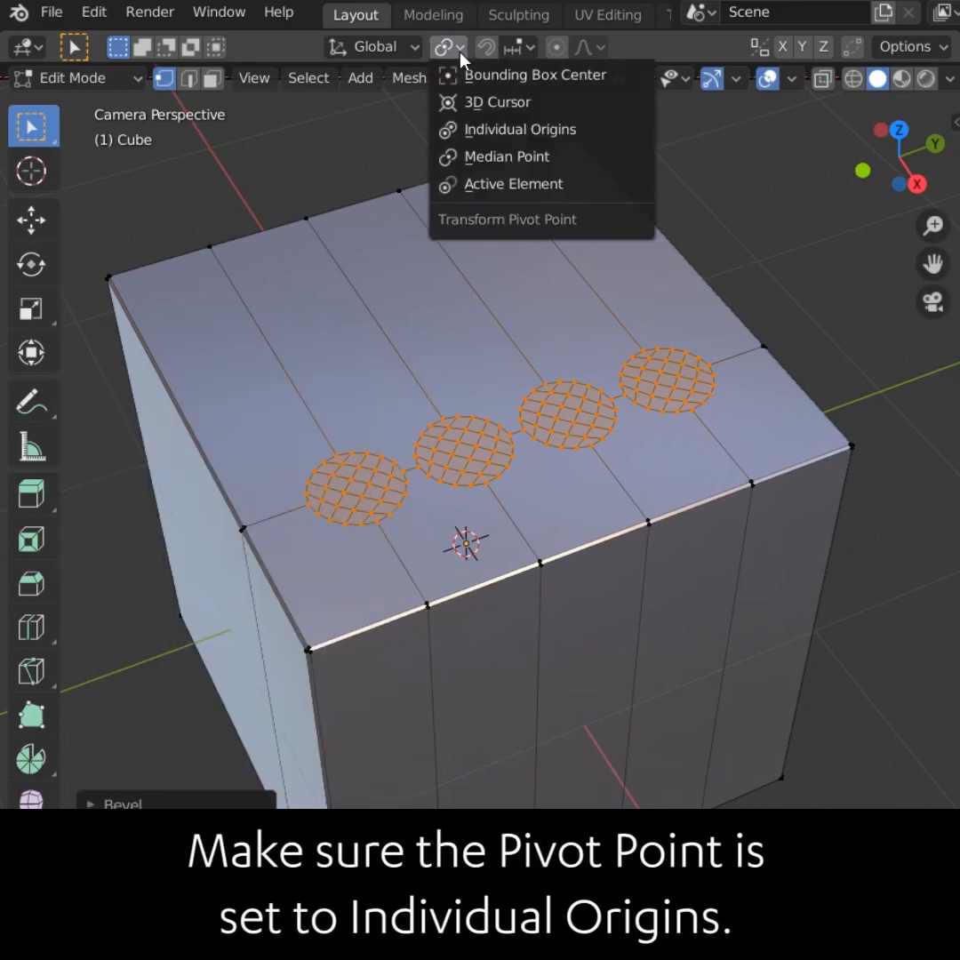
click(478, 131)
key(space)
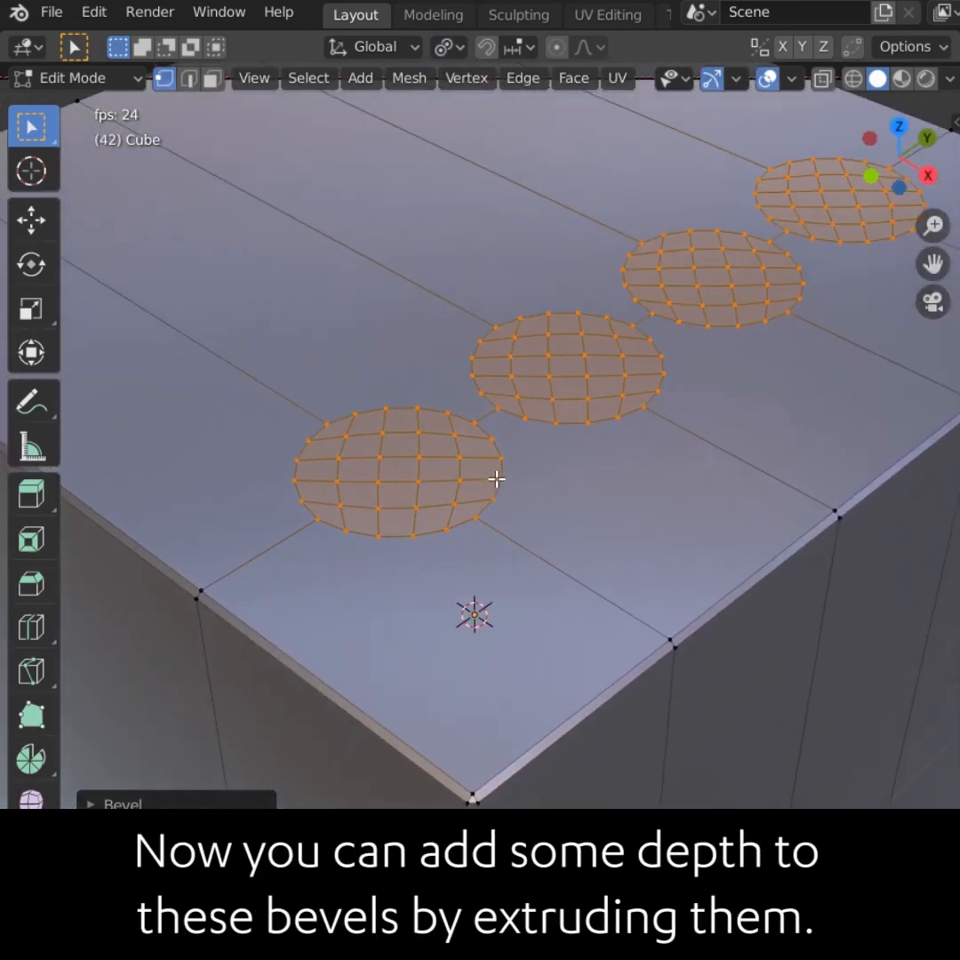
Extrude the four circular patches in place and scale them down to about 0.83
key(e)
key(s)
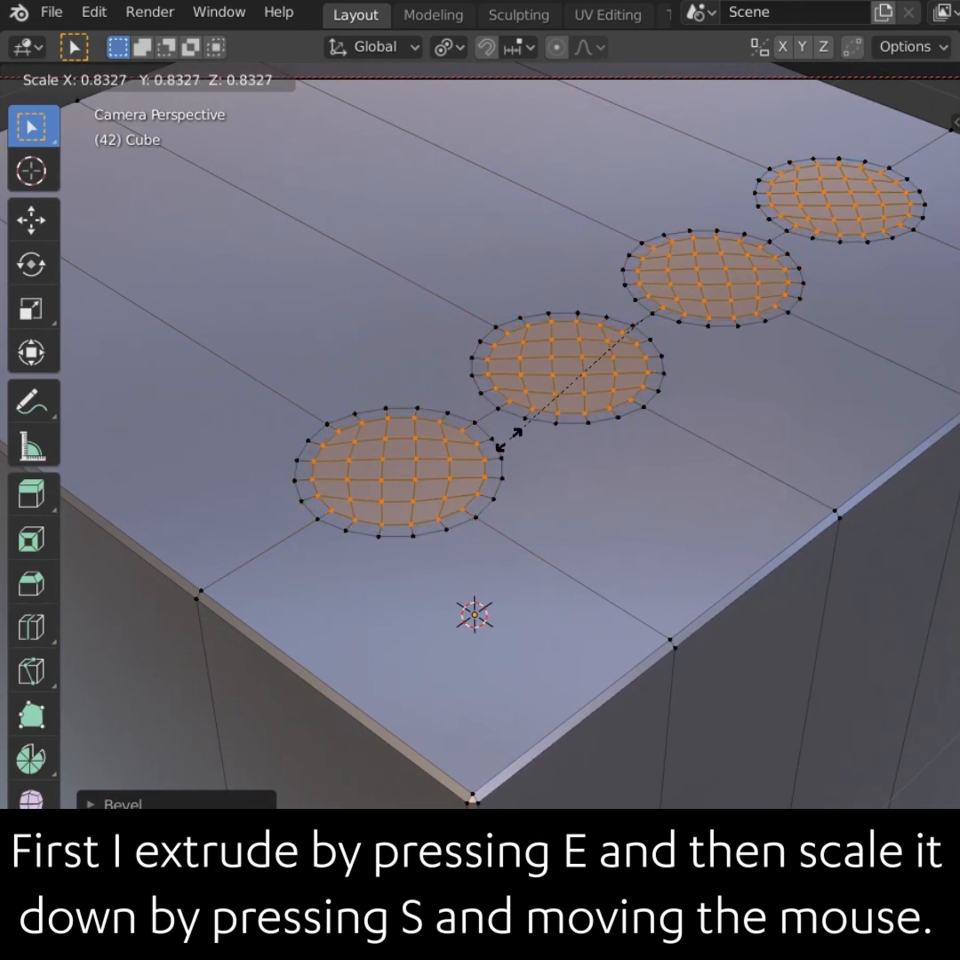
click(508, 439)
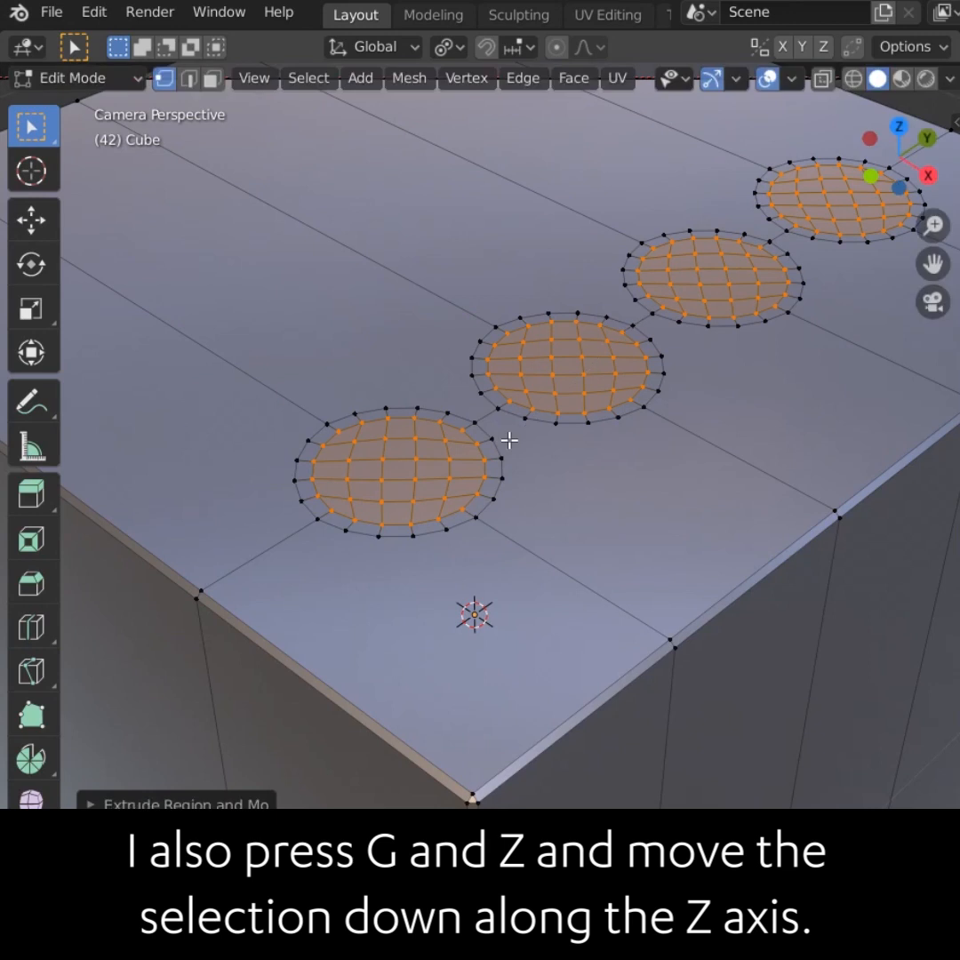
Move the four inset patches down about 0.022 m along the Z axis and leave Edit Mode
key(g)
key(z)
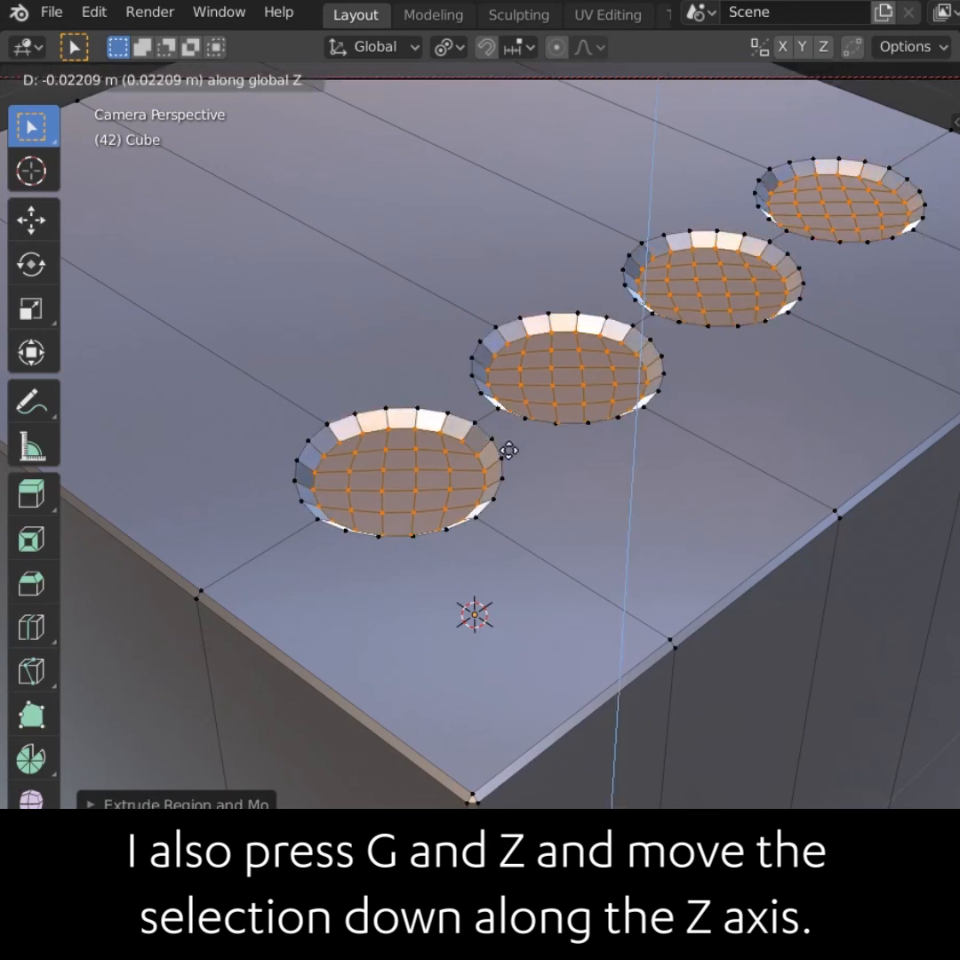
click(508, 450)
key(Tab)
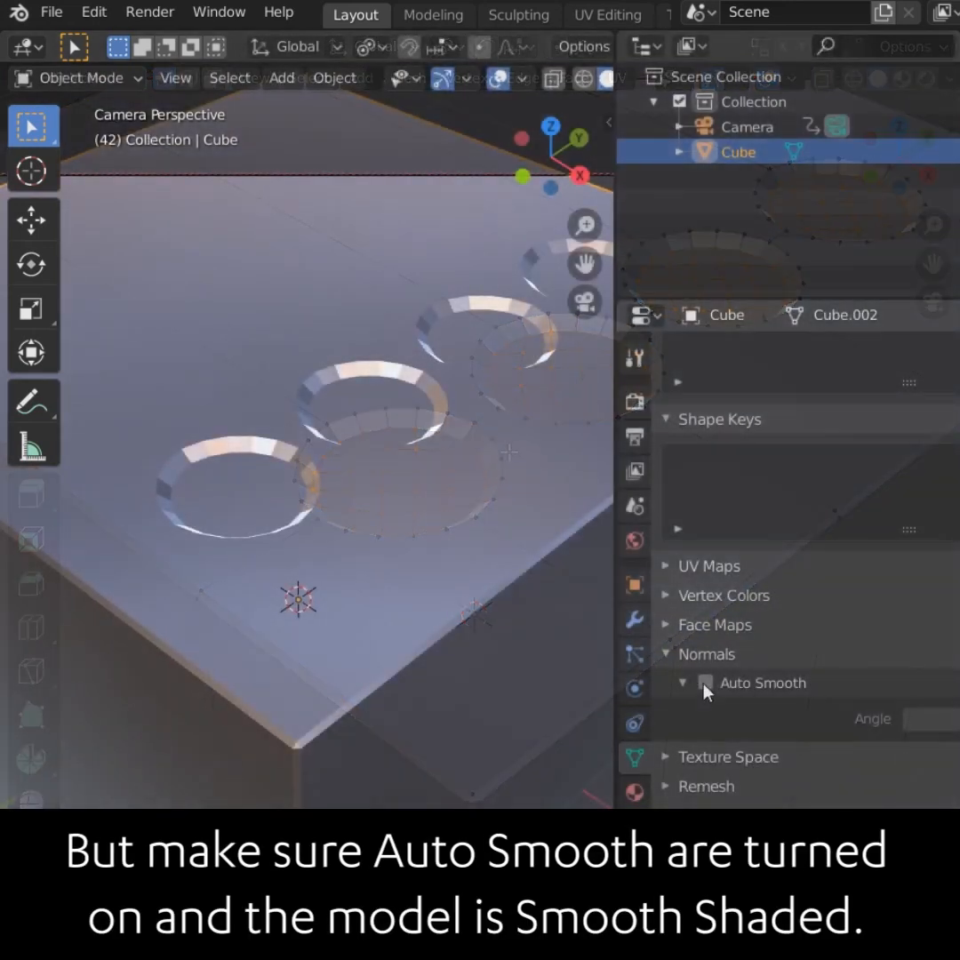
Shade the cube smooth with Auto Smooth enabled, and extrude the four inset circular patches downward along local Z to give the holes depth
right_click(495, 565)
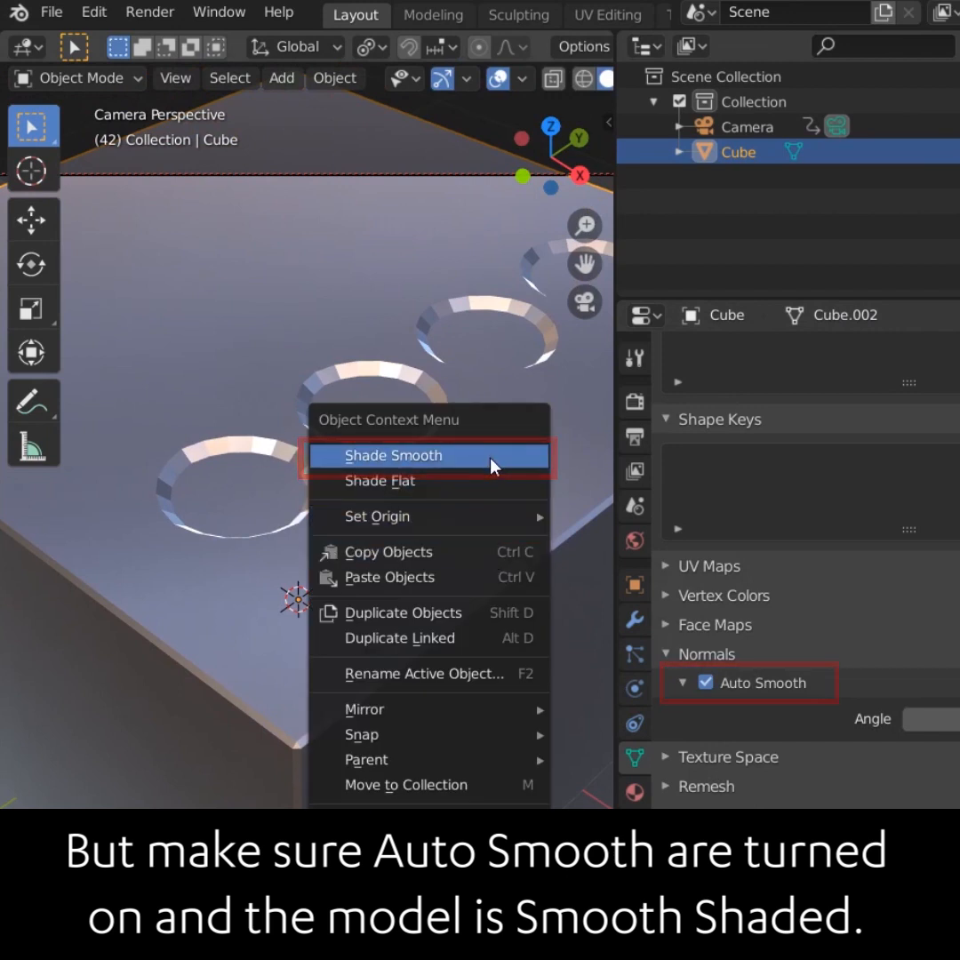
click(495, 469)
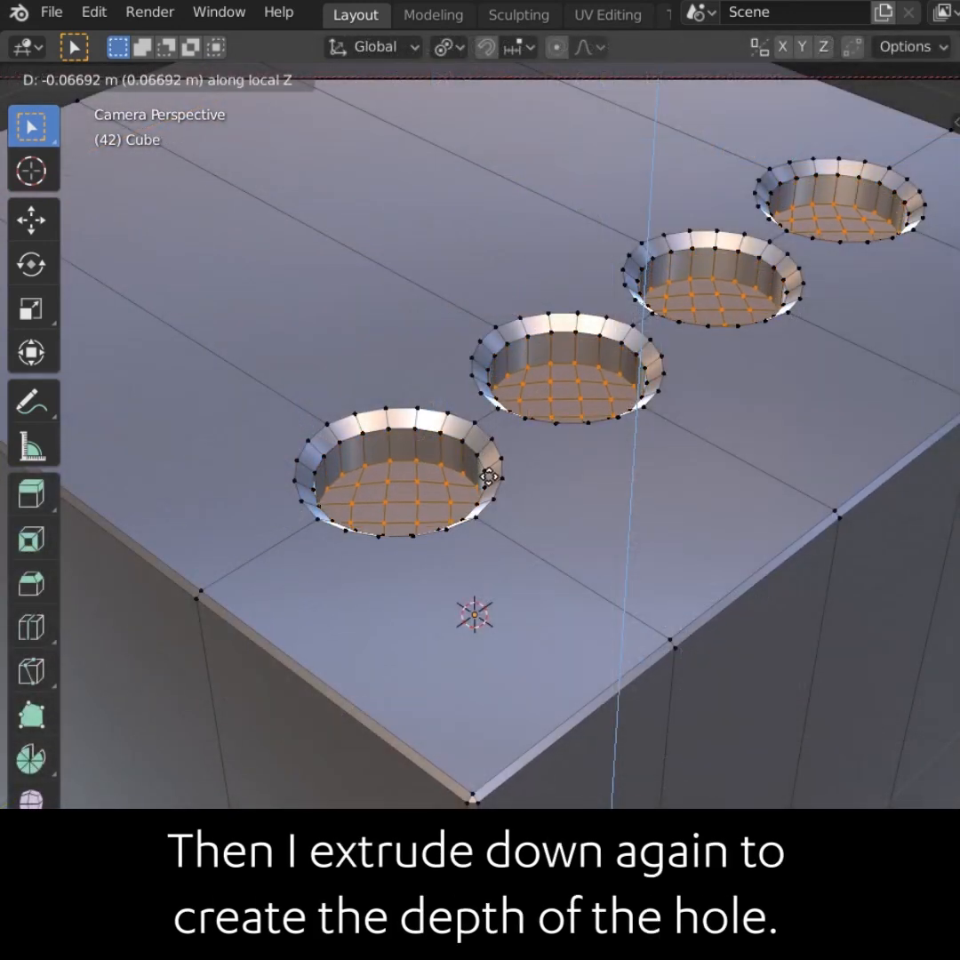
click(494, 506)
key(s)
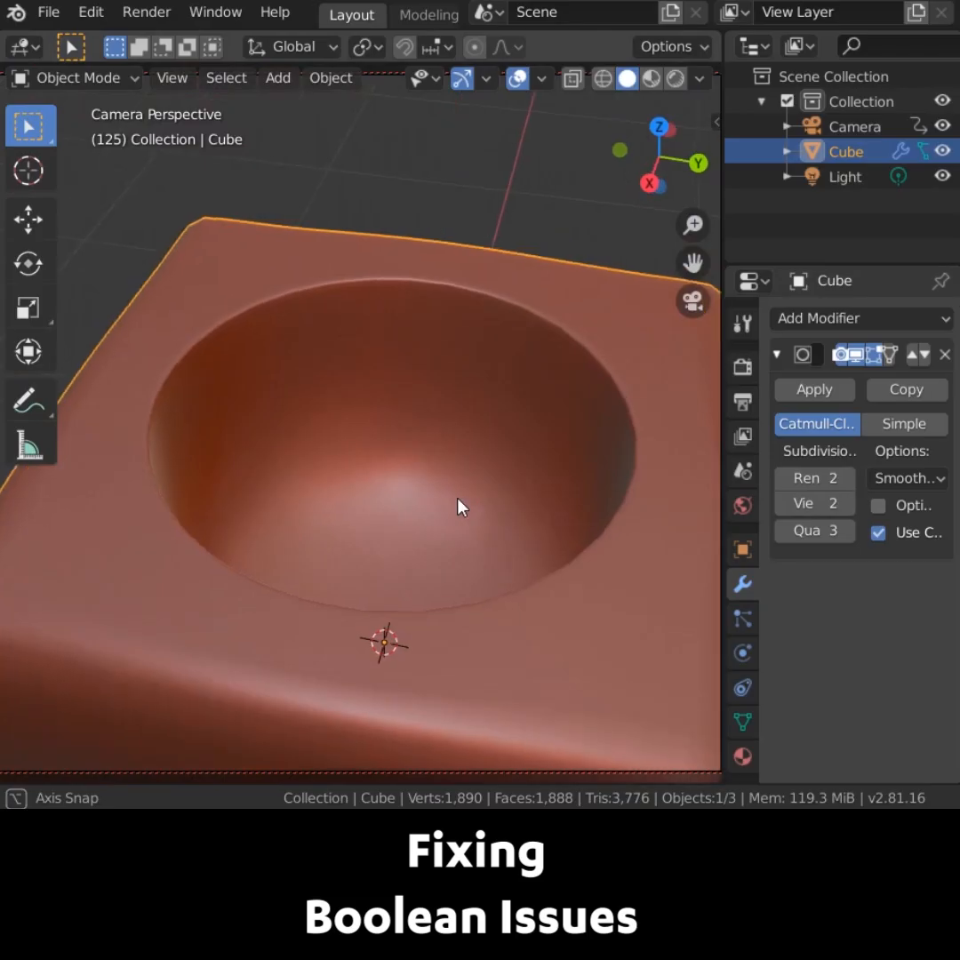
Merge the two stray vertices beside the Boolean hole's far corner at their centre, and merge the resulting vertex with the corner vertex
middle_drag(459, 506, 606, 515)
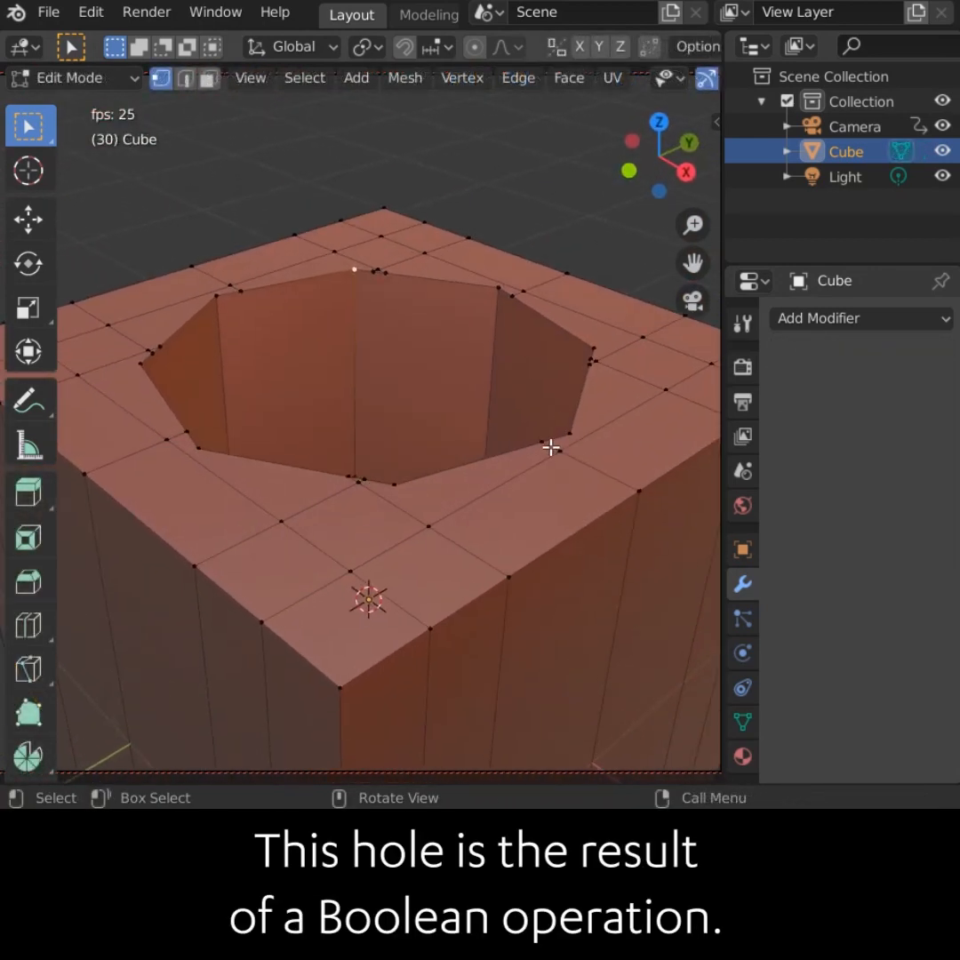
click(381, 270)
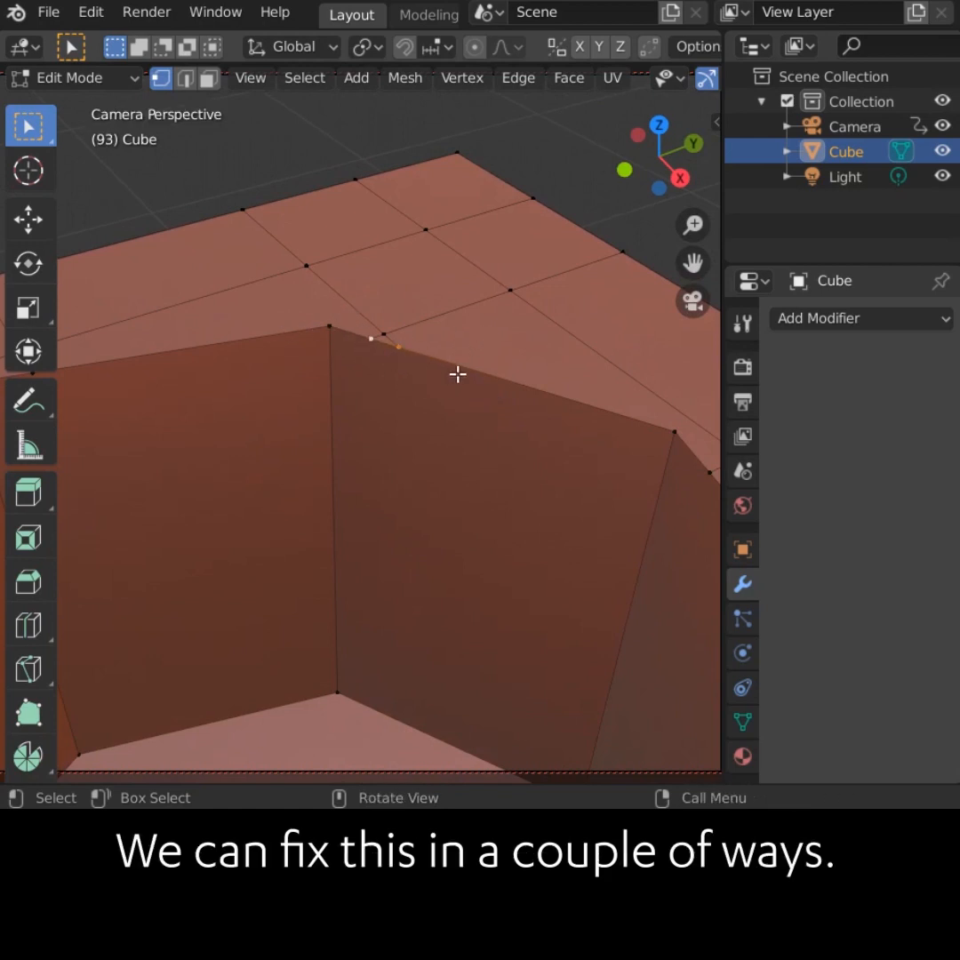
key(m)
click(453, 381)
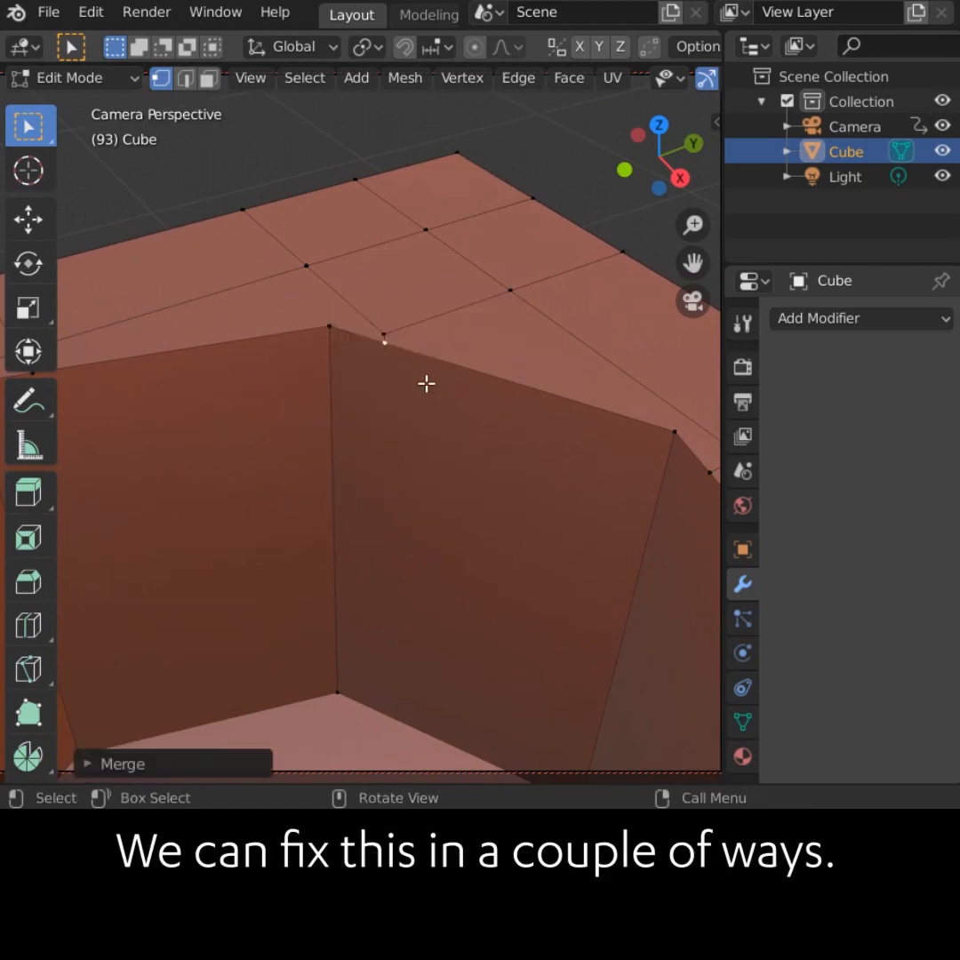
shift+click(330, 329)
key(m)
click(338, 314)
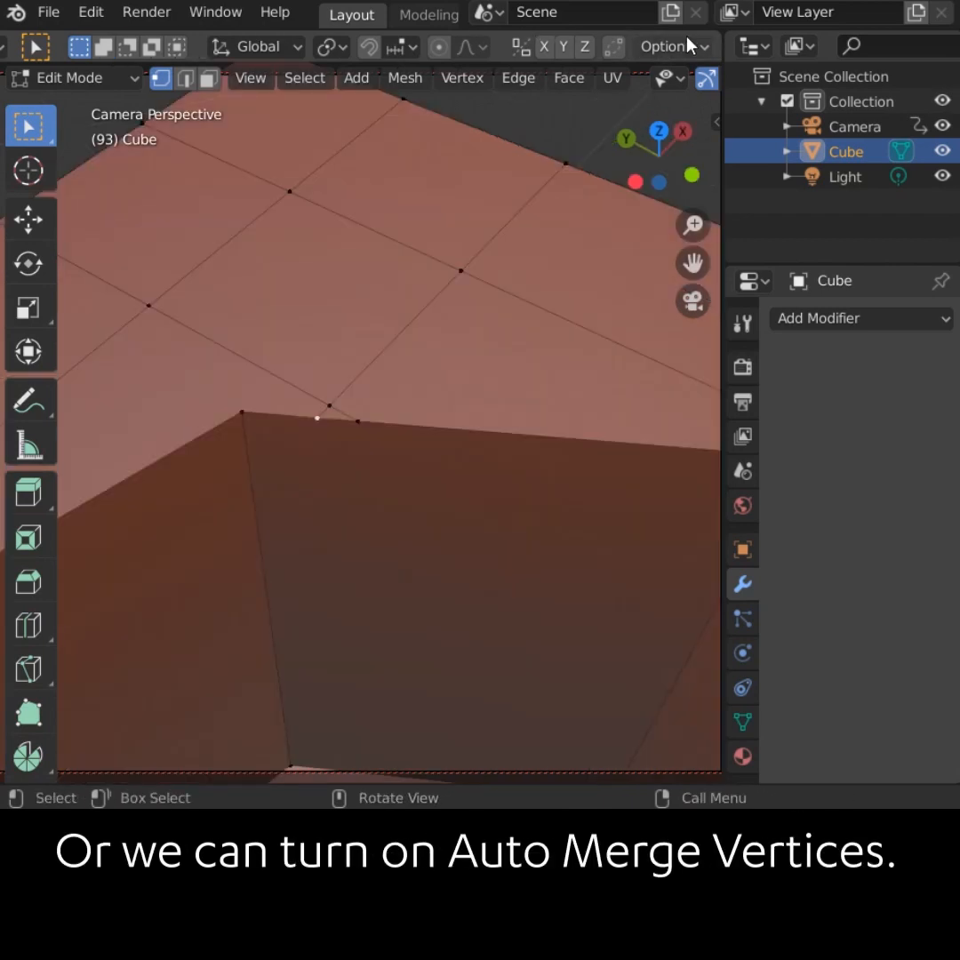
Turn on Auto Merge and slide the selected stray vertex along its edge onto the hole's nearby corner vertex
click(696, 52)
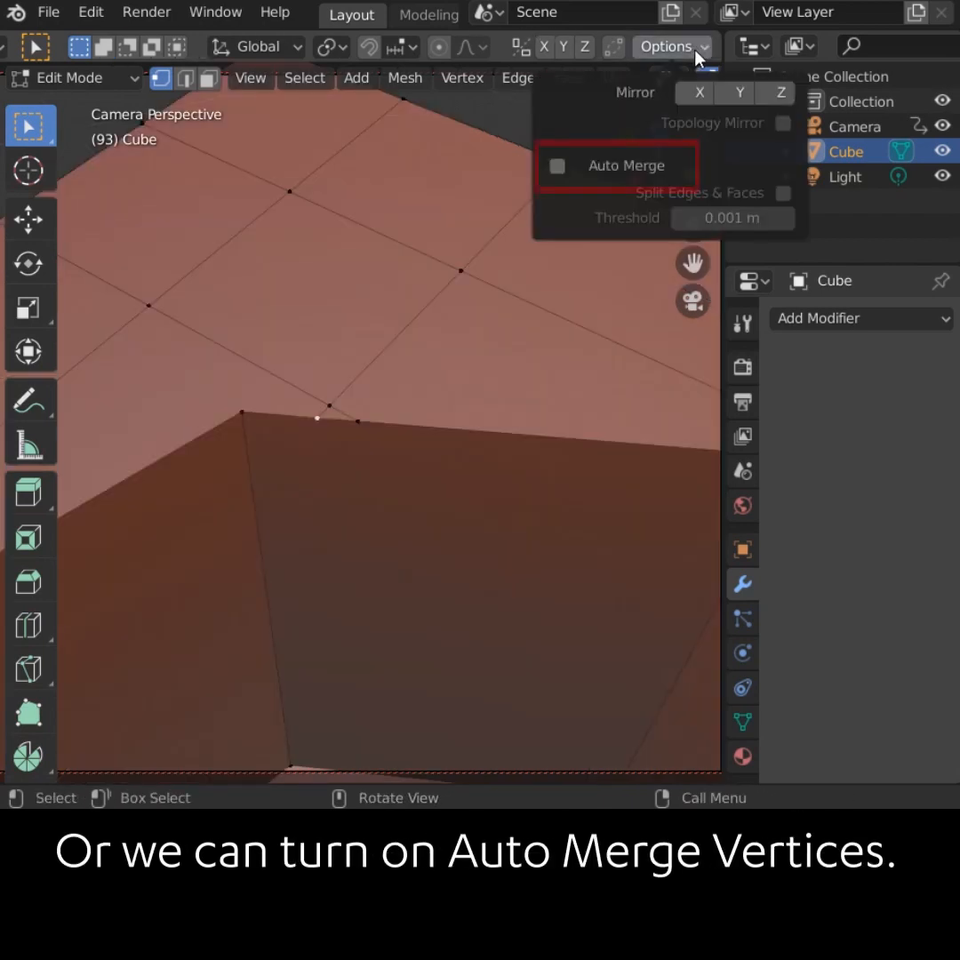
click(558, 168)
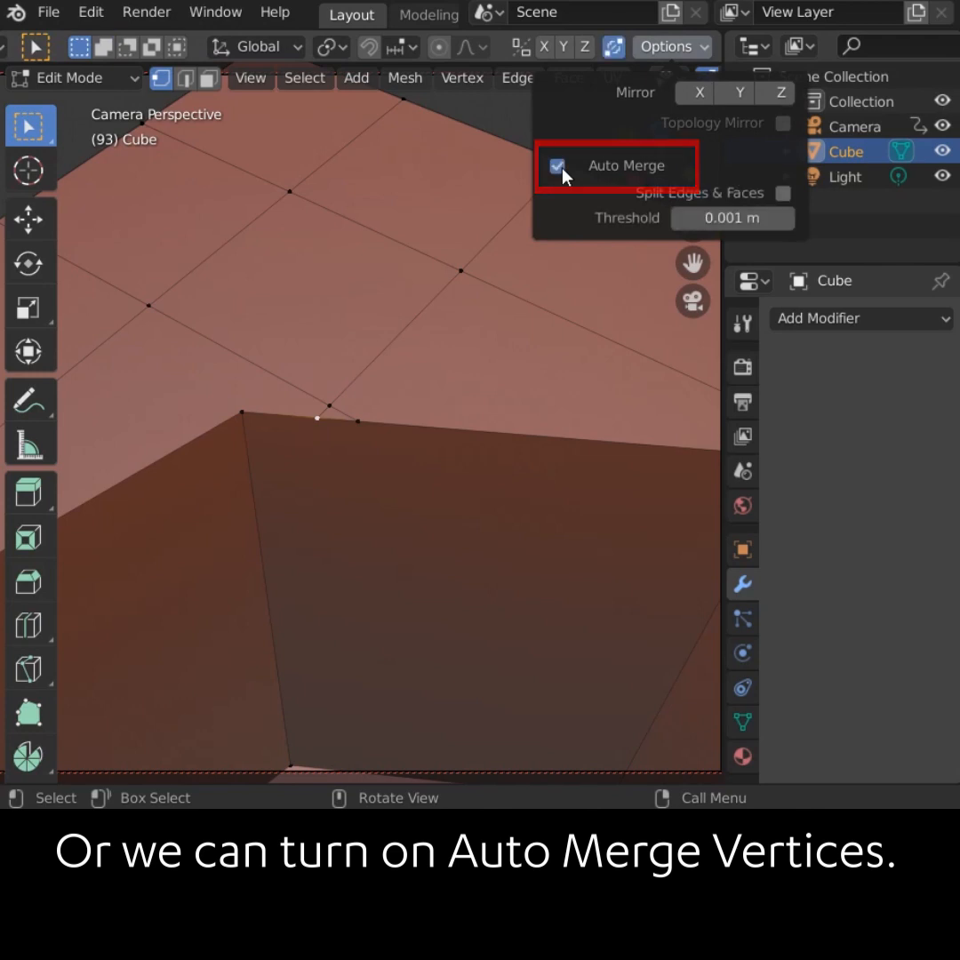
key(g)
key(g)
click(270, 456)
click(279, 461)
key(g)
right_click(327, 429)
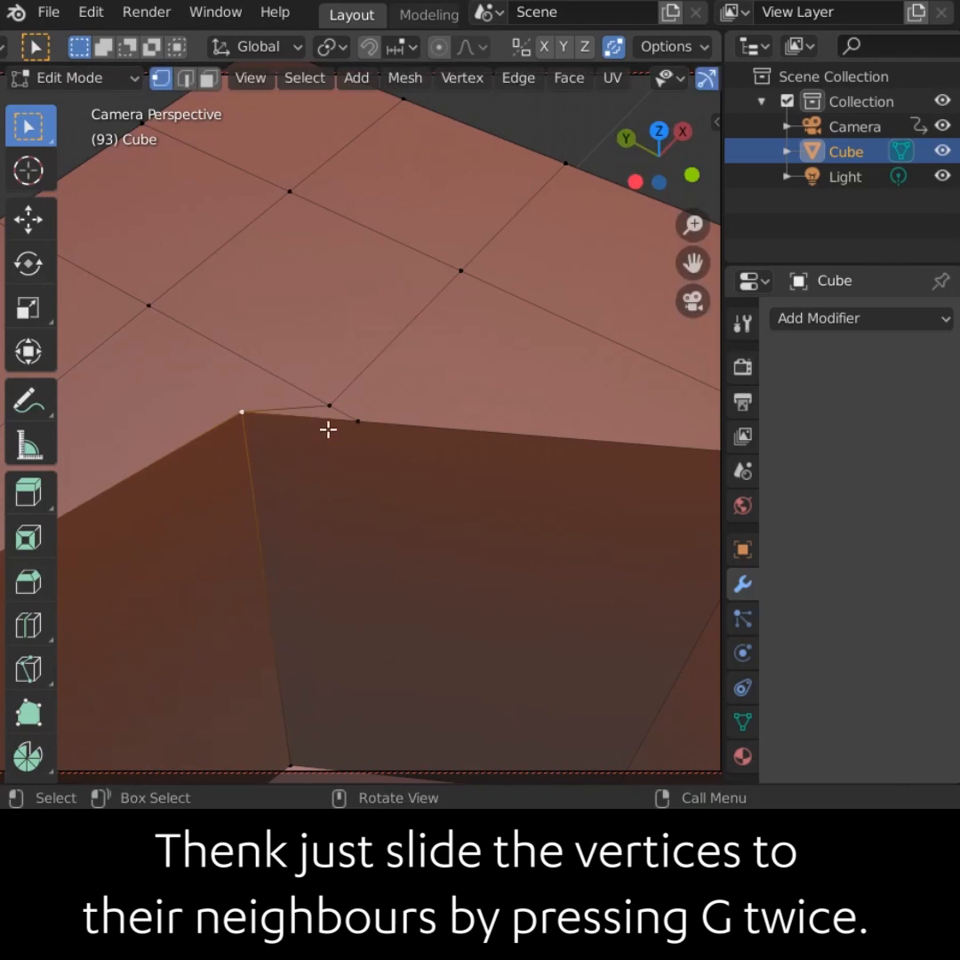
Slide the other two stray vertices beside this corner onto the same corner vertex
key(g)
key(g)
click(364, 425)
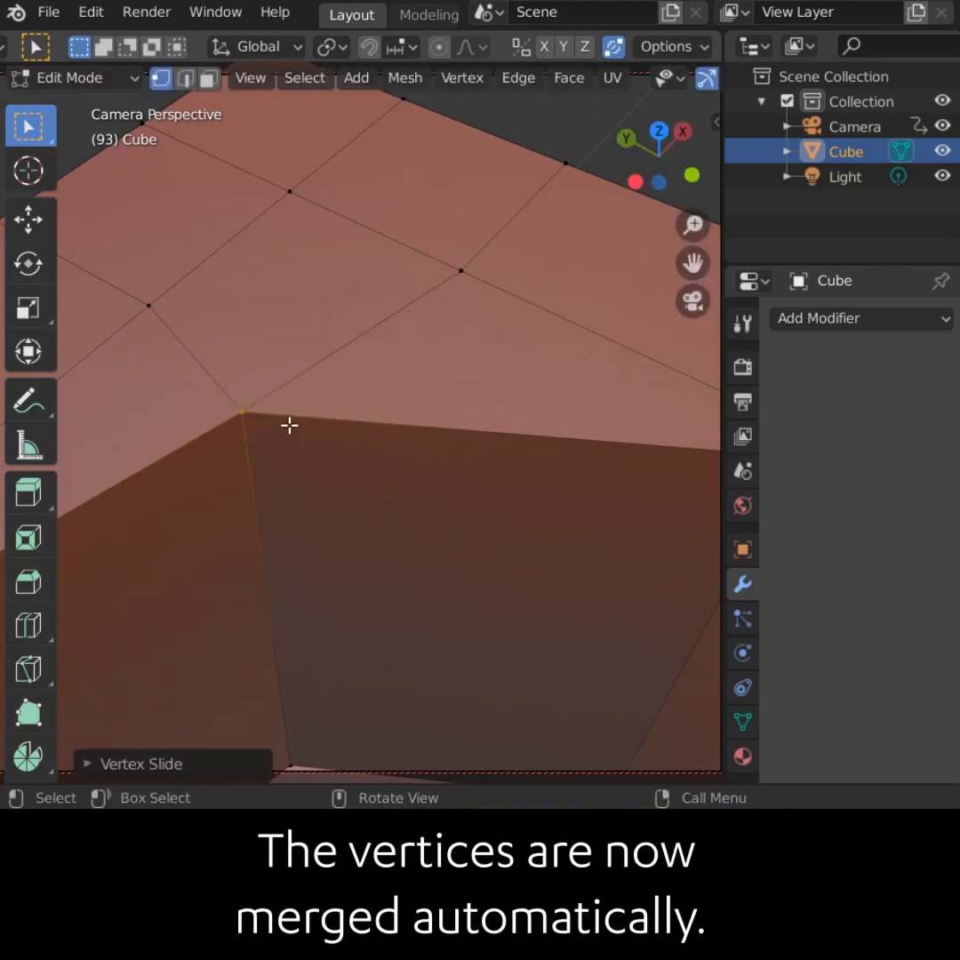
key(g)
right_click(379, 380)
Slide the stray vertices beside the next corners of the hole's rim onto their neighbouring corner vertices
middle_drag(380, 380, 453, 378)
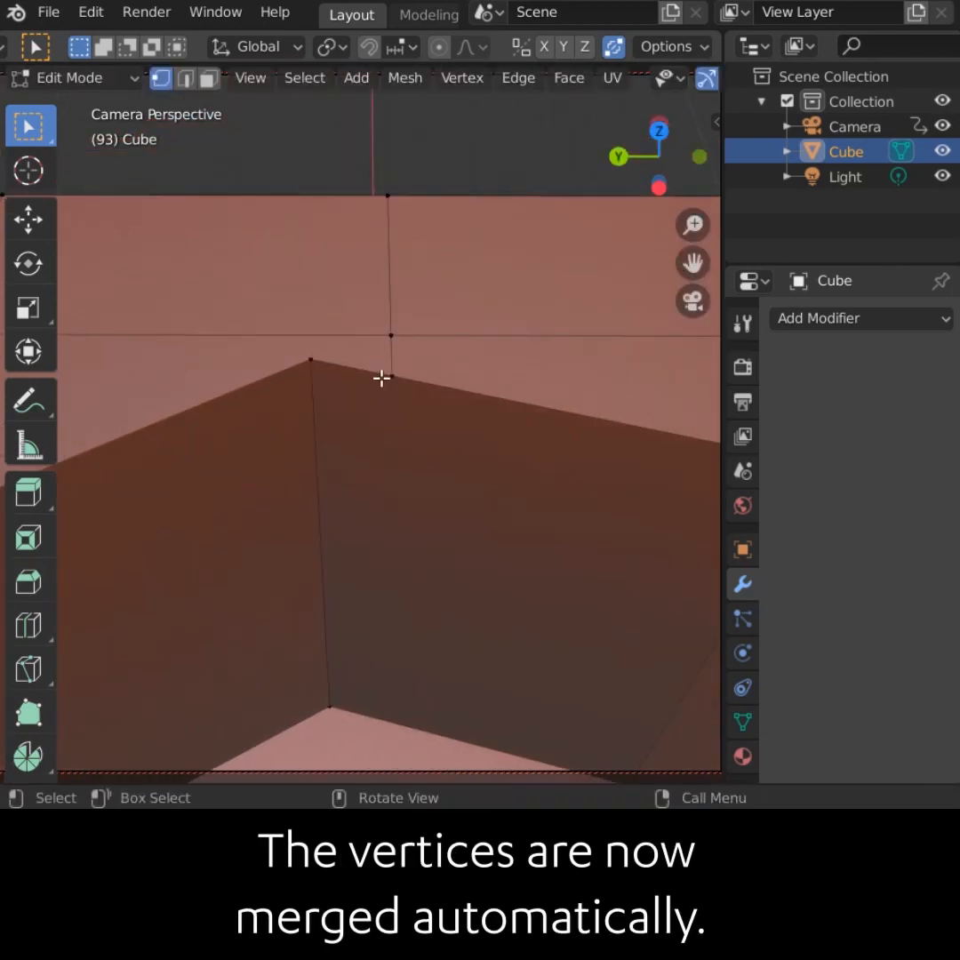
click(392, 337)
key(g)
key(g)
click(380, 354)
alt+drag(380, 353, 488, 398)
click(513, 364)
key(g)
key(g)
click(517, 363)
Continue around the rim, sliding the stray rim vertex and the nearby grid vertex onto the adjacent hole corner
alt+drag(542, 370, 644, 398)
click(325, 372)
key(g)
key(g)
click(248, 381)
click(311, 343)
key(g)
key(g)
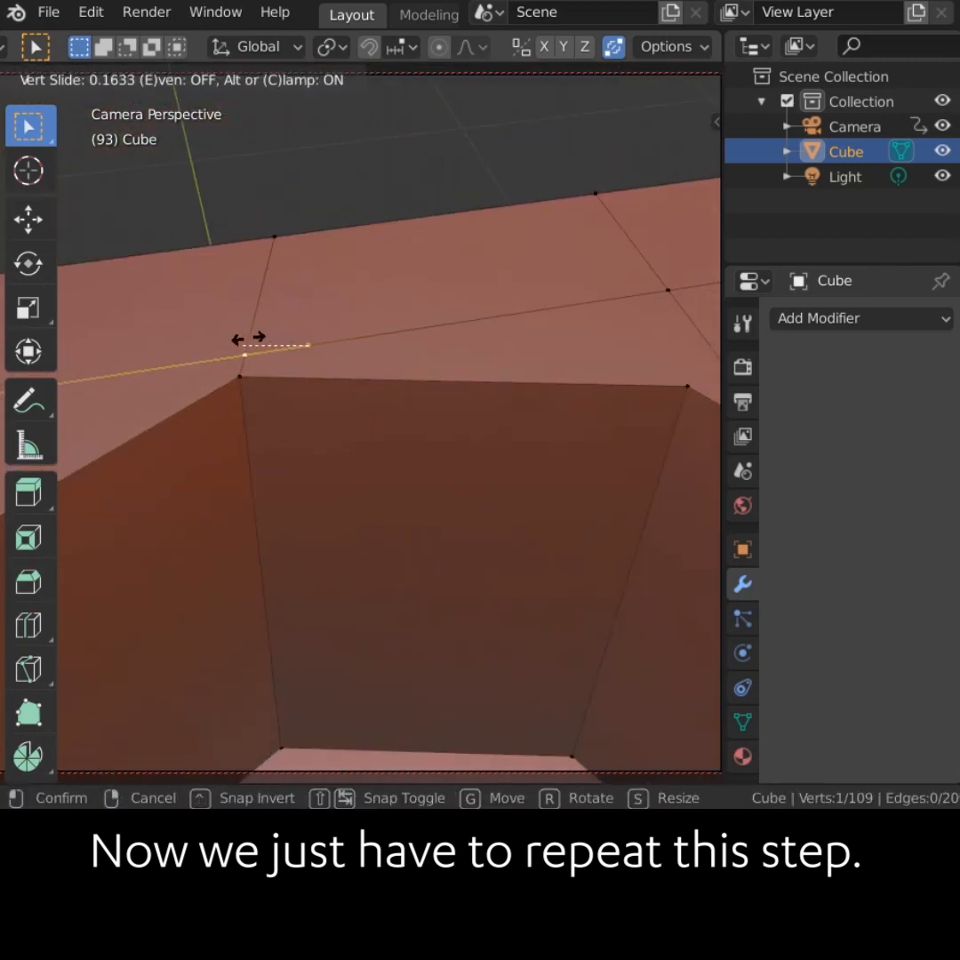
alt+drag(258, 339, 475, 345)
Slide the last stray vertices onto the hole's corner vertices to finish cleaning up the rim
key(g)
key(g)
click(457, 333)
key(g)
key(g)
click(382, 318)
middle_drag(382, 319, 453, 315)
click(380, 279)
Grow the selection from the hole's floor face to its walls, and inset these faces in place with zero thickness
middle_drag(368, 374, 434, 302)
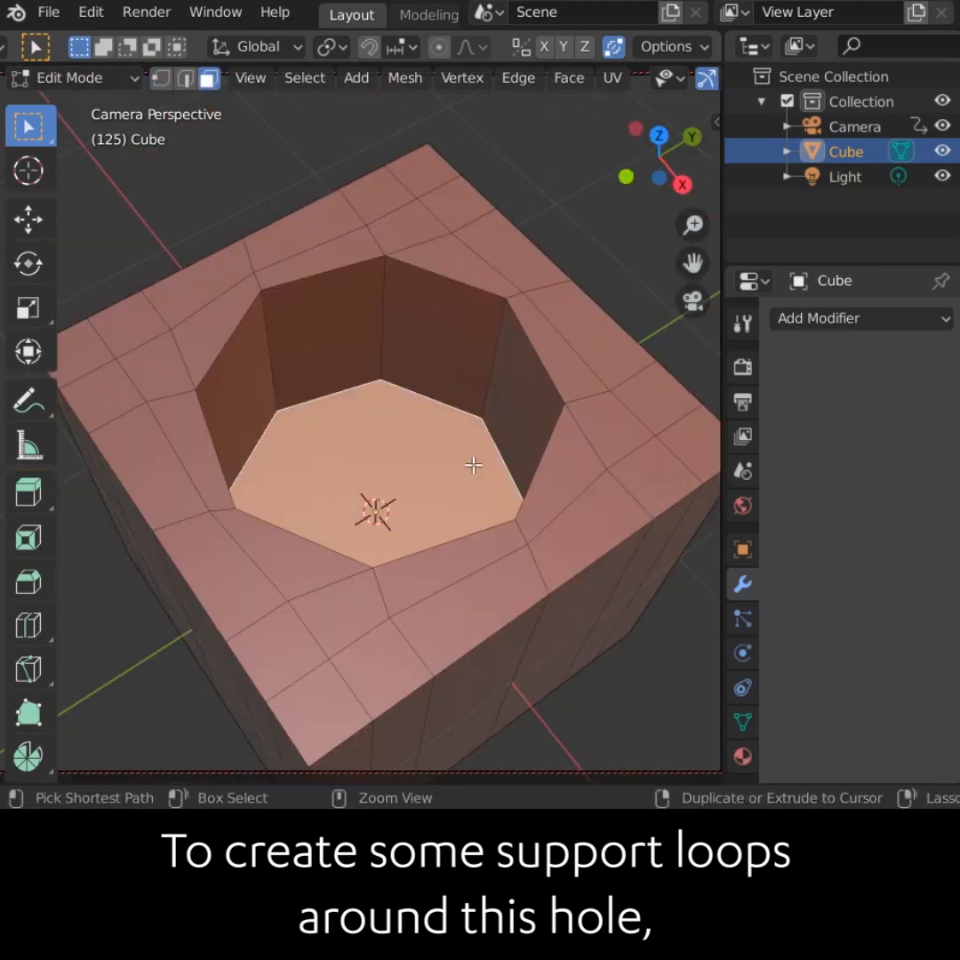
key(ctrl+KP_Add)
ctrl+middle_drag(421, 439, 461, 425)
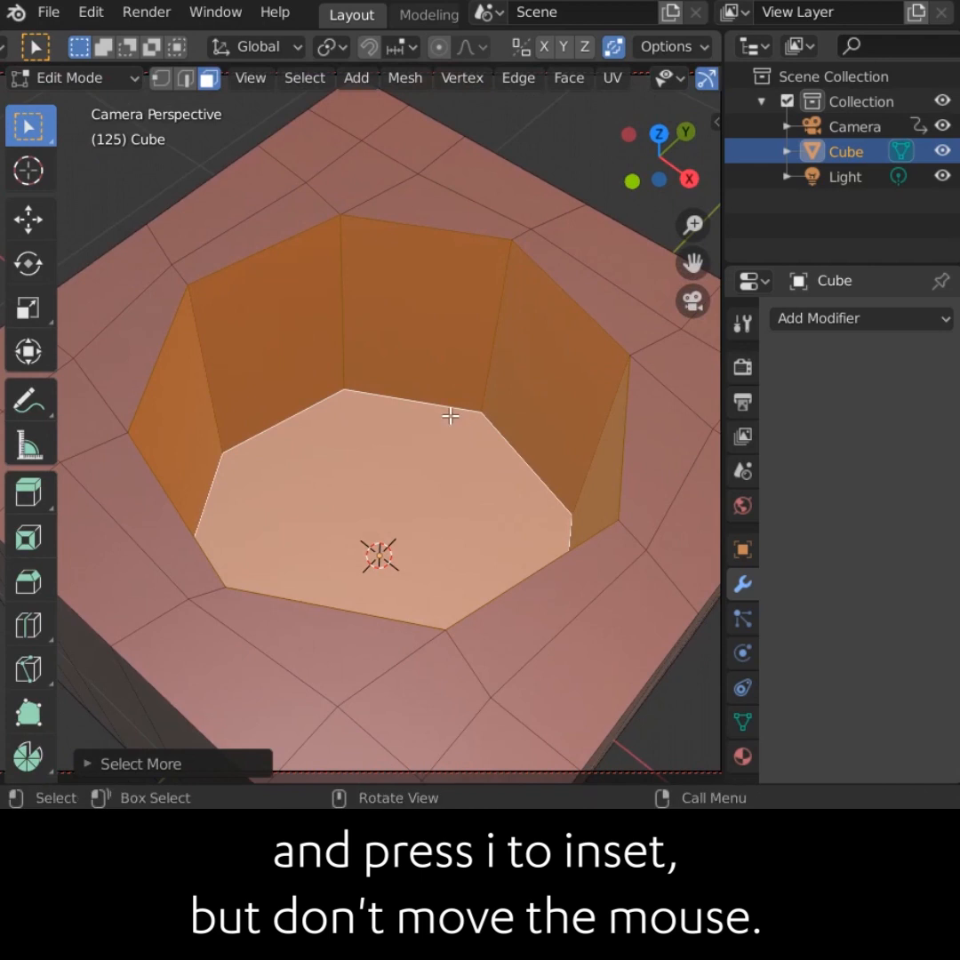
key(i)
click(449, 416)
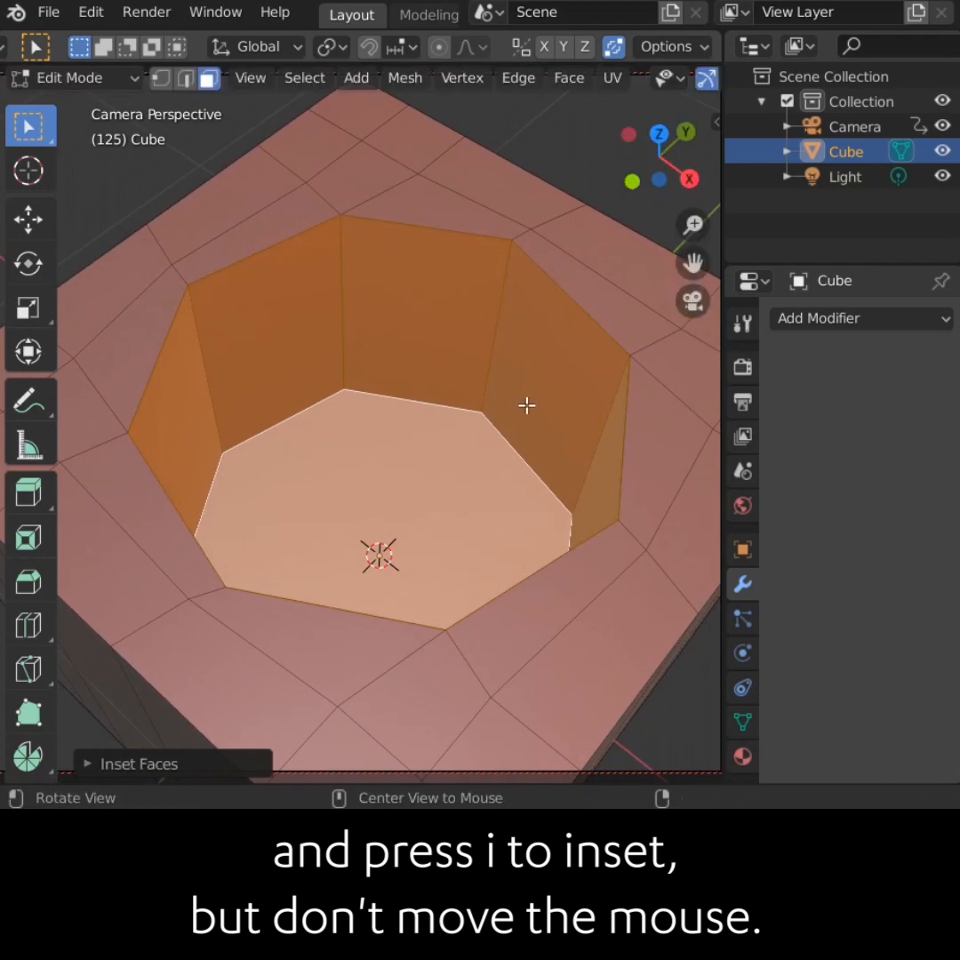
Move the inset hole faces slightly inward with Shrink/Fatten, and add an edge loop inside the hole close to its rim
key(alt+s)
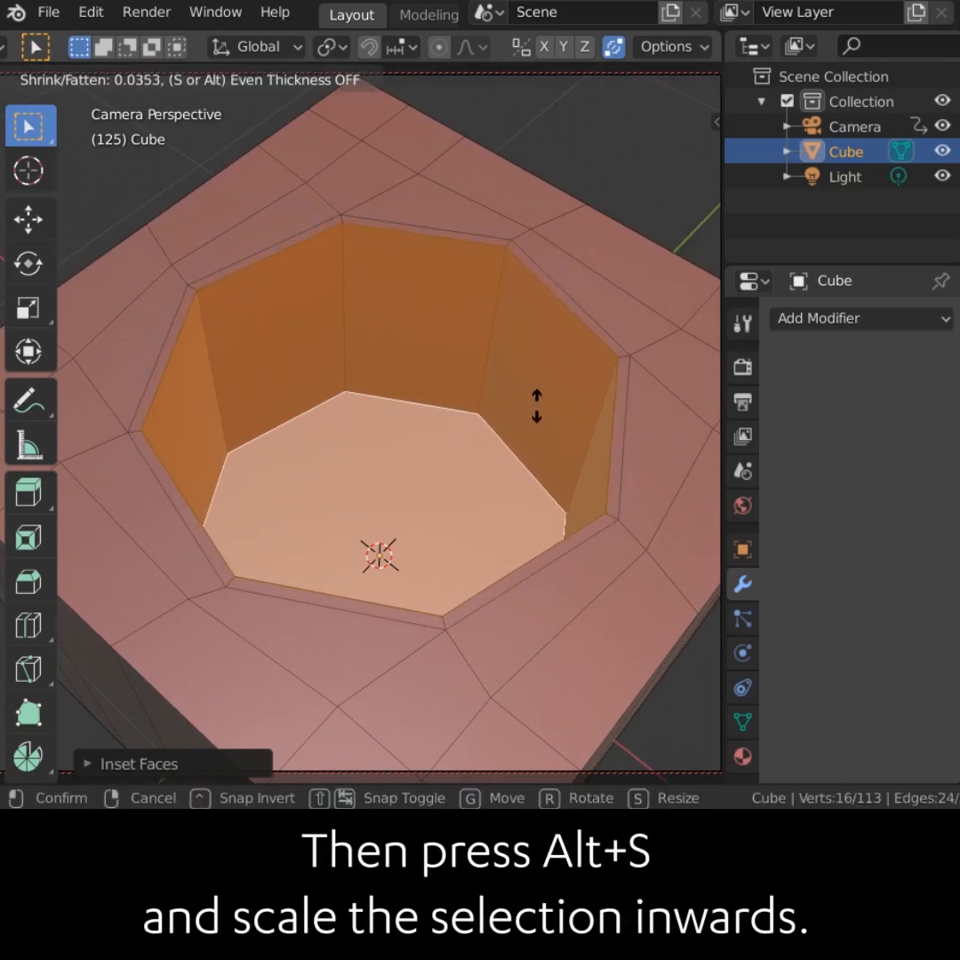
click(545, 410)
key(ctrl+r)
click(485, 306)
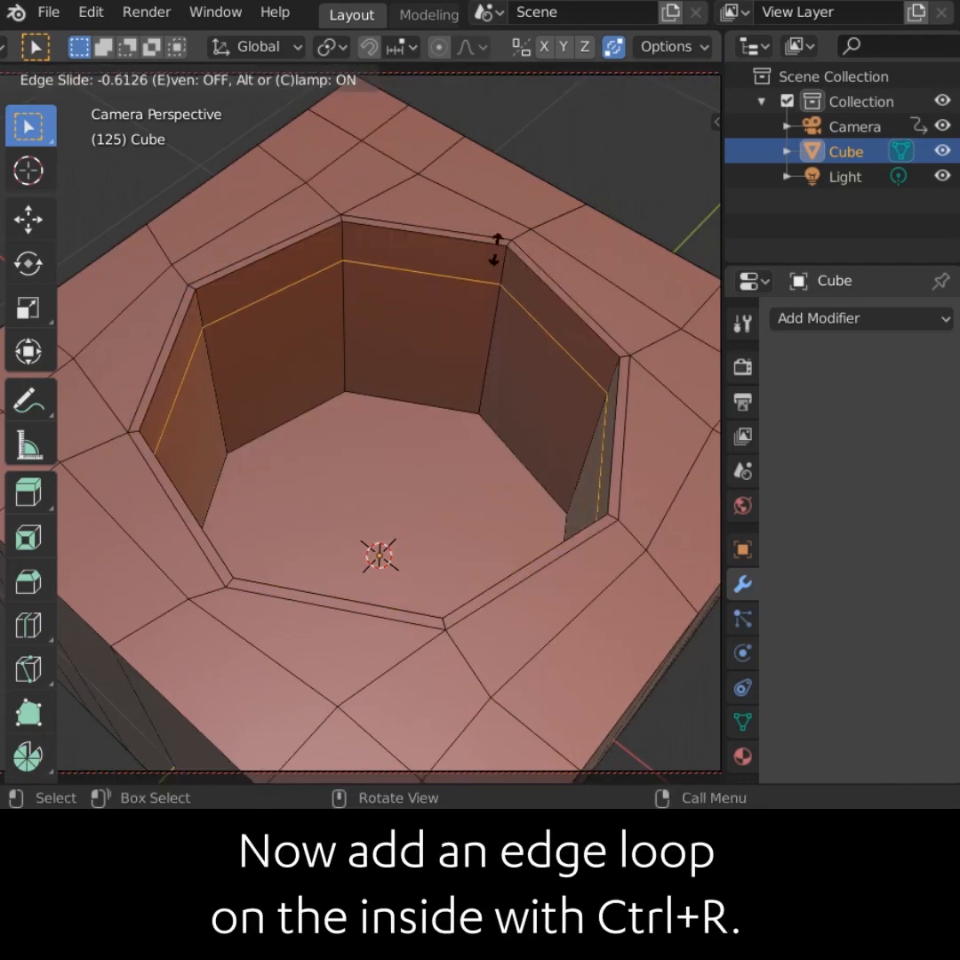
click(505, 224)
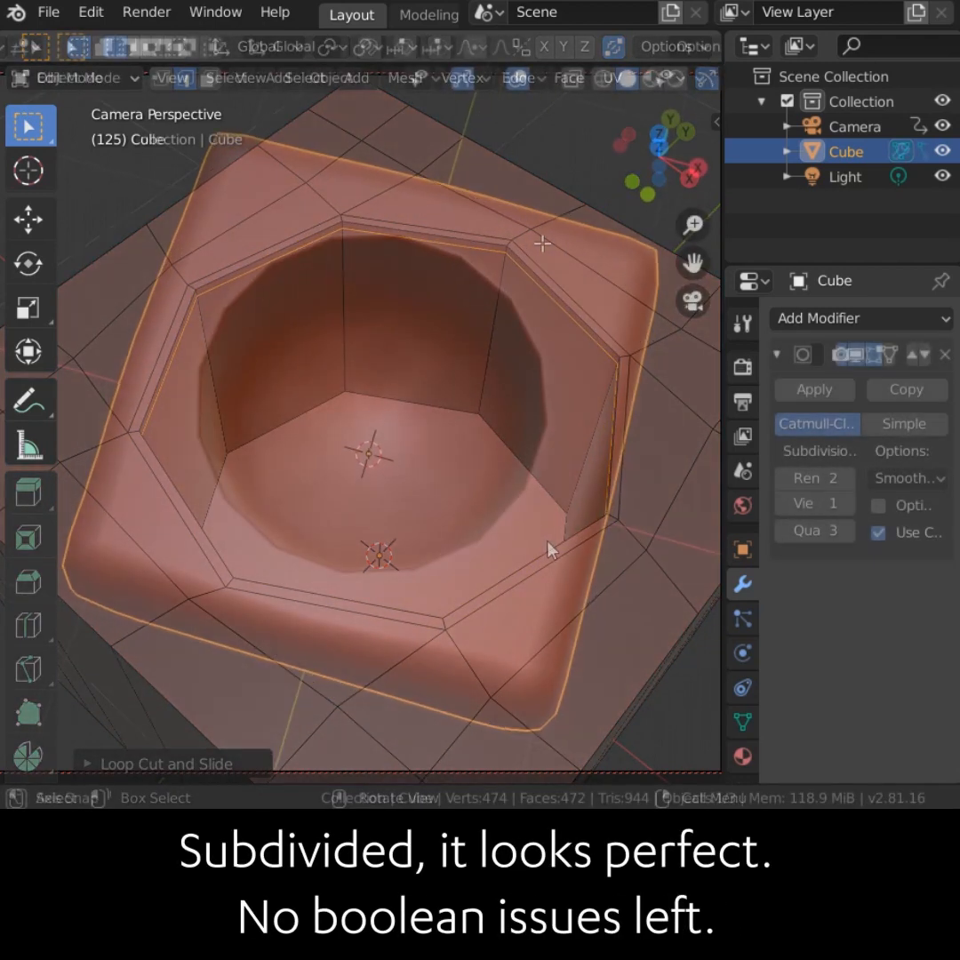
Set the Subdivision modifier's viewport level to 2 and inspect the smoothed hole from several angles
middle_drag(551, 548, 516, 436)
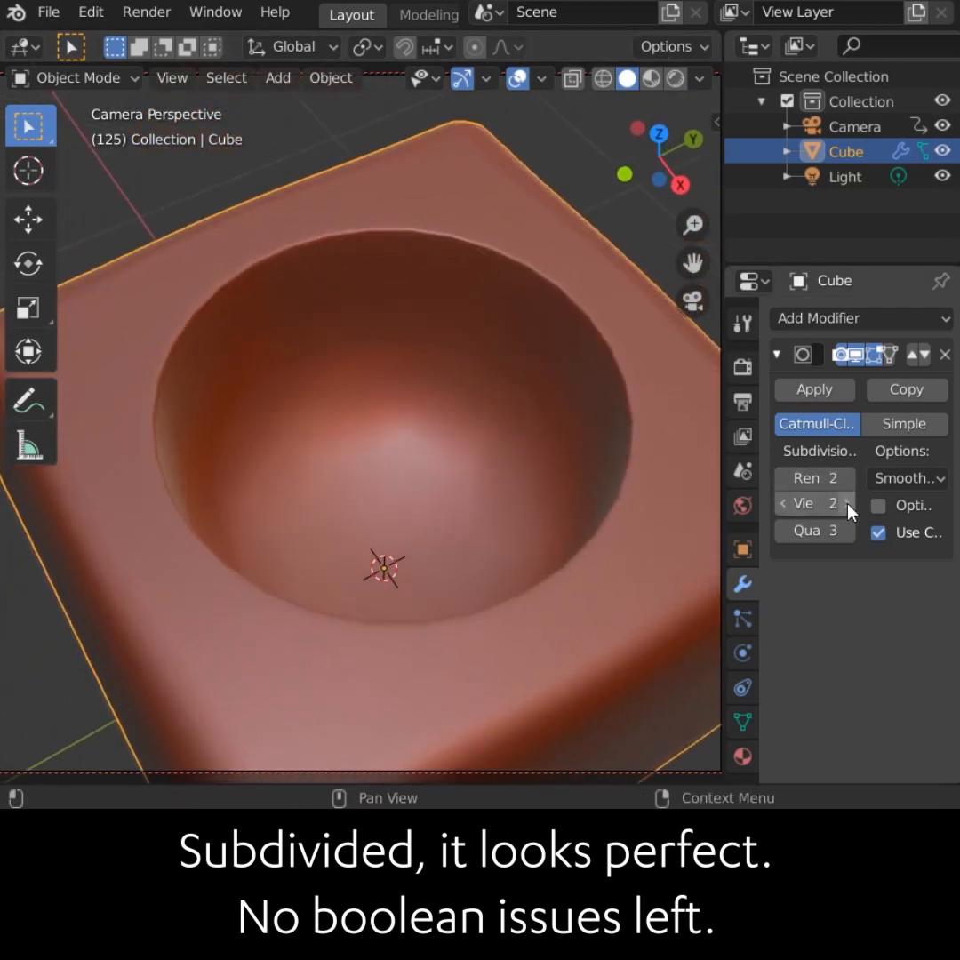
click(846, 504)
middle_drag(551, 514, 459, 505)
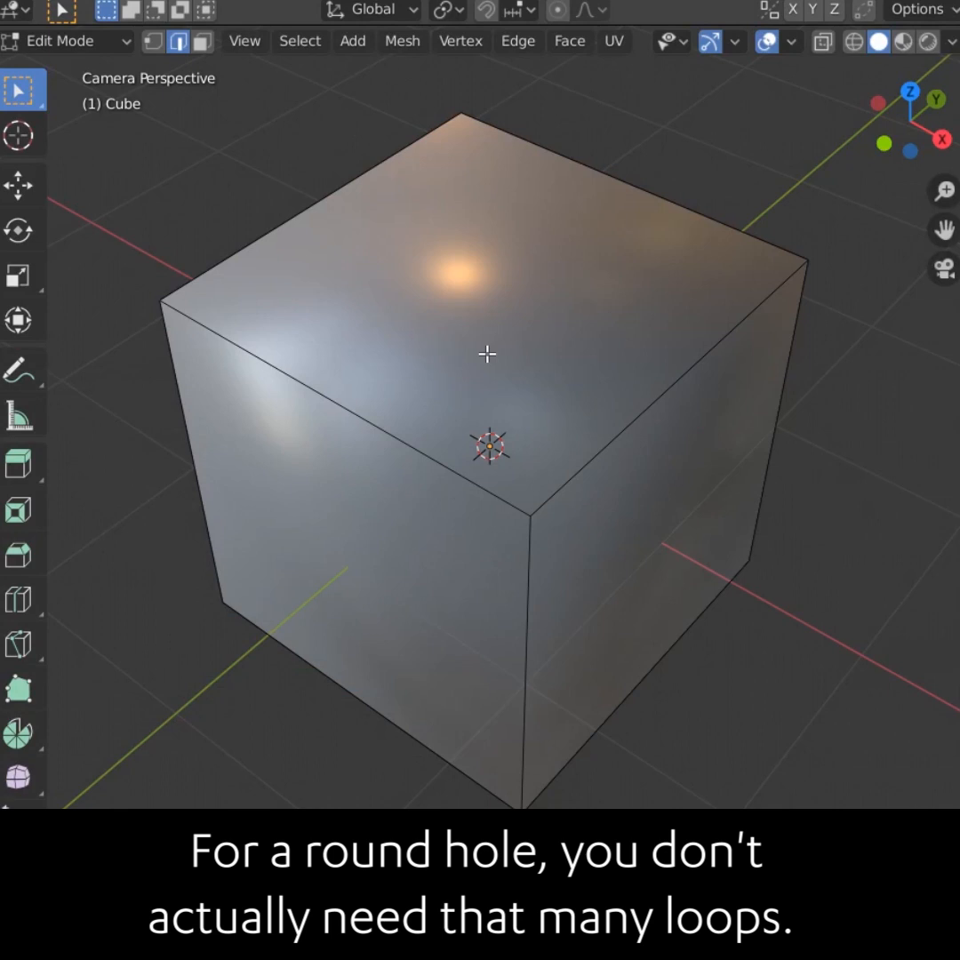
Add three evenly spaced edge loops to the plain cube in each of the two horizontal directions
scroll(366, 424, up, 2)
click(367, 424)
right_click(368, 425)
key(ctrl+r)
key(KP_3)
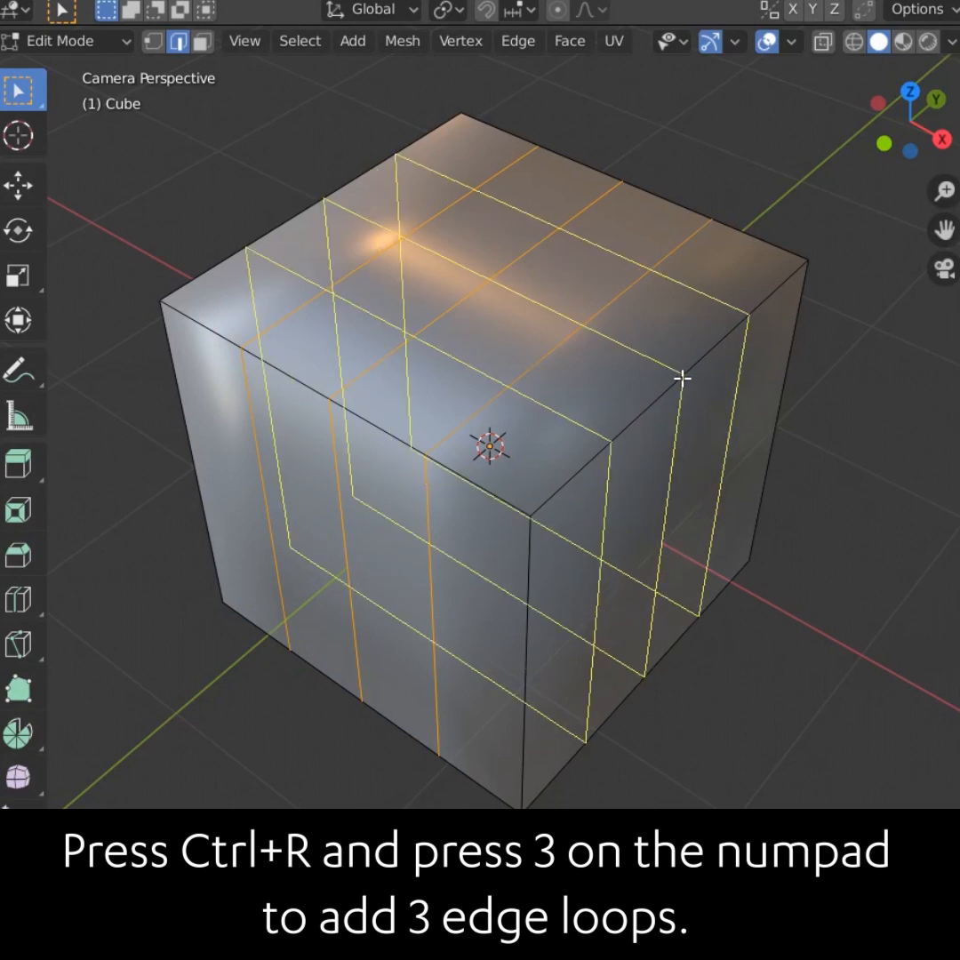
click(681, 379)
right_click(681, 379)
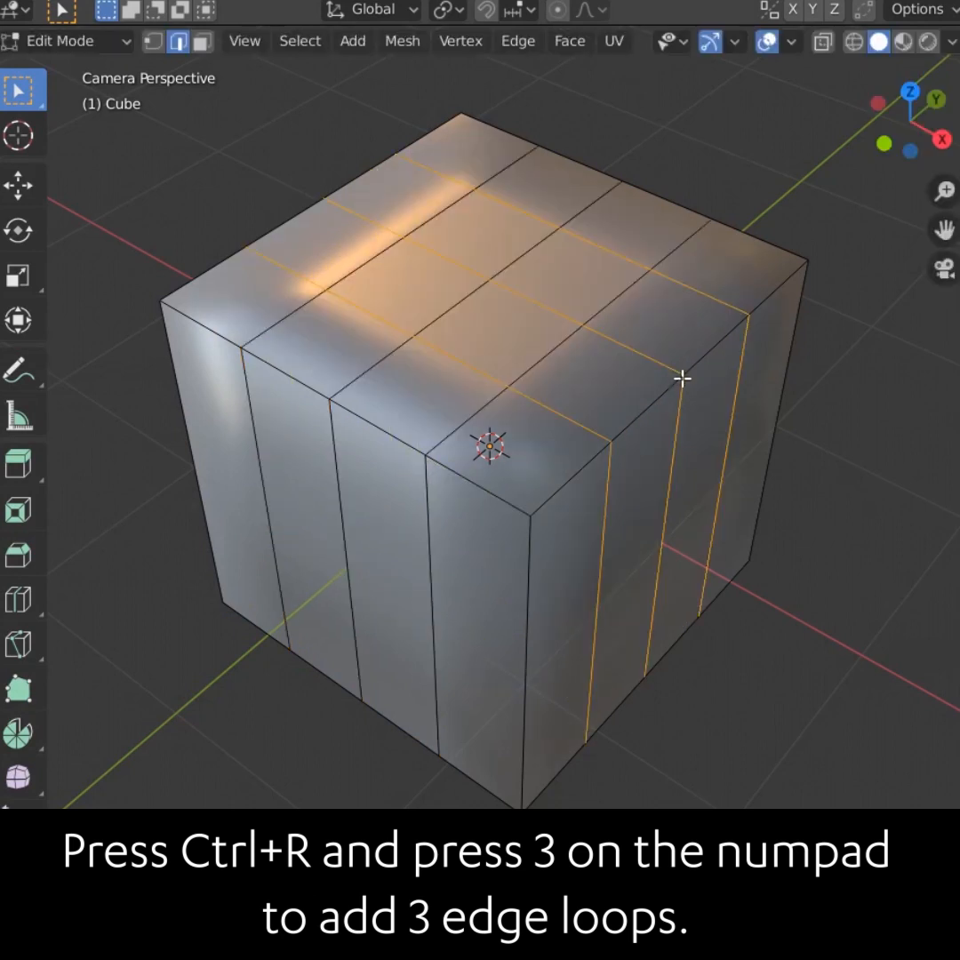
Select the four middle faces on the cube's upper side and inset them together
key(3)
click(491, 327)
shift+click(538, 283)
shift+click(469, 238)
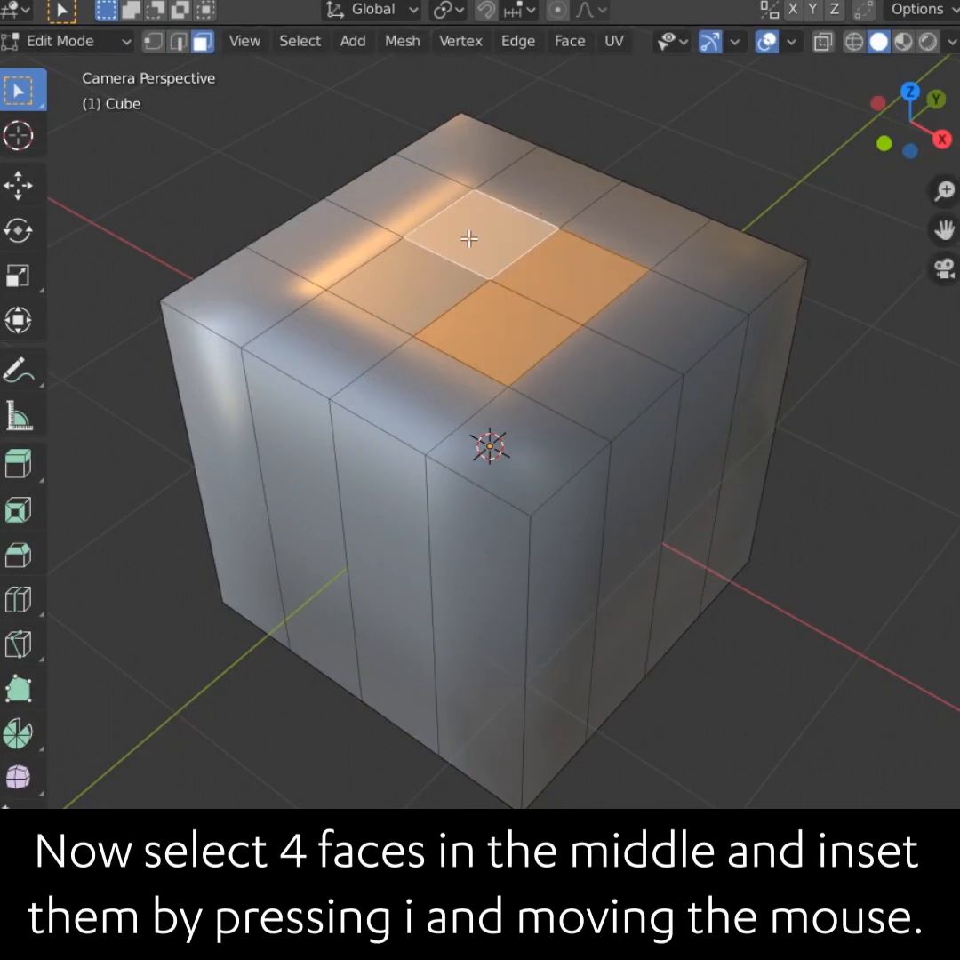
shift+click(431, 270)
key(space)
key(i)
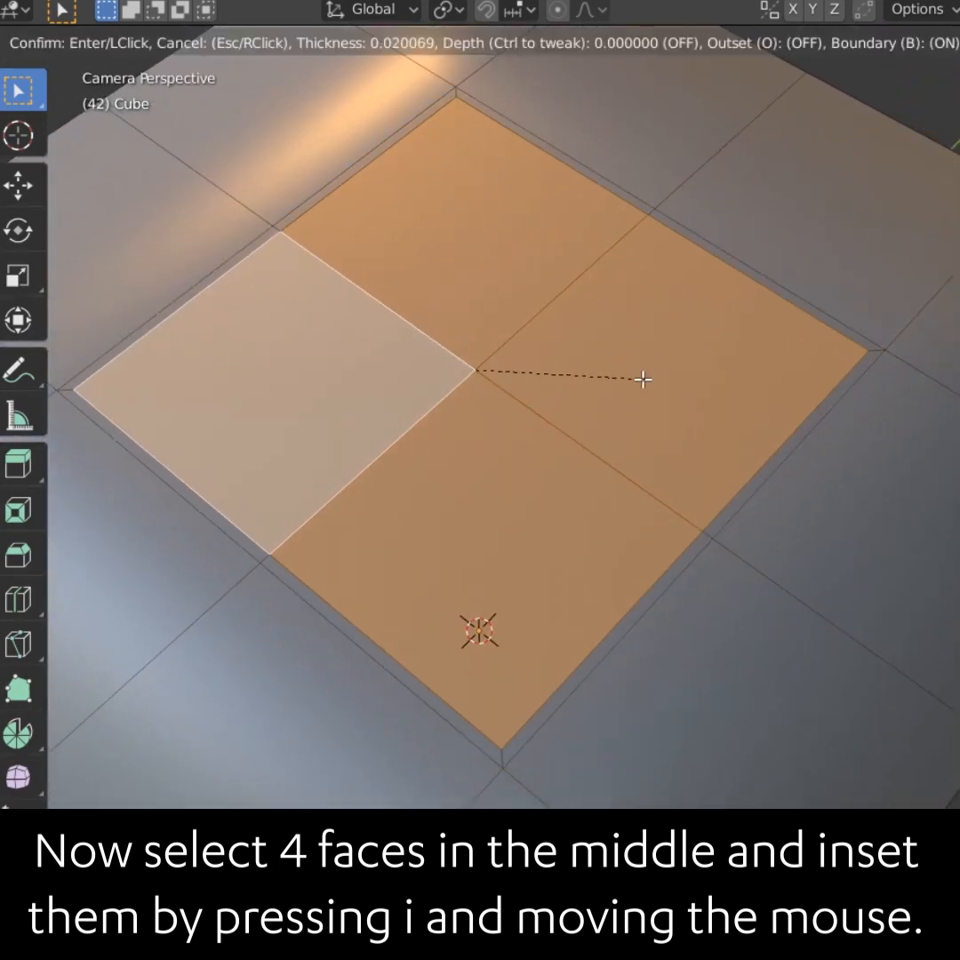
click(495, 380)
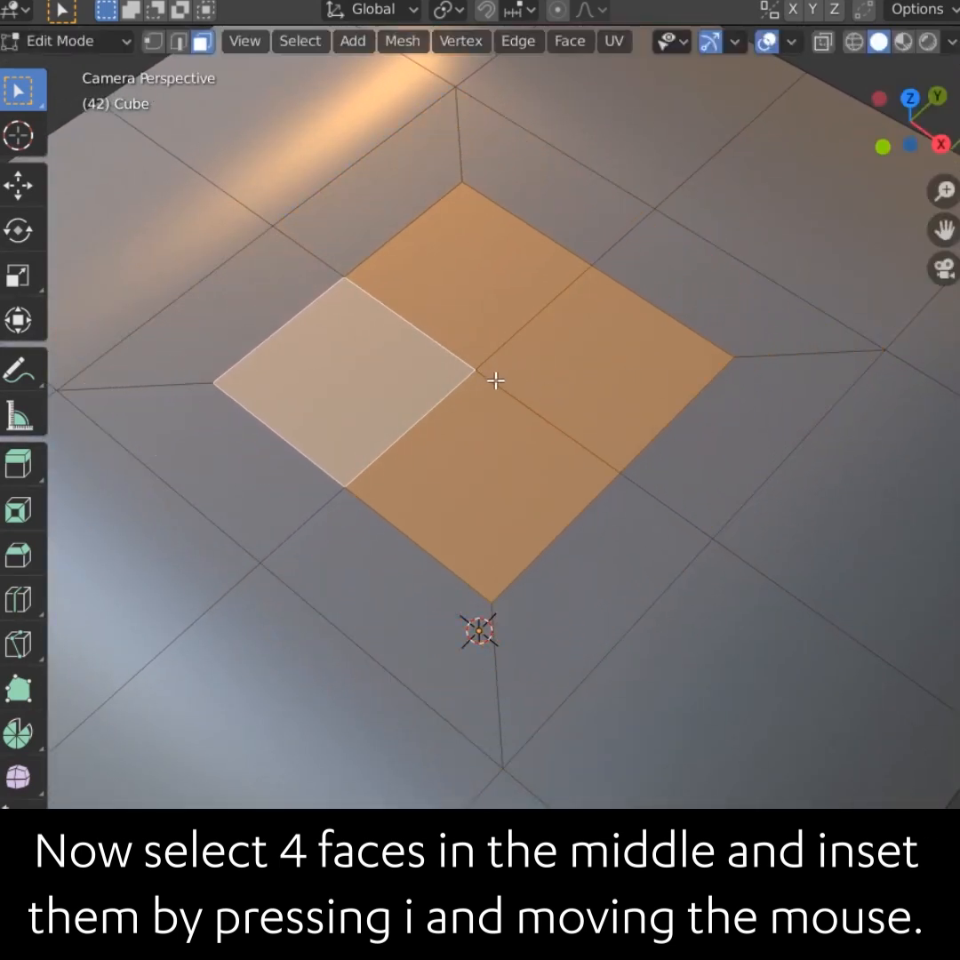
Round the four selected faces with LoopTools Circle and inset them slightly
right_click(441, 351)
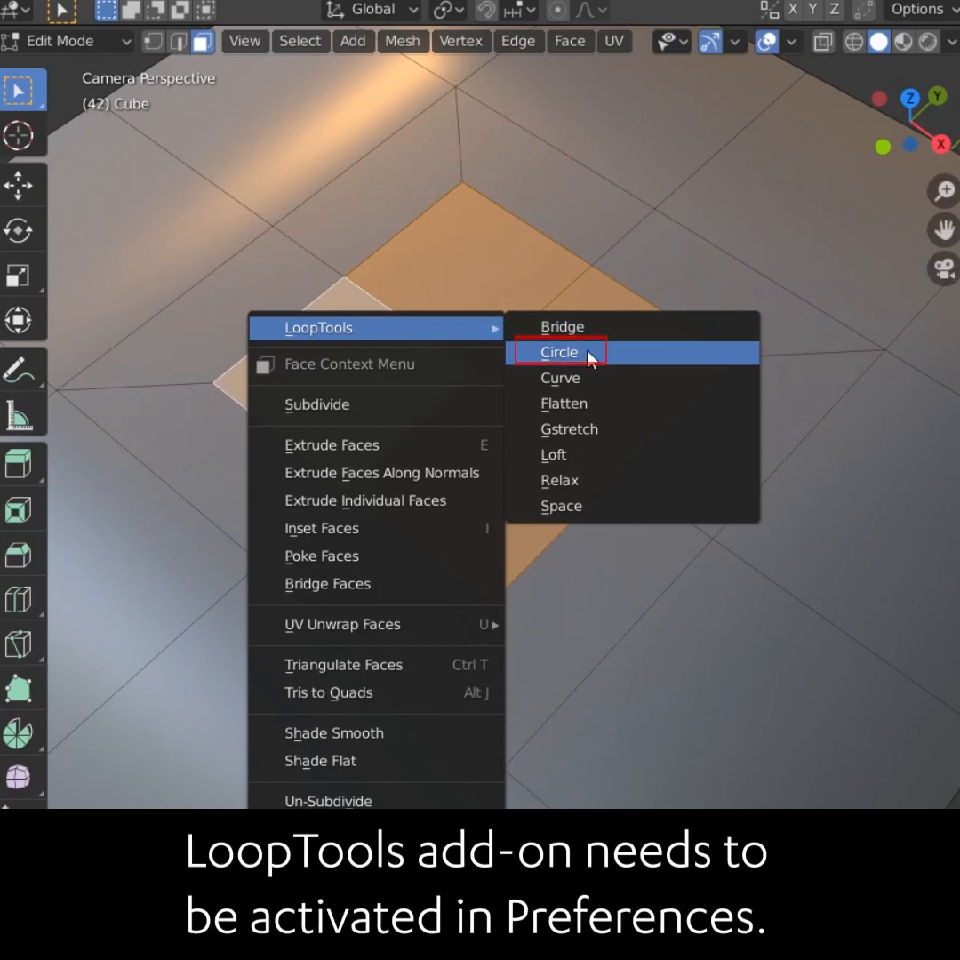
click(559, 353)
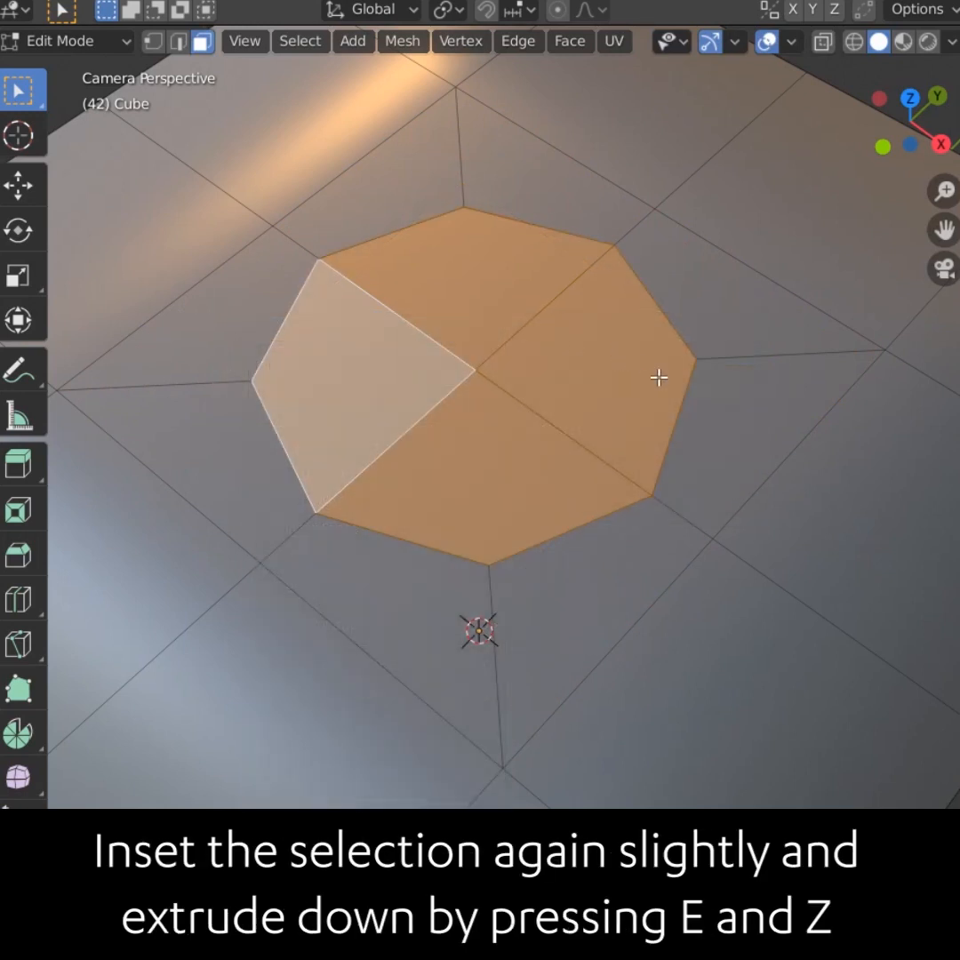
key(i)
click(642, 375)
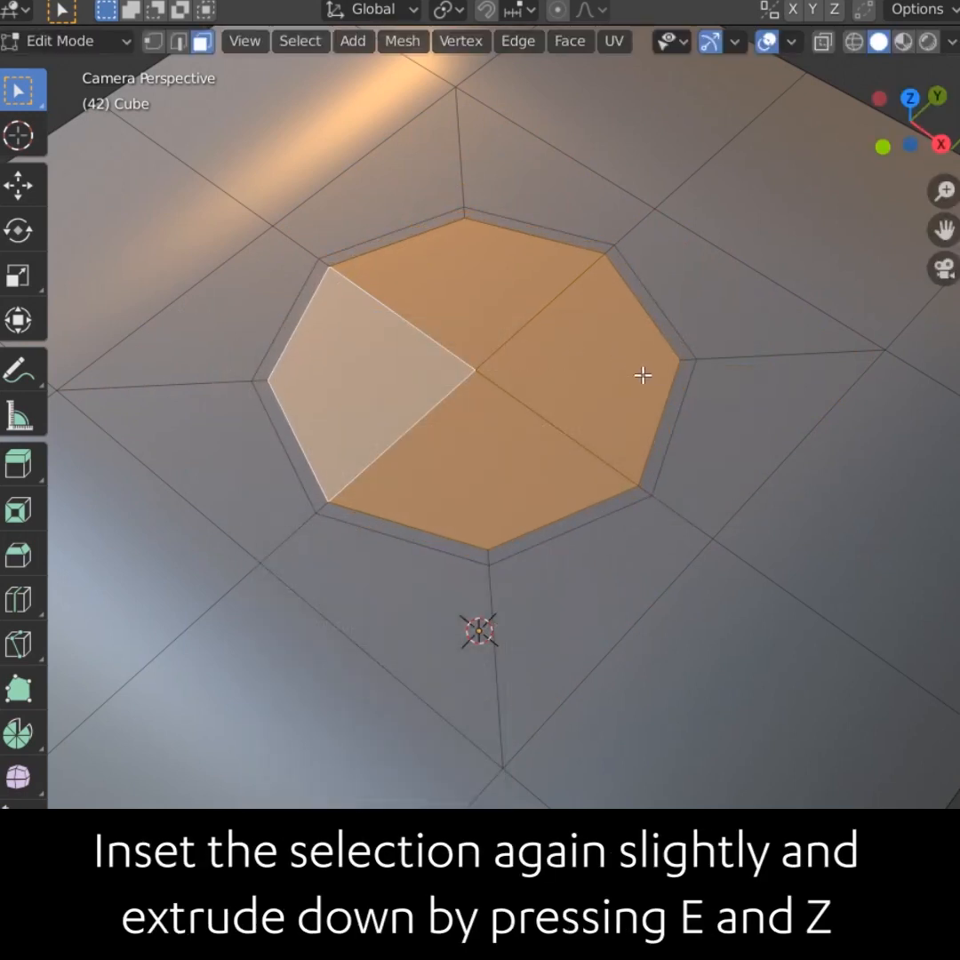
Extrude the round faces slightly down along Z as a support loop, and extrude them down again for the hole's depth
key(e)
key(z)
click(643, 388)
key(e)
key(z)
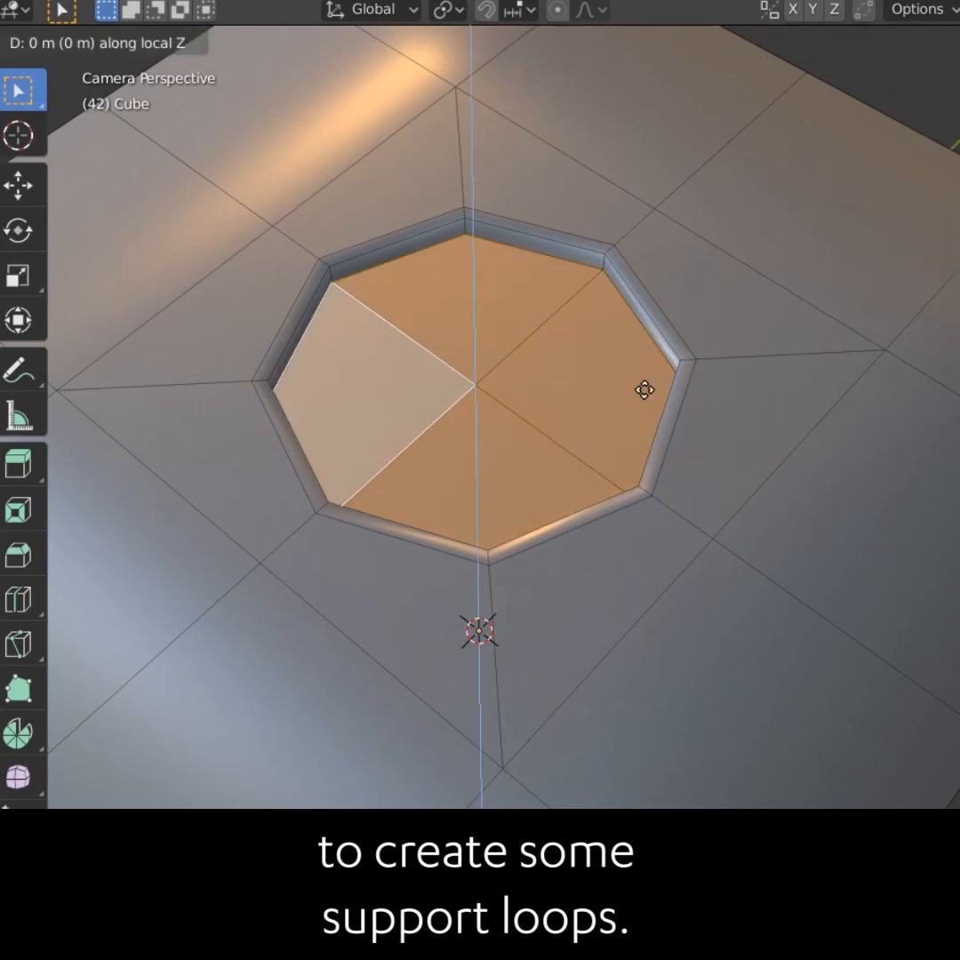
click(657, 463)
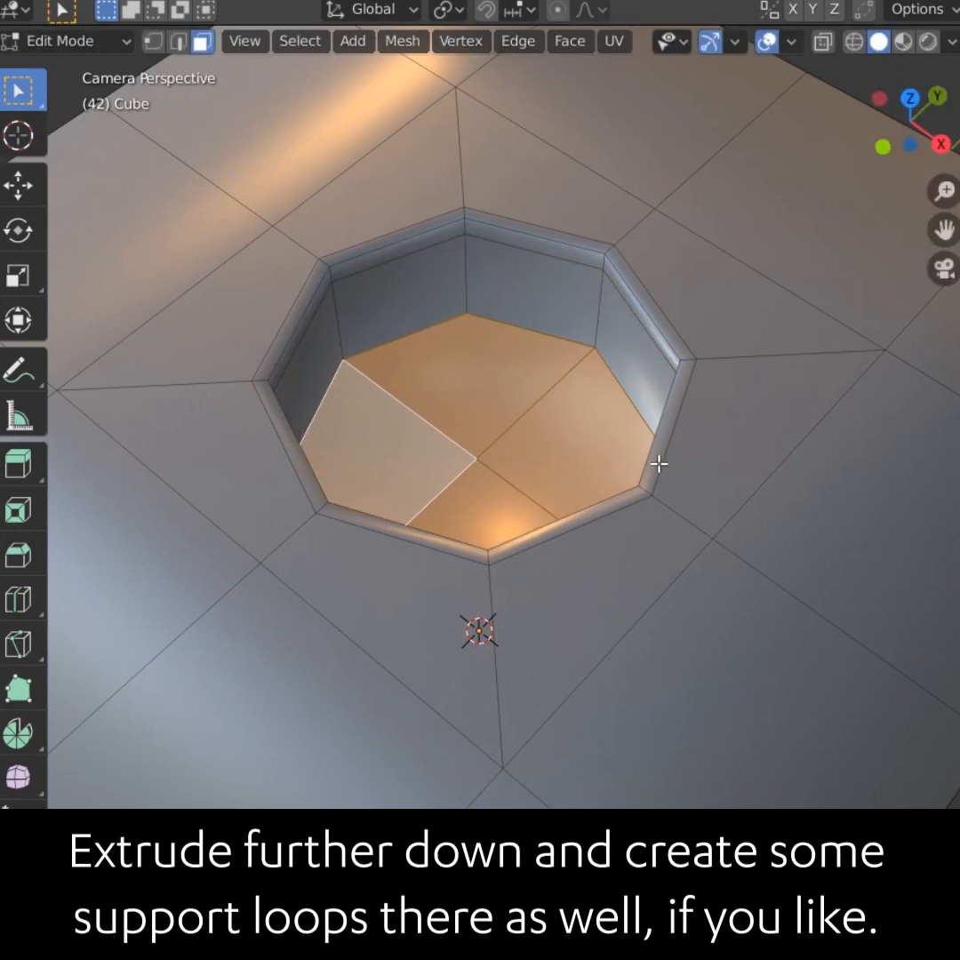
Extrude the hole's floor a little further down along Z and inset it slightly to form lower support loops
key(e)
key(z)
click(661, 471)
key(i)
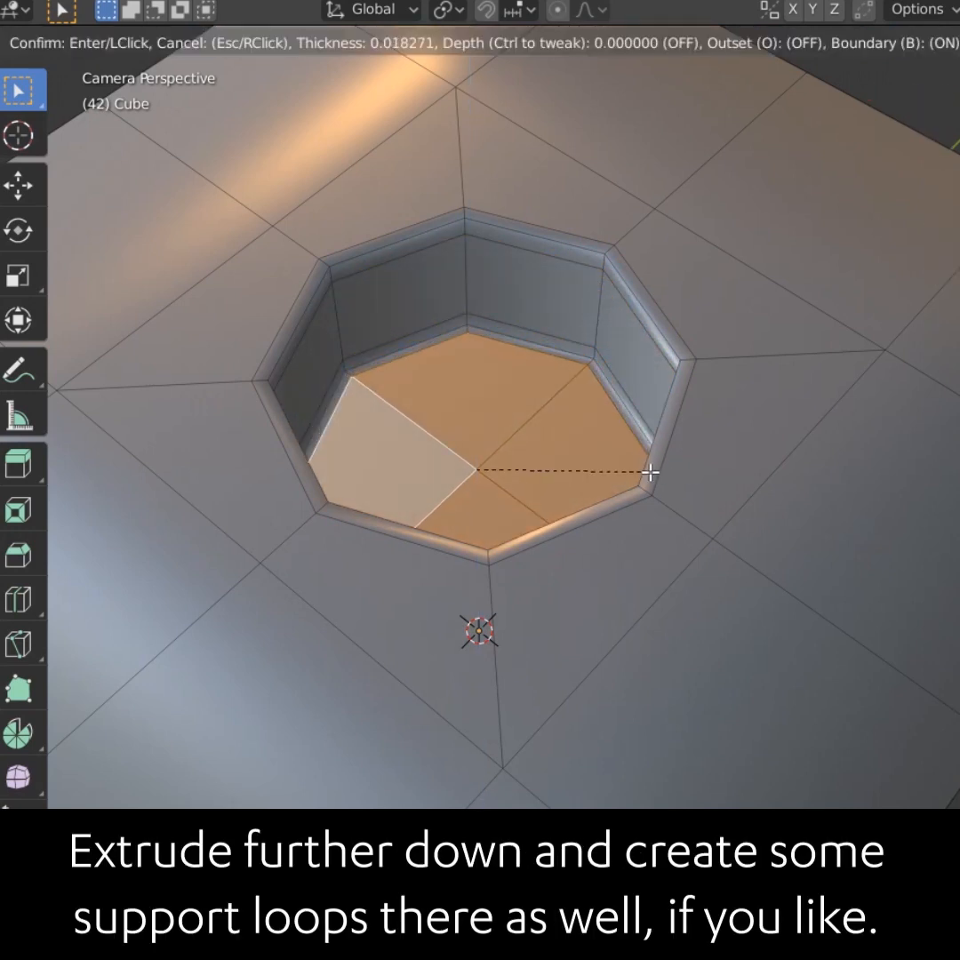
click(642, 471)
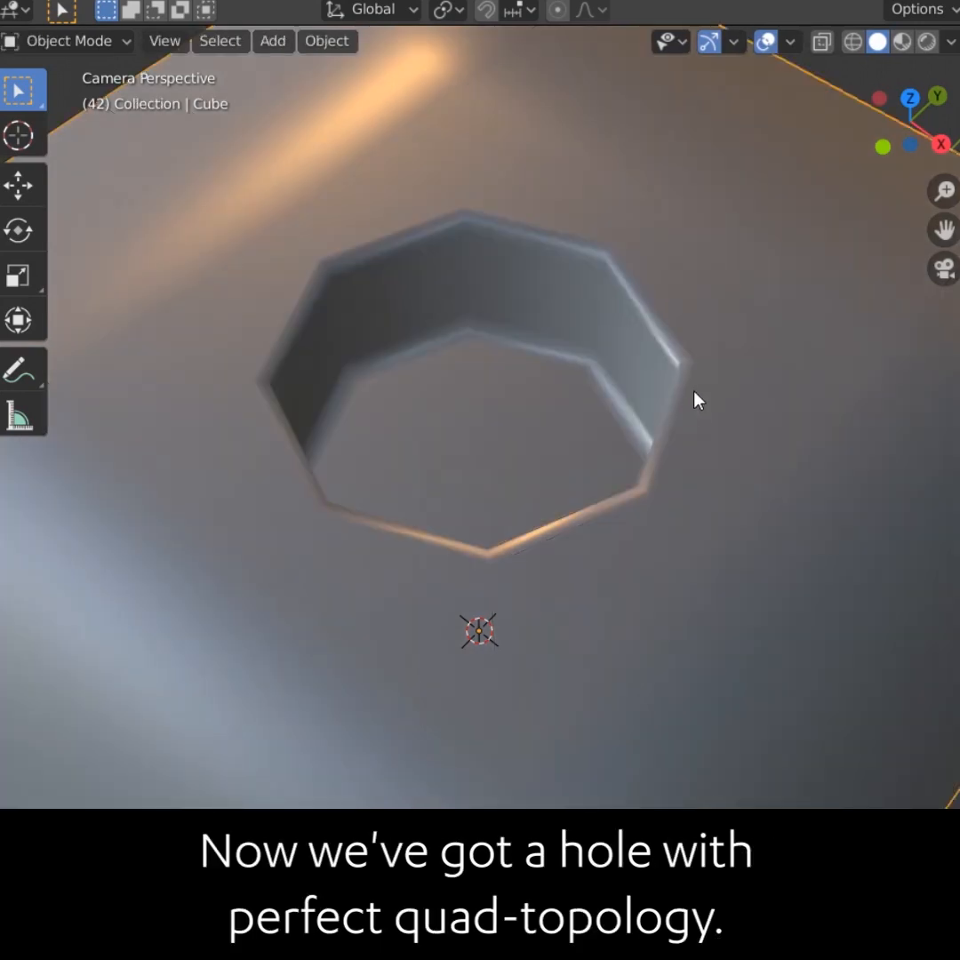
Add level 3 subdivision to the cube and enter Edit Mode
key(ctrl+3)
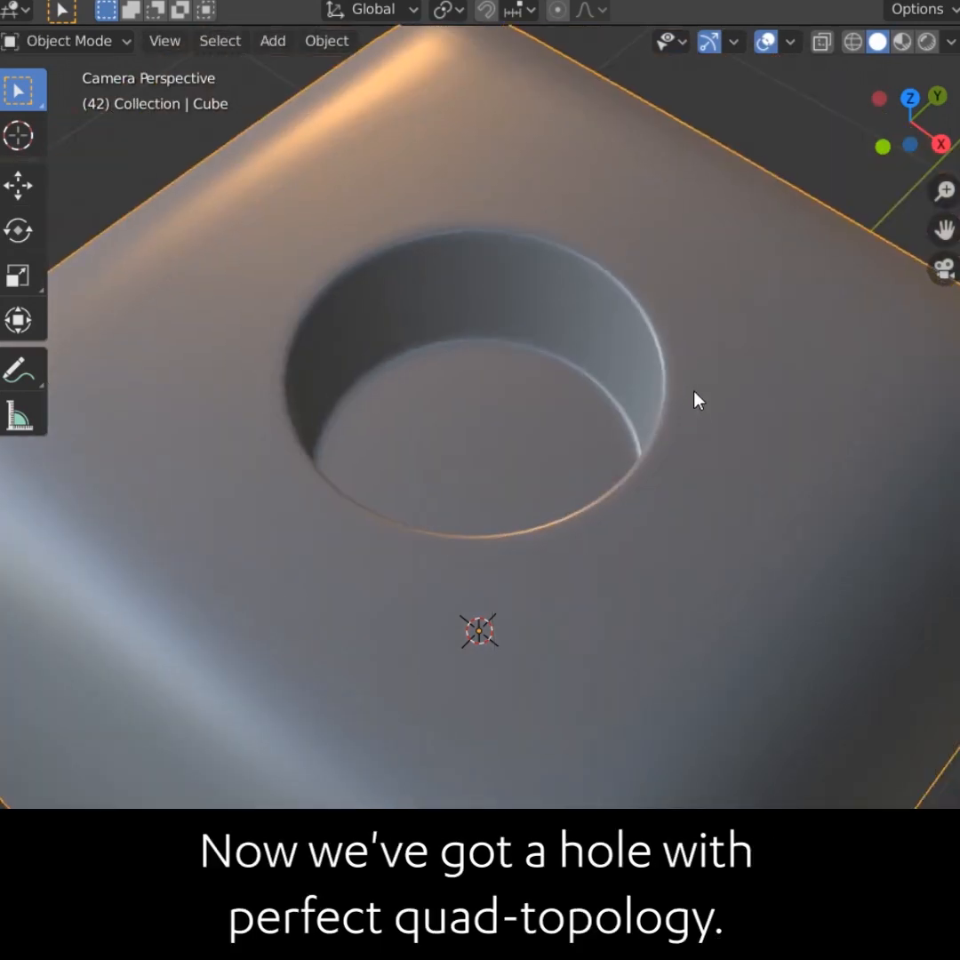
key(space)
key(Tab)
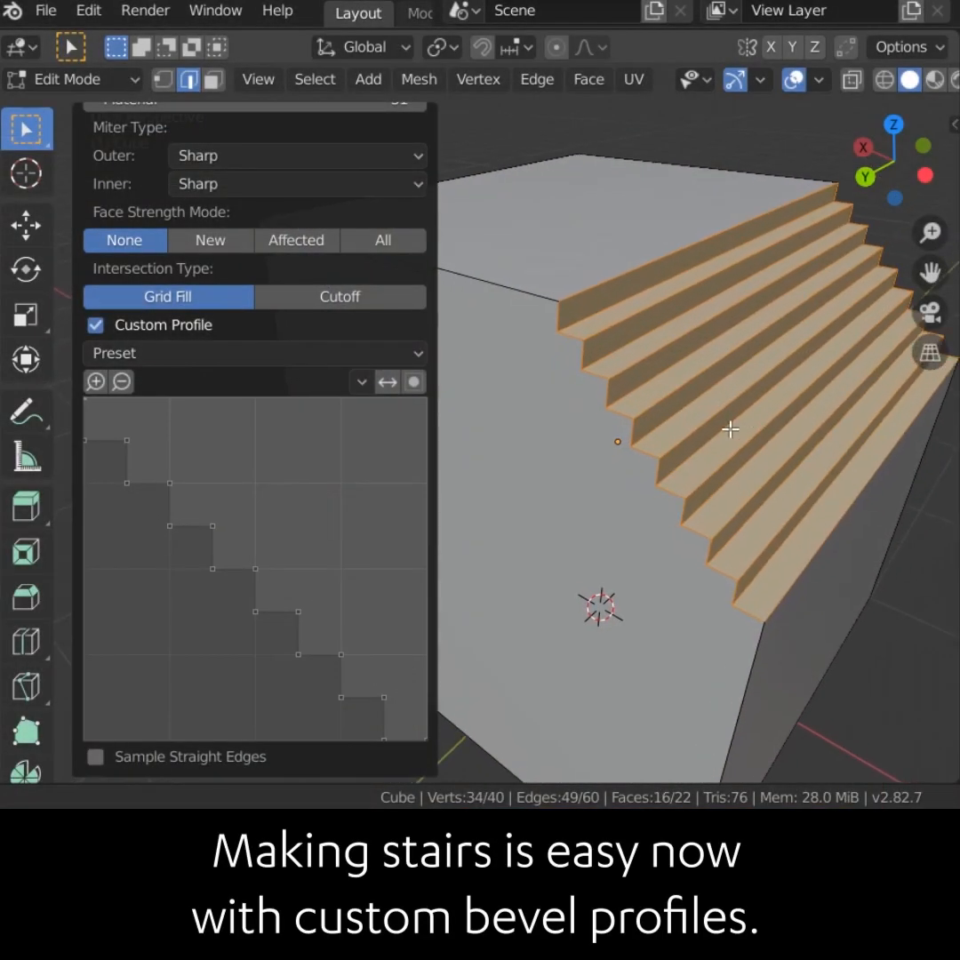
middle_drag(727, 421, 730, 426)
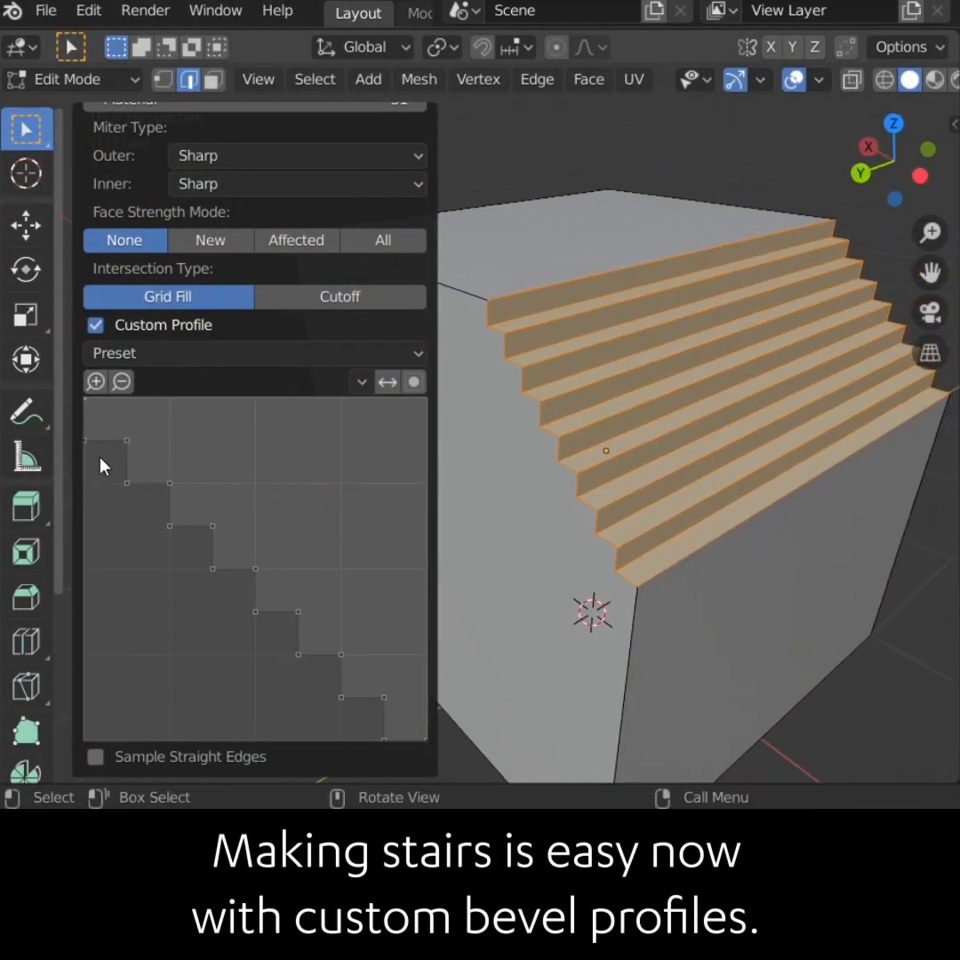
click(195, 359)
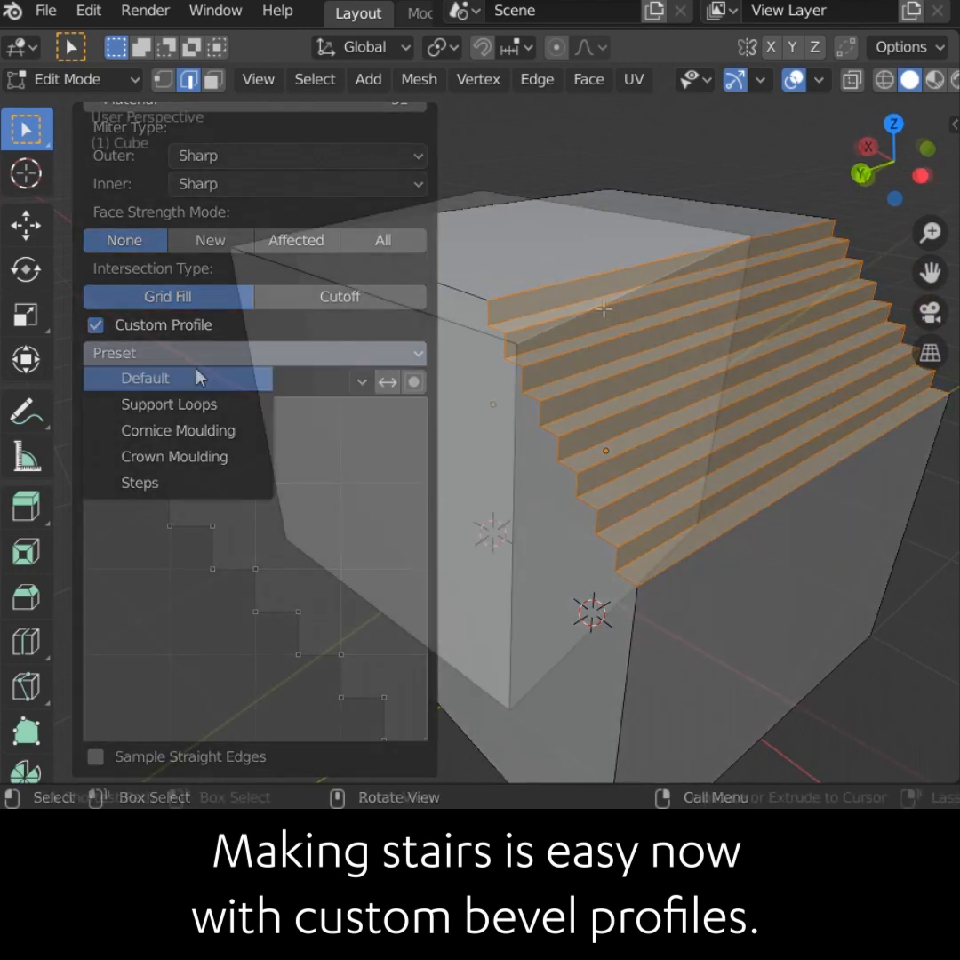
Bevel the cube's upper edge with a 0.637 m offset, 16 segments and a 0.525 profile
key(ctrl+b)
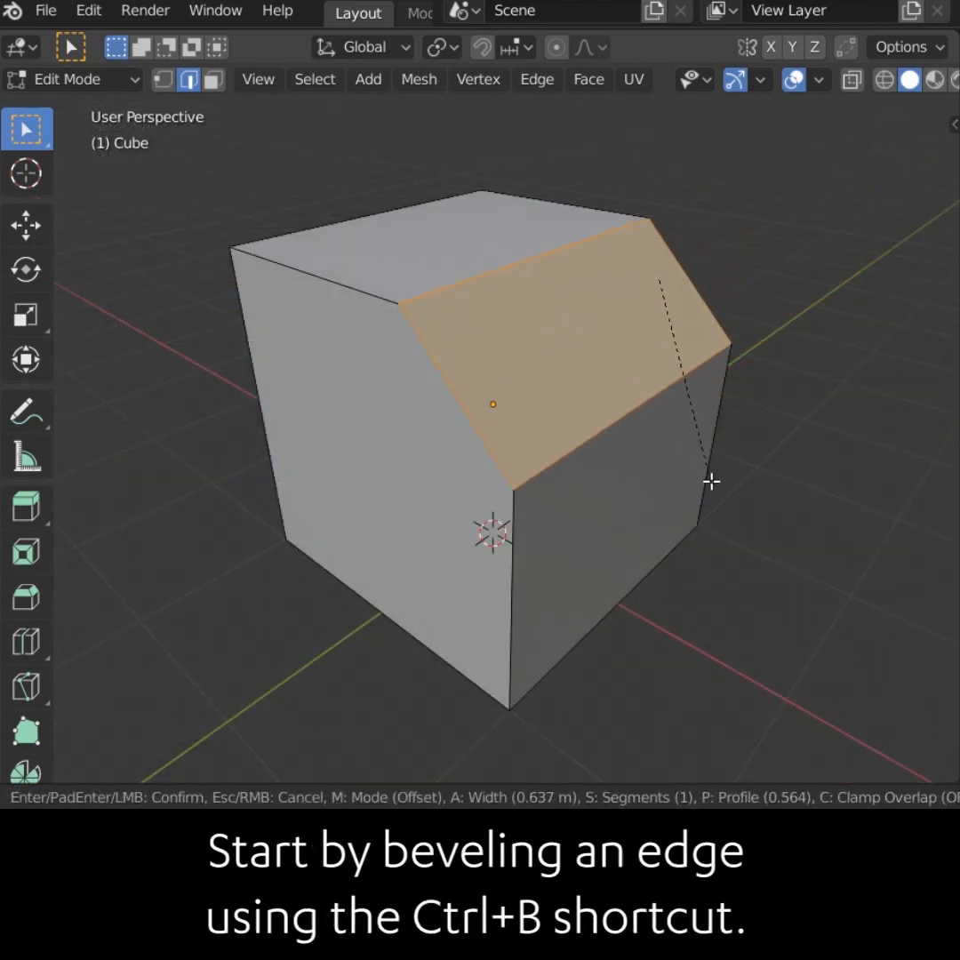
click(711, 481)
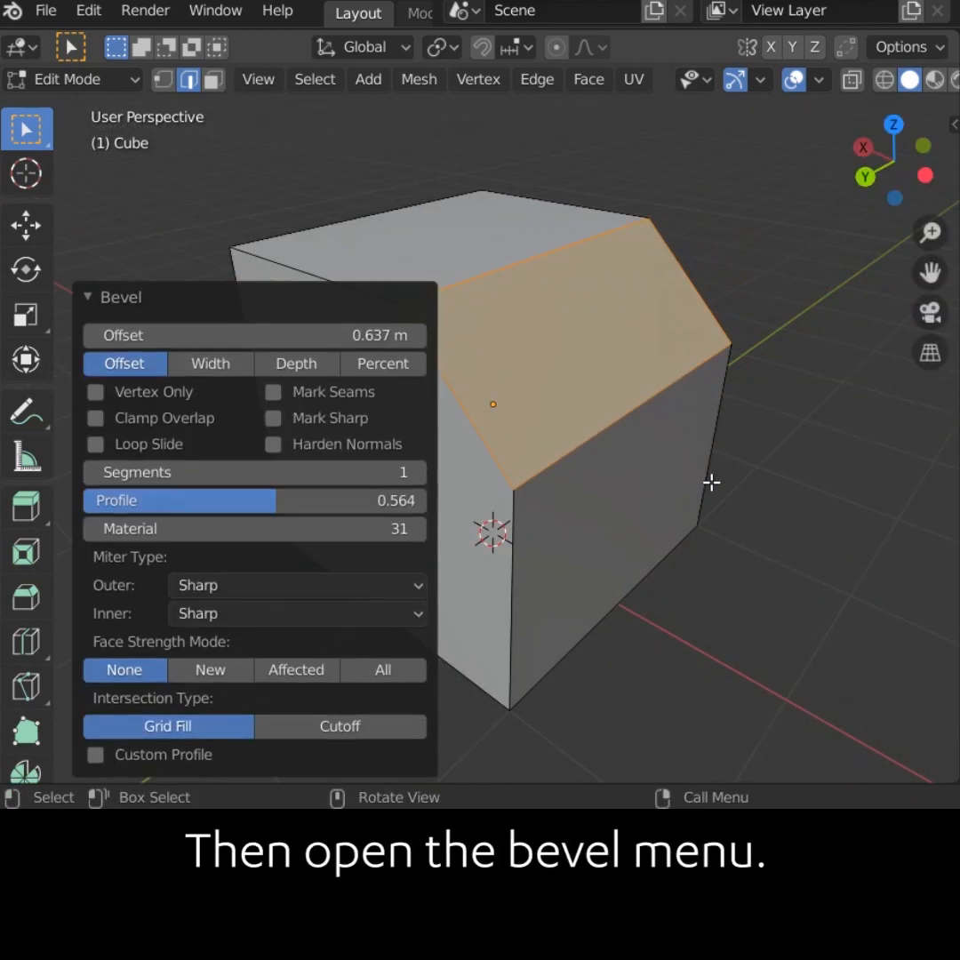
drag(254, 473, 373, 473)
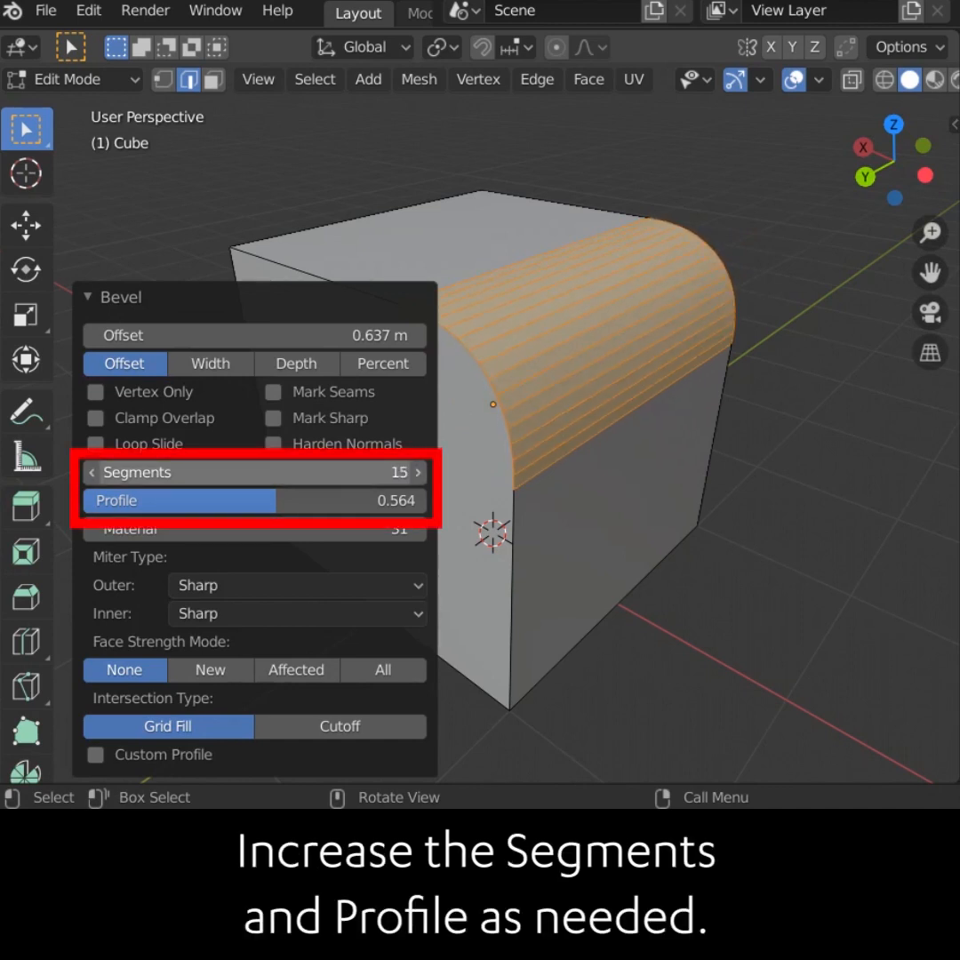
mouse_move(228, 496)
mouse_down()
mouse_move(92, 497)
mouse_move(224, 496)
mouse_move(215, 497)
mouse_up()
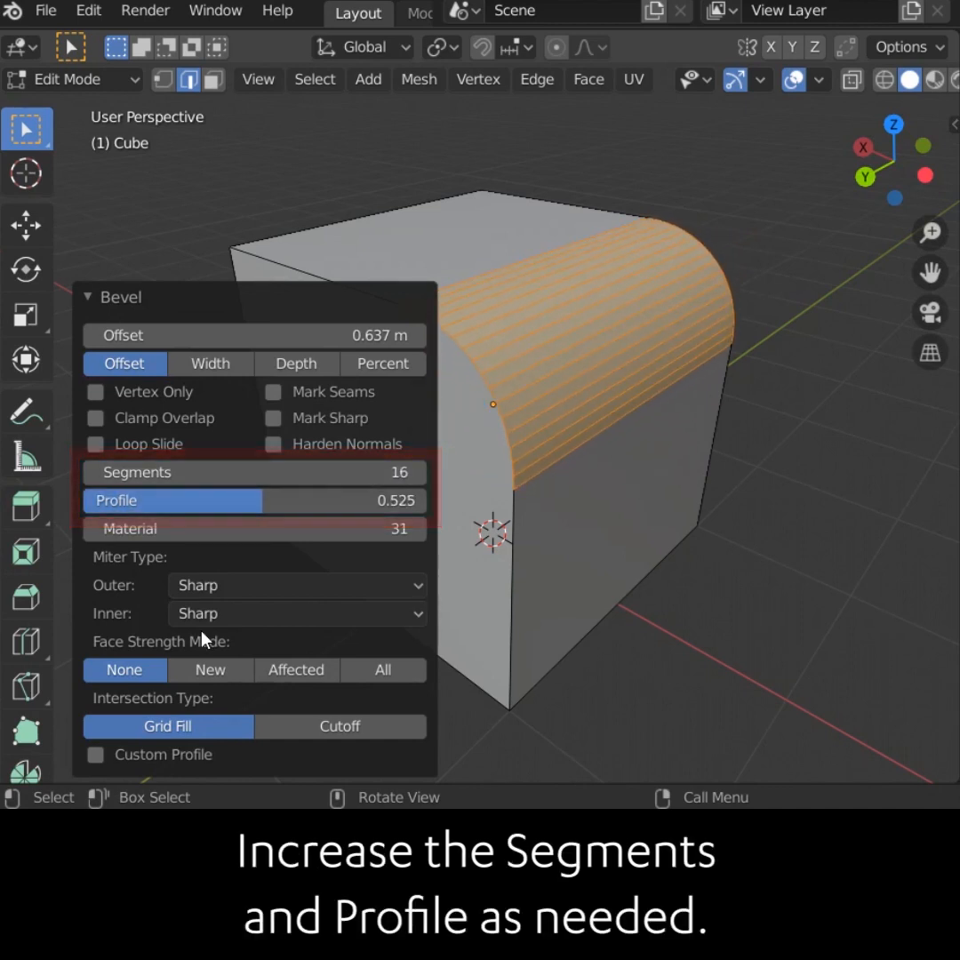
Enable the custom profile for the bevel and apply the Steps preset to form stairs
click(100, 750)
scroll(100, 750, down, 5)
scroll(617, 452, up, 2)
shift+middle_drag(619, 387, 679, 421)
click(197, 365)
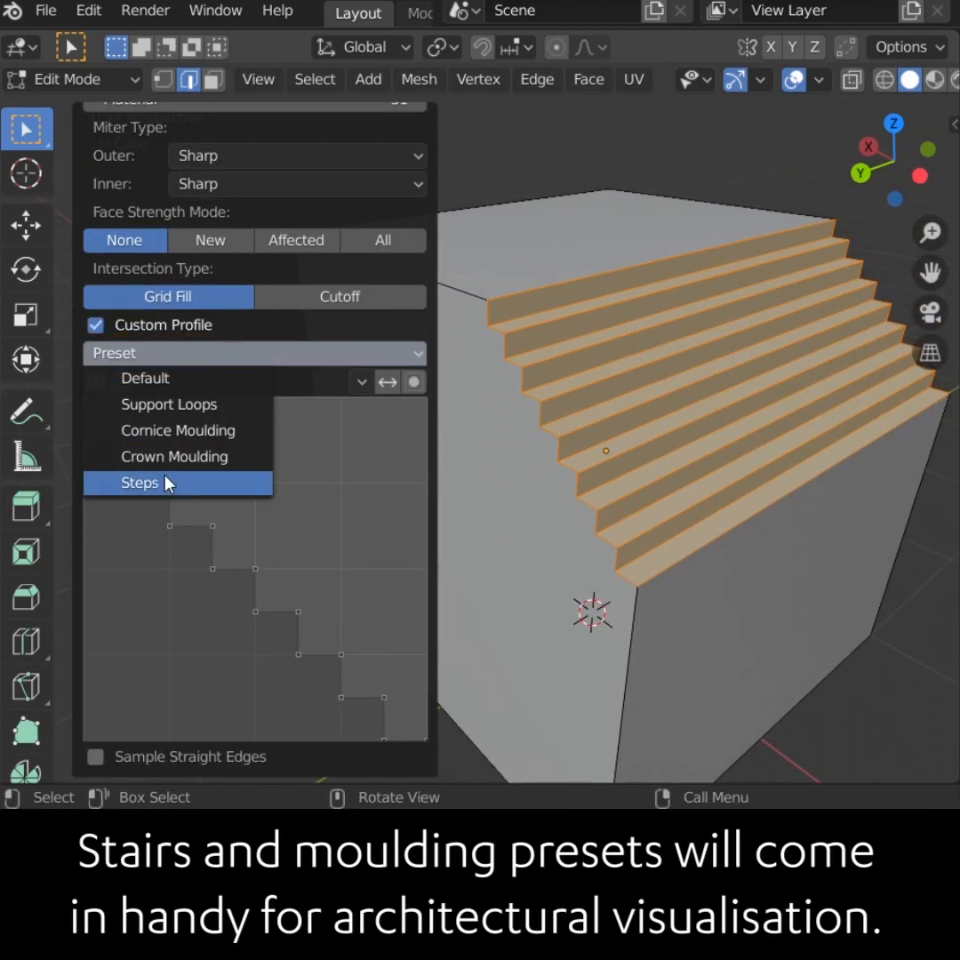
Try the Crown Moulding, Cornice Moulding and Support Loops presets on the bevel's custom profile
click(199, 460)
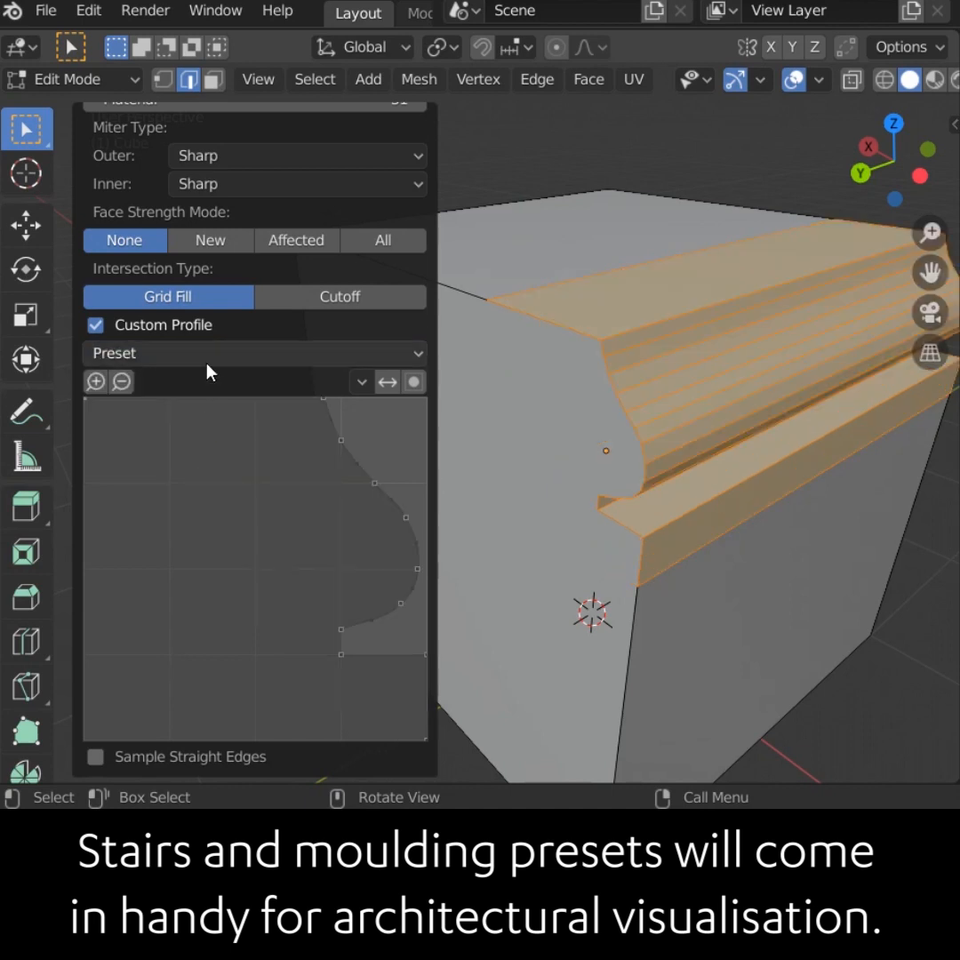
click(208, 359)
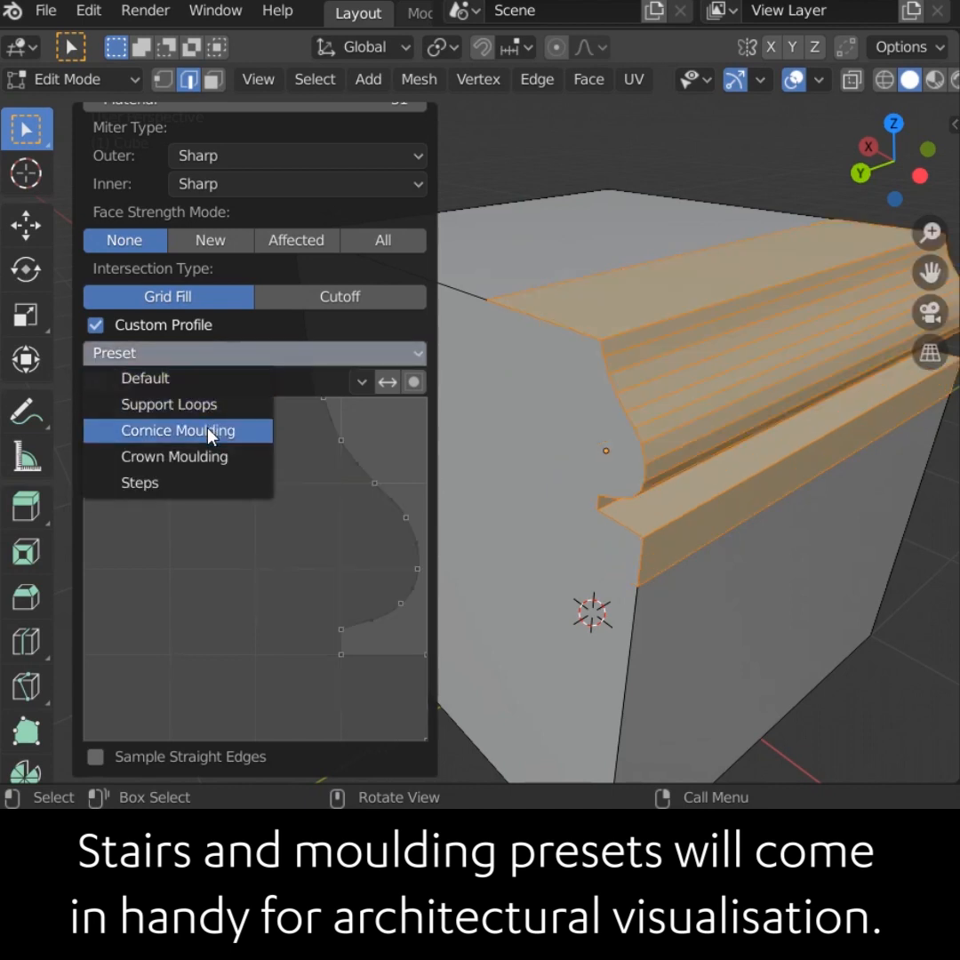
click(209, 433)
click(223, 364)
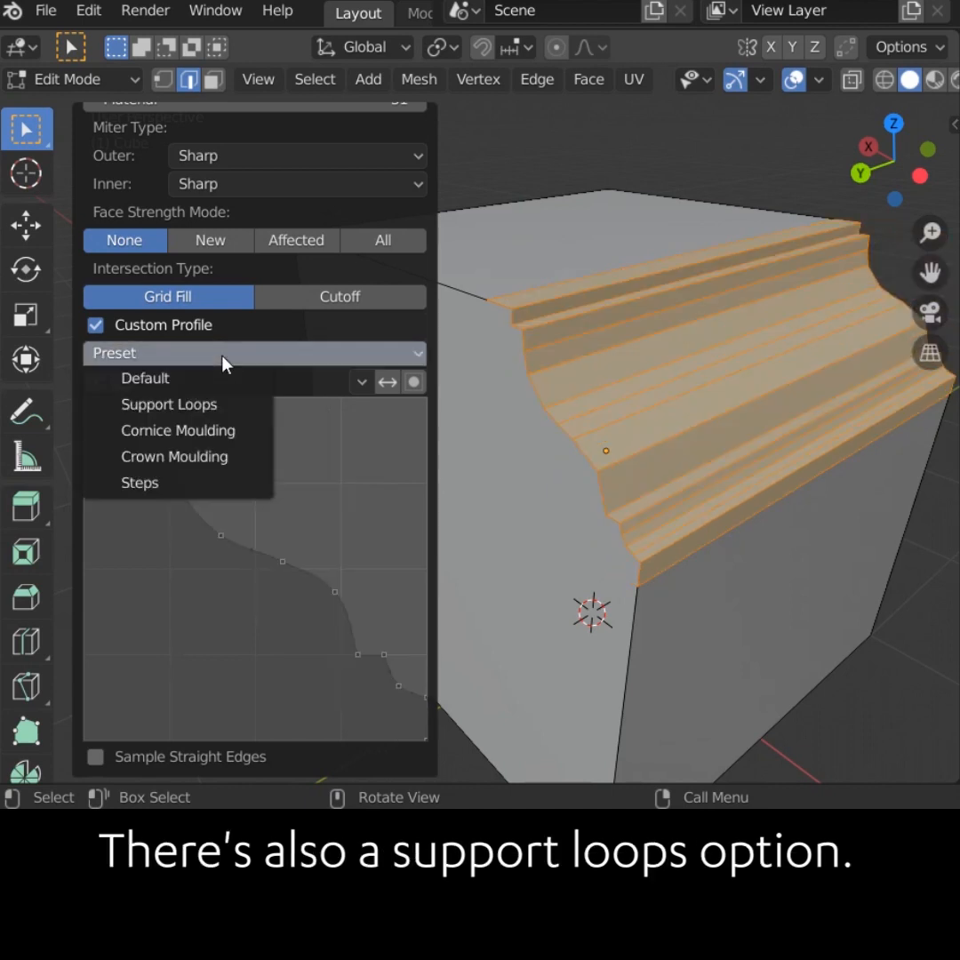
click(208, 407)
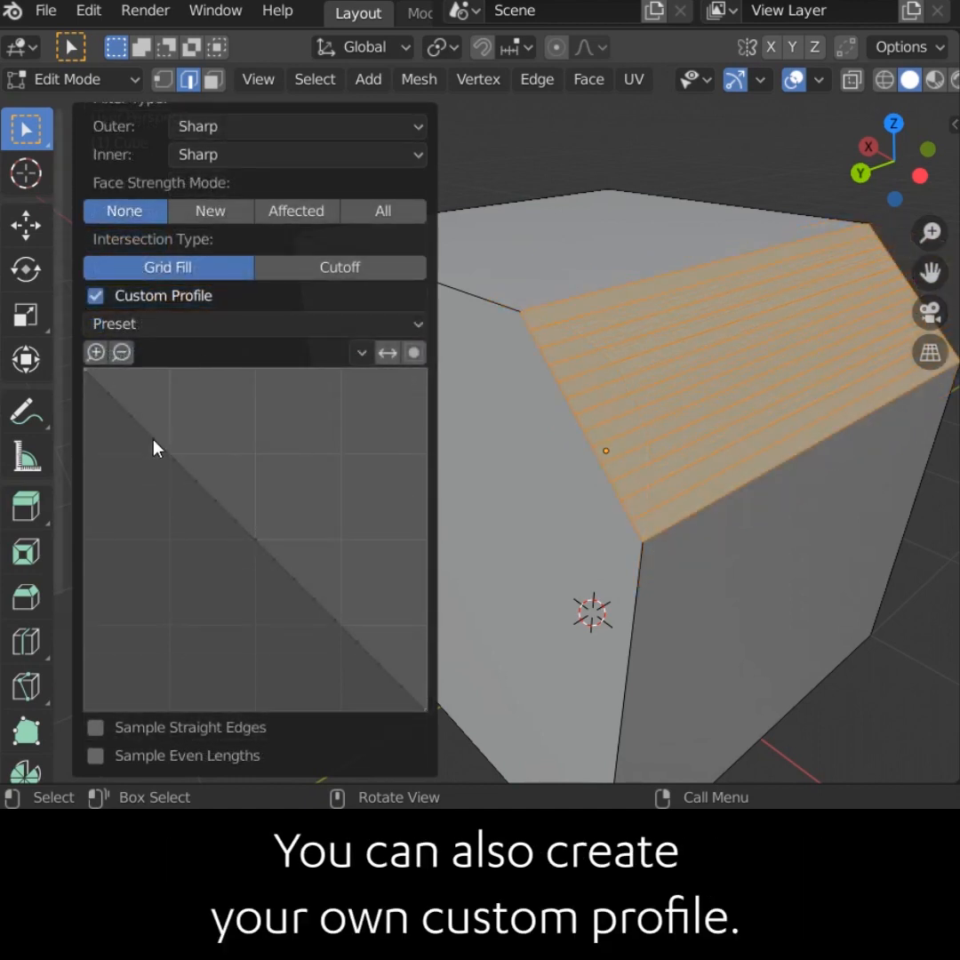
Shape the straight bevel profile into a custom wavy curve with several new points, one at about X 0.48, Y 0.51
drag(153, 440, 108, 501)
drag(187, 576, 249, 536)
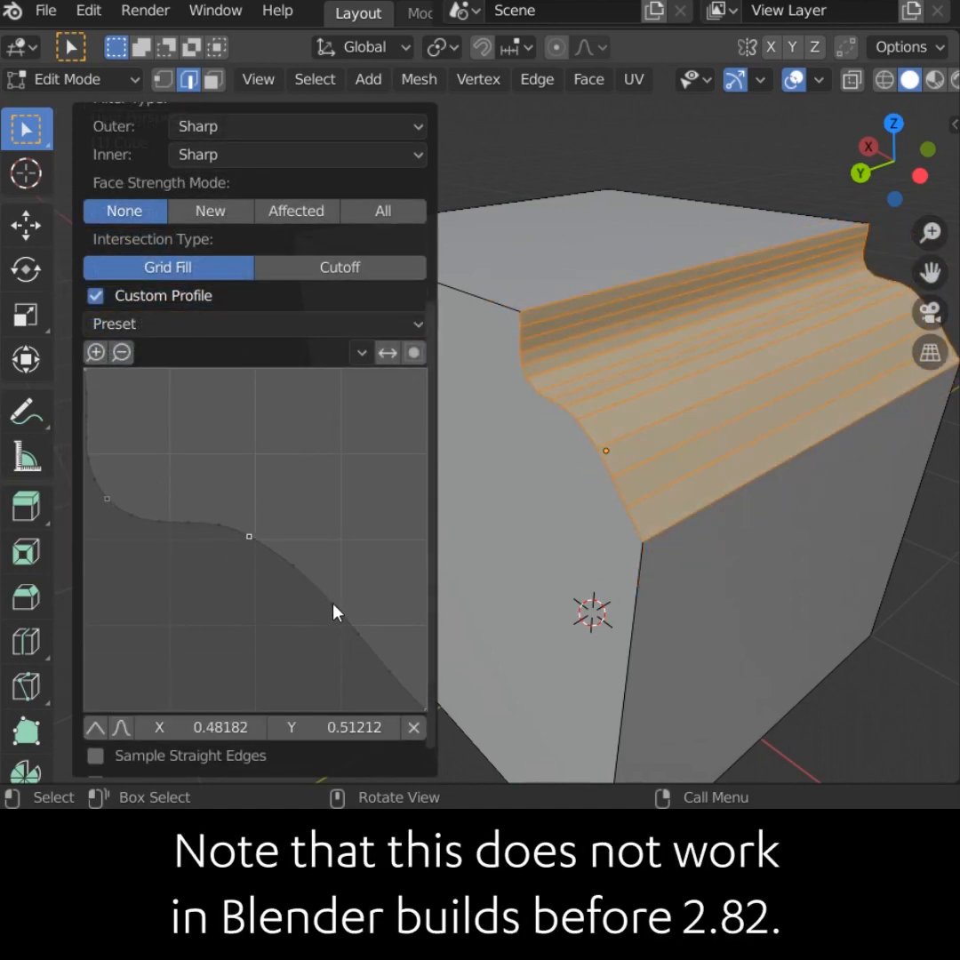
drag(354, 633, 296, 652)
drag(251, 589, 293, 612)
drag(365, 700, 371, 635)
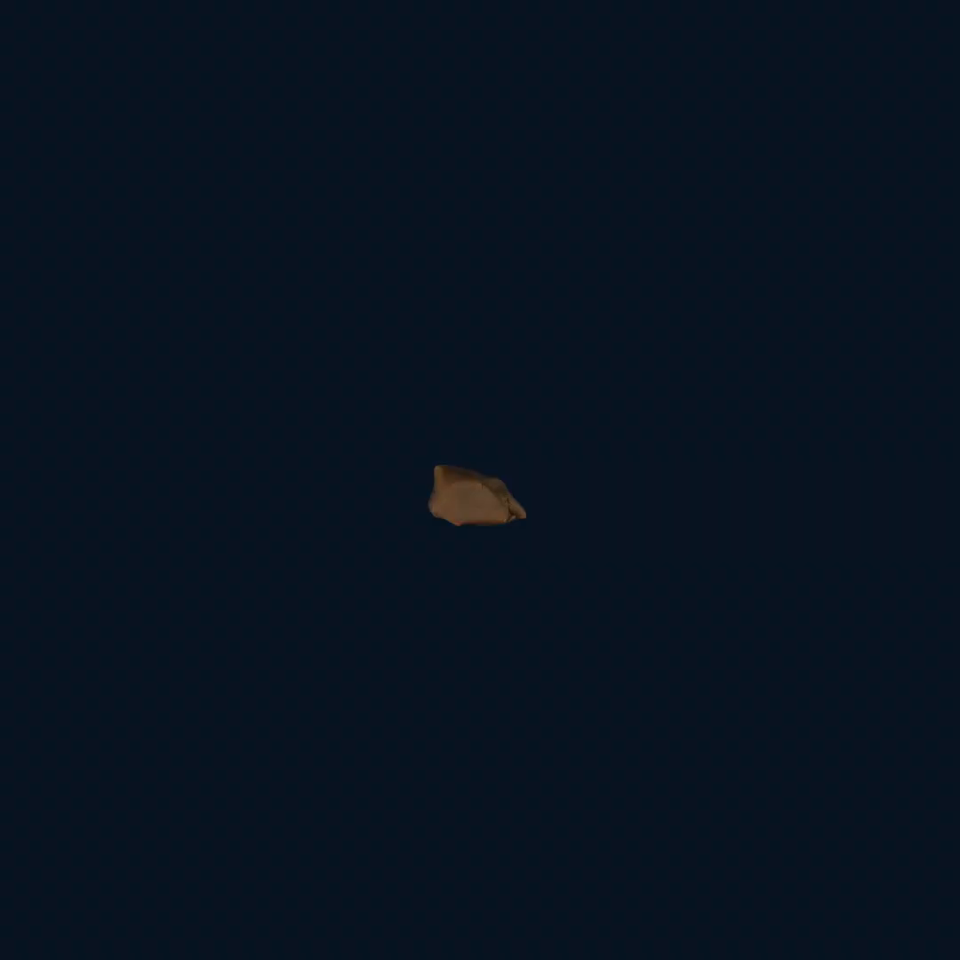
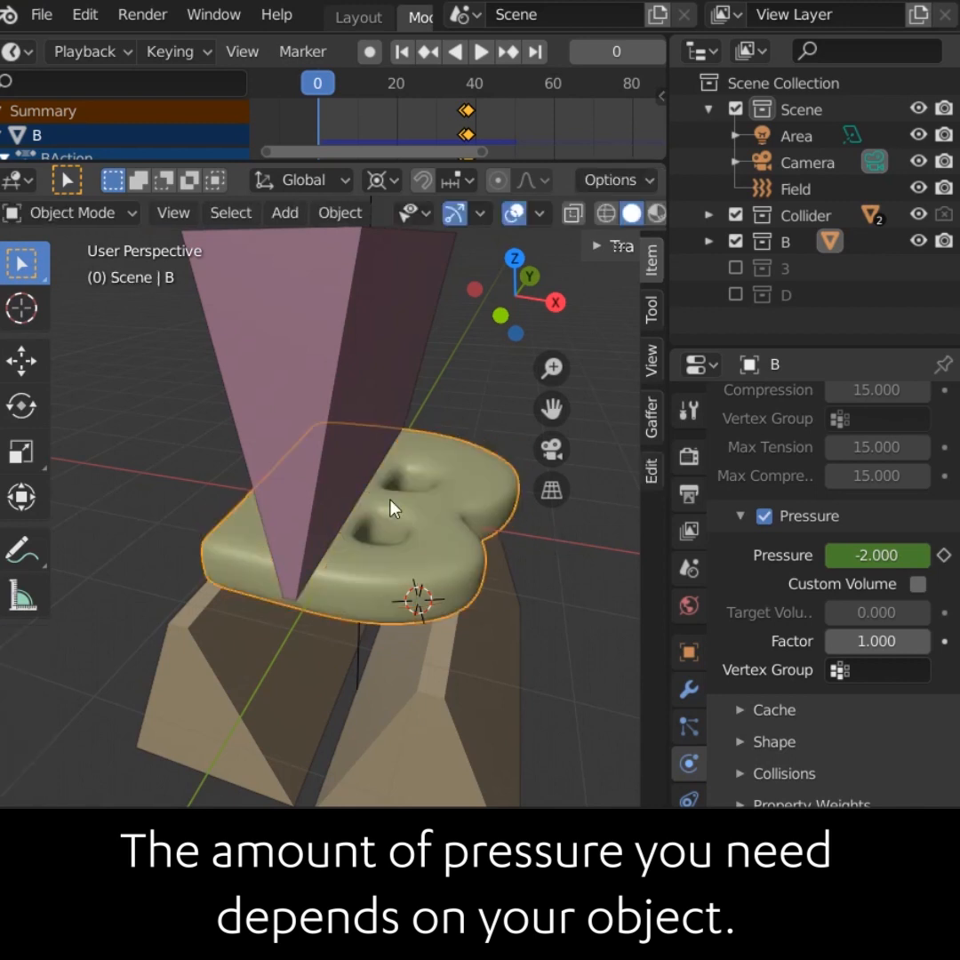
Play the cloth simulation of the letter B to examine how the colliders and the animated pressure deform it
key(space)
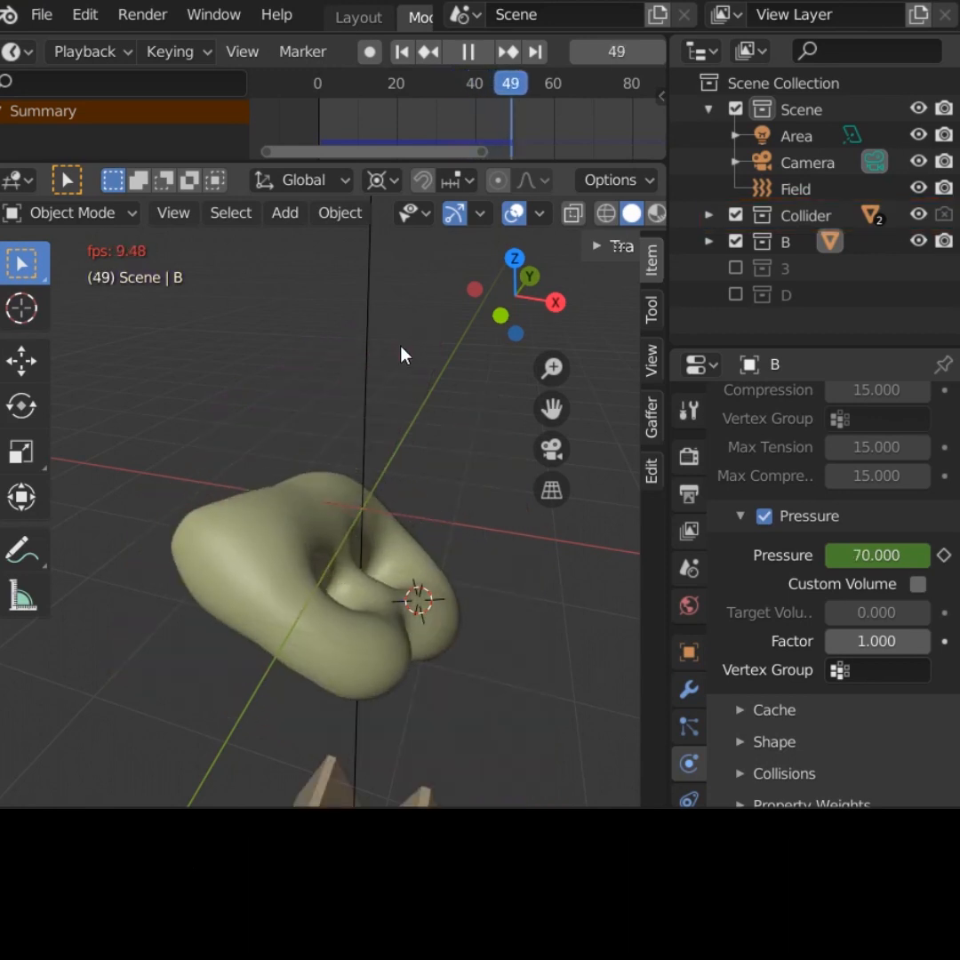
key(space)
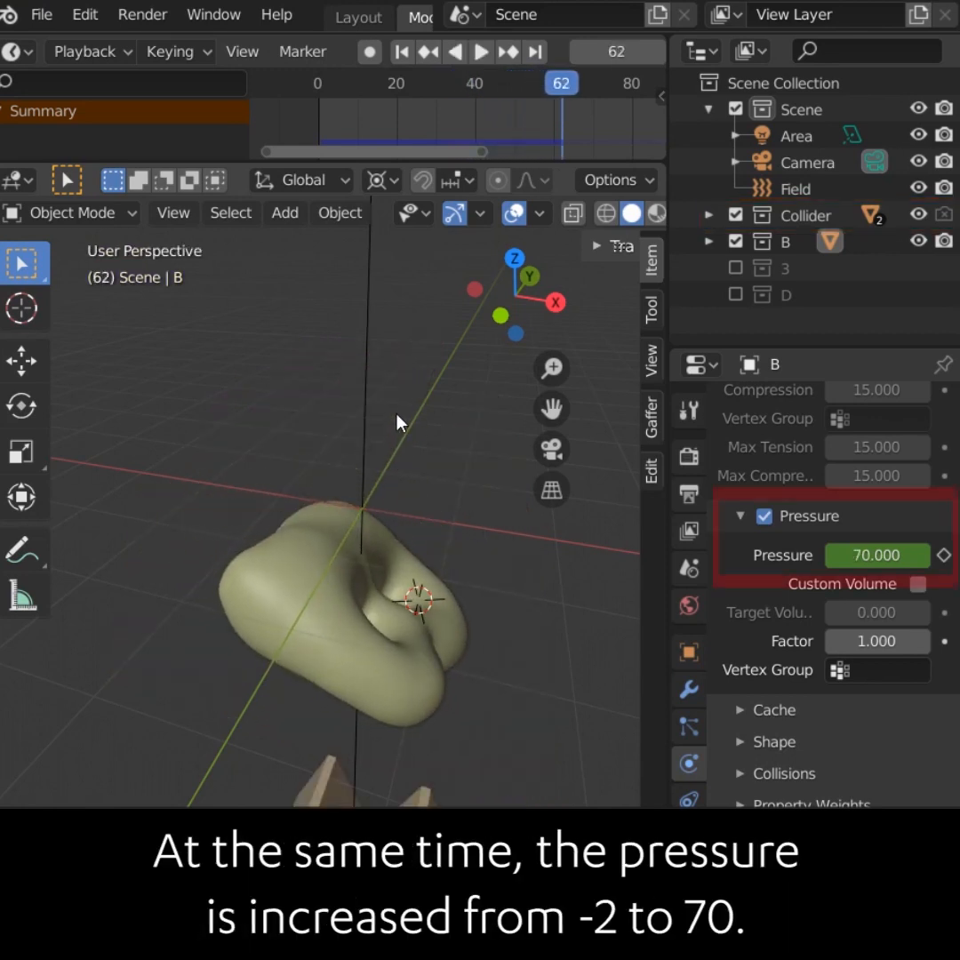
key(space)
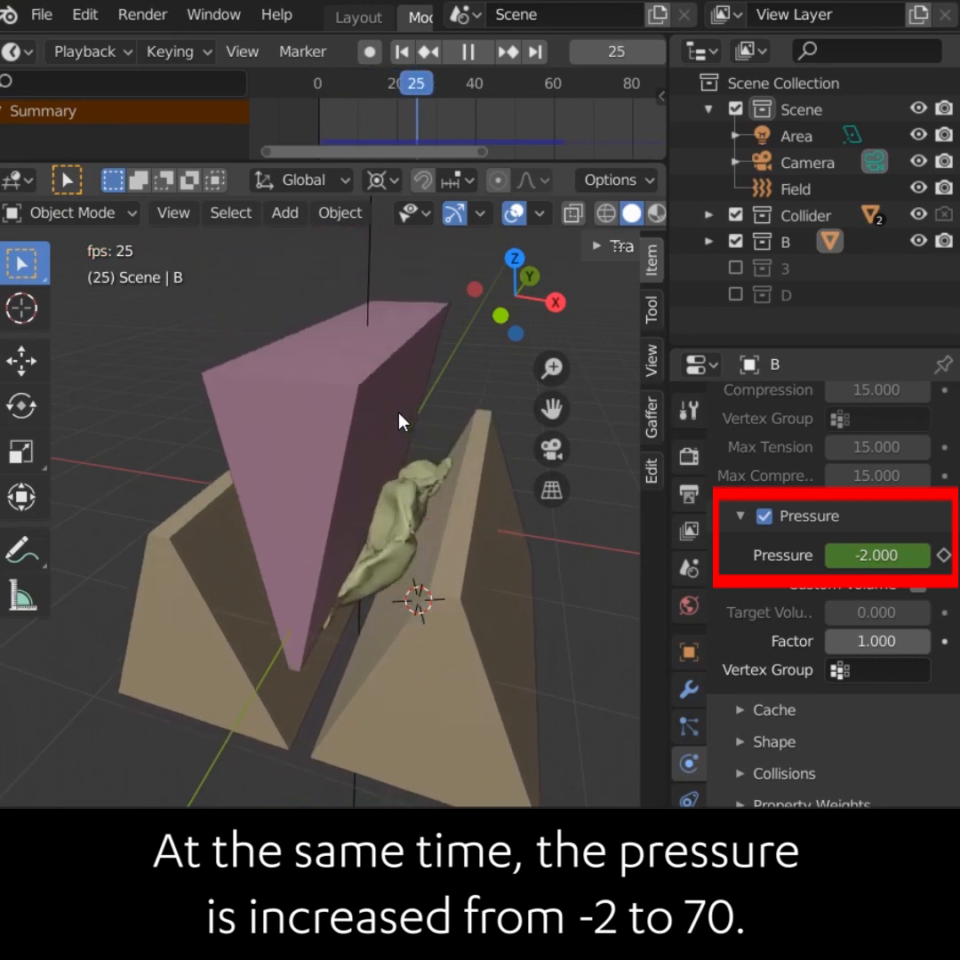
key(space)
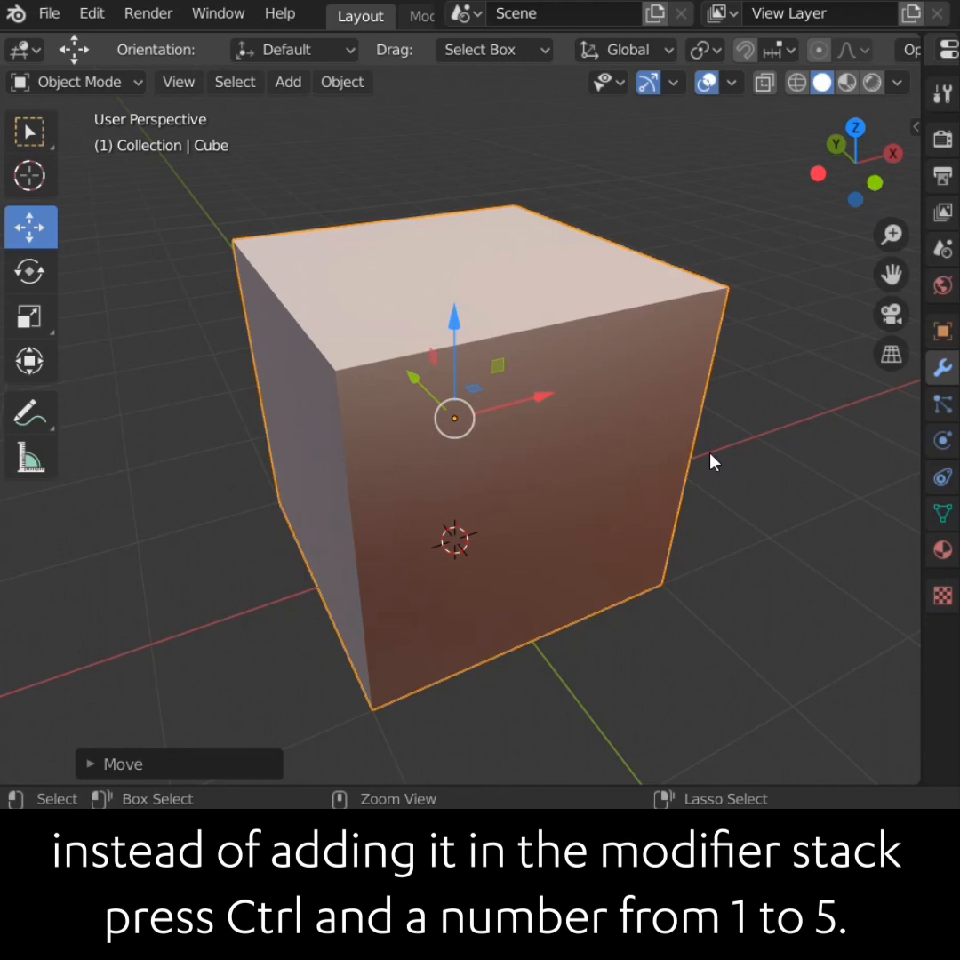
Add a Subdivision Surface modifier to the cube and raise its viewport level to 5
key(ctrl+1)
key(ctrl+2)
key(ctrl+3)
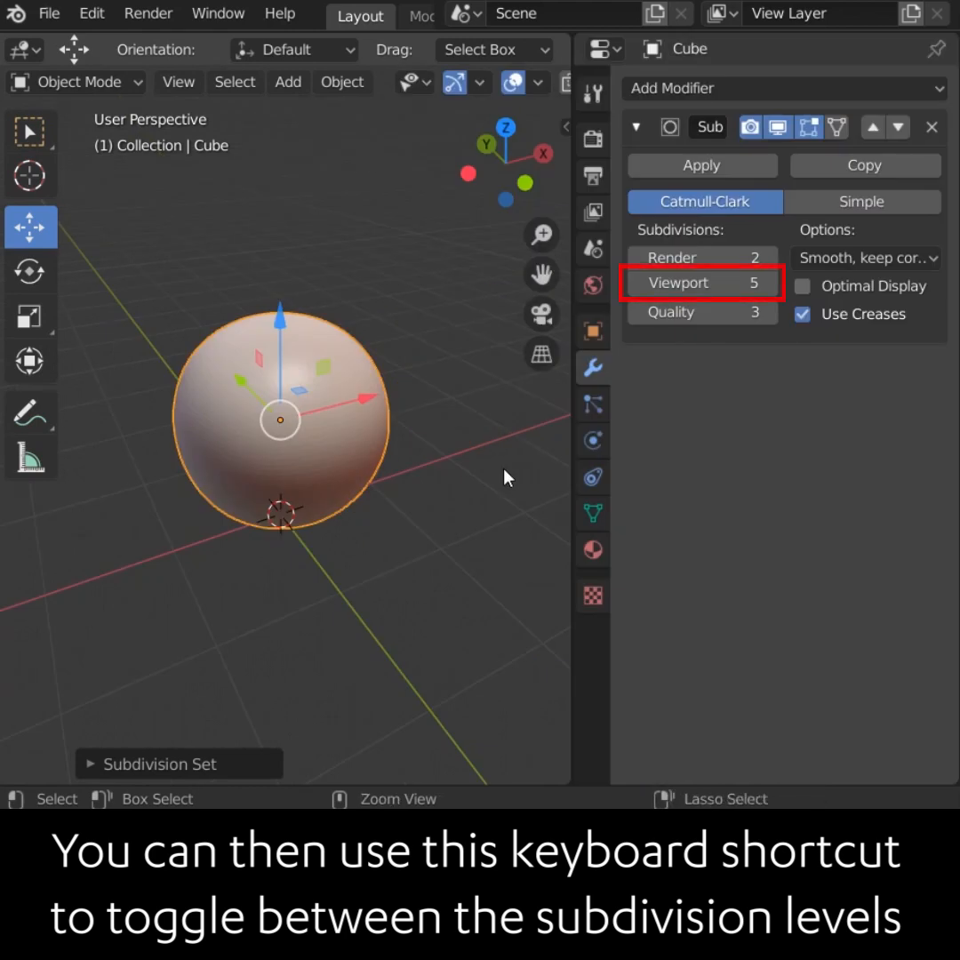
Lower the cube's viewport subdivision one level at a time down to 0
key(ctrl+4)
key(ctrl+3)
key(ctrl+2)
key(ctrl+1)
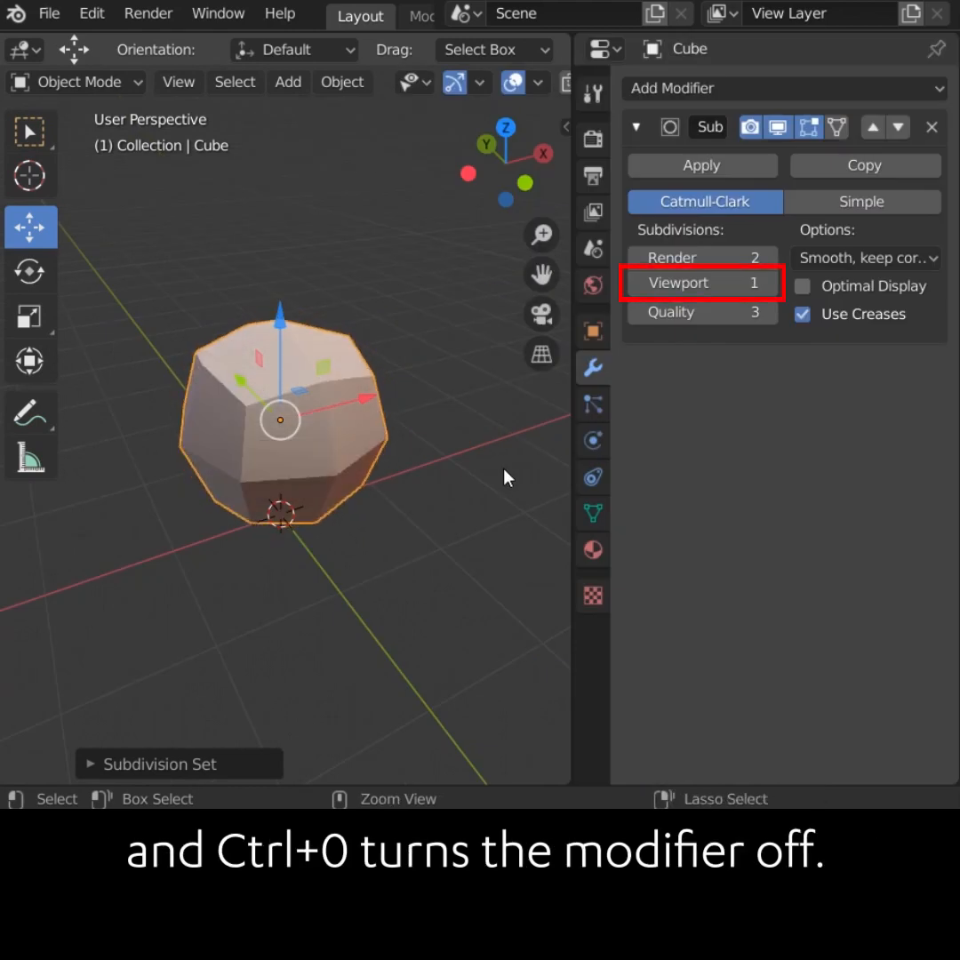
key(ctrl+0)
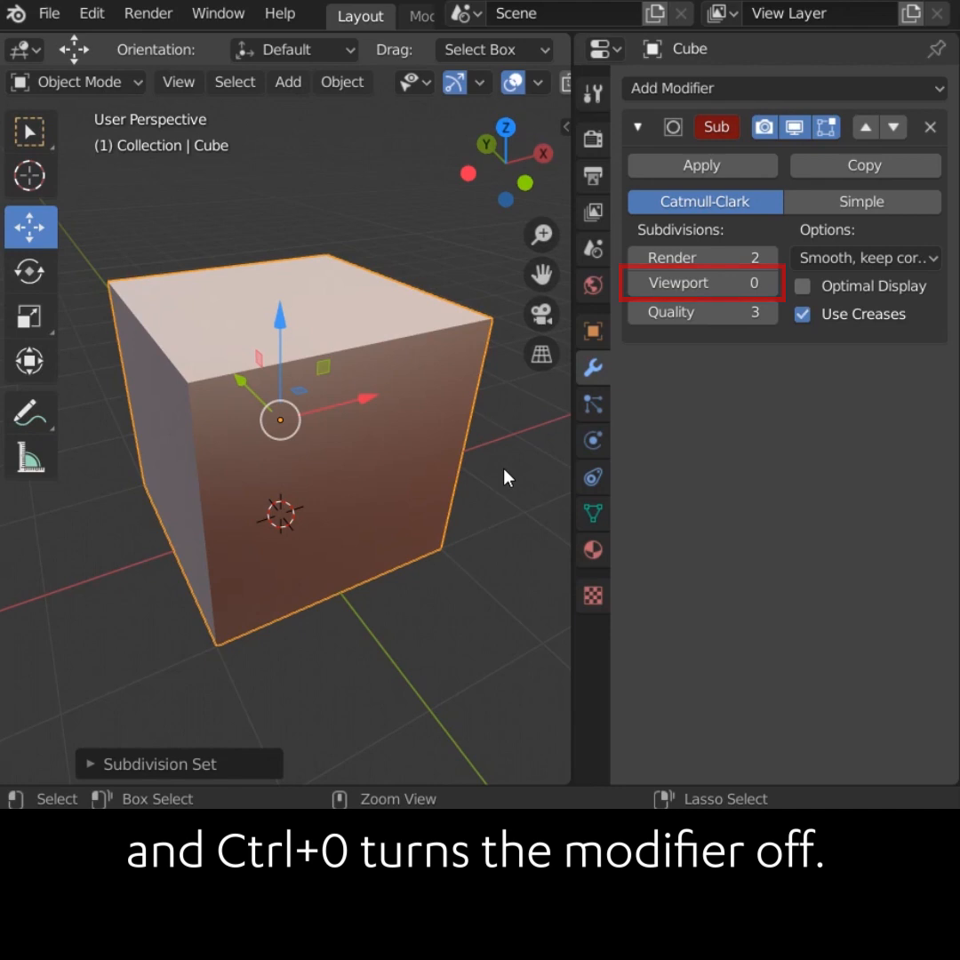
Set the cube's viewport subdivision level to 5 and show it in the front orthographic view
key(ctrl+5)
drag(573, 409, 922, 436)
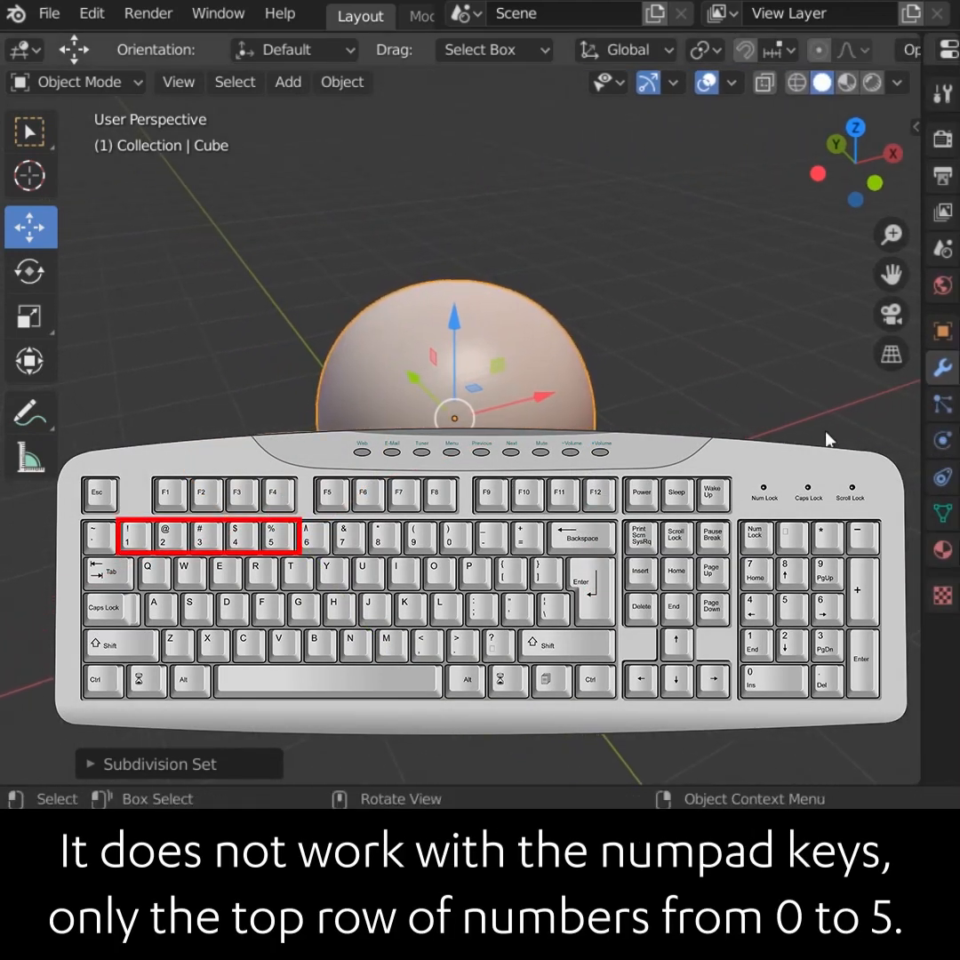
key(KP_1)
ctrl+middle_drag(573, 467, 586, 400)
shift+middle_drag(611, 421, 637, 453)
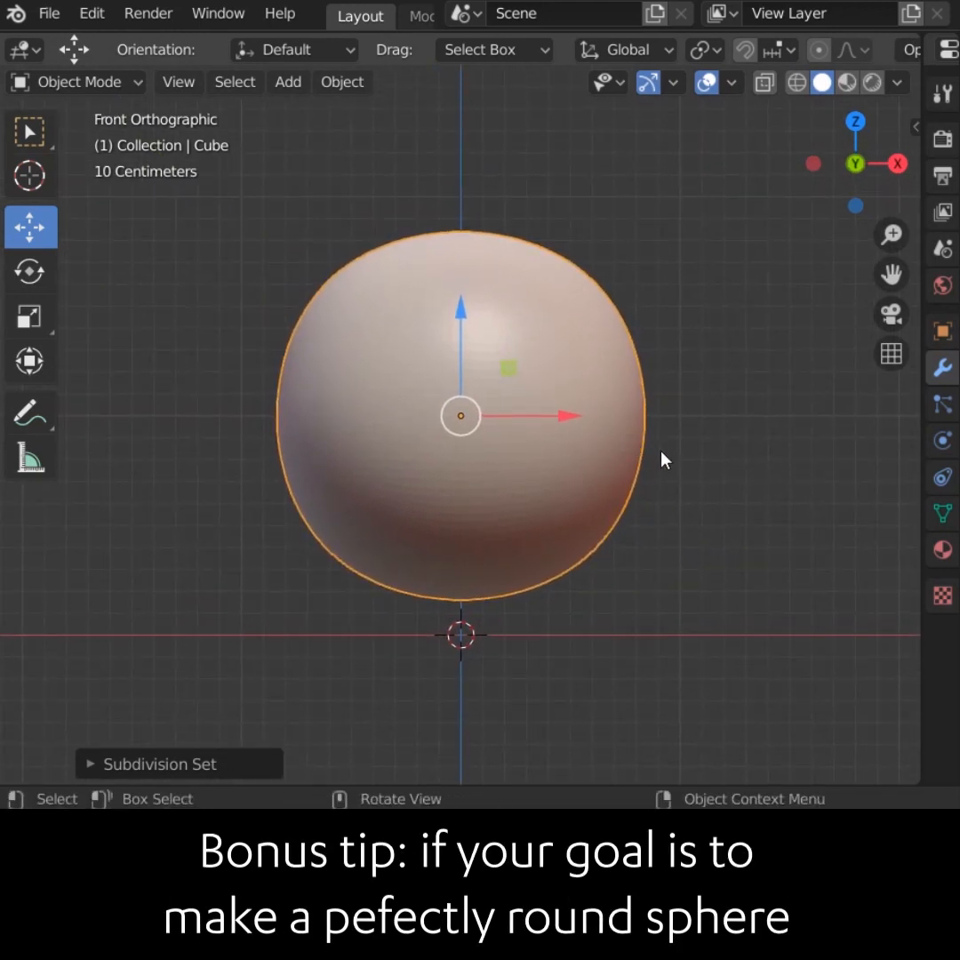
Add a Cast modifier to the subdivided cube and set its factor to 1 to make a round sphere
drag(920, 396, 578, 398)
click(642, 127)
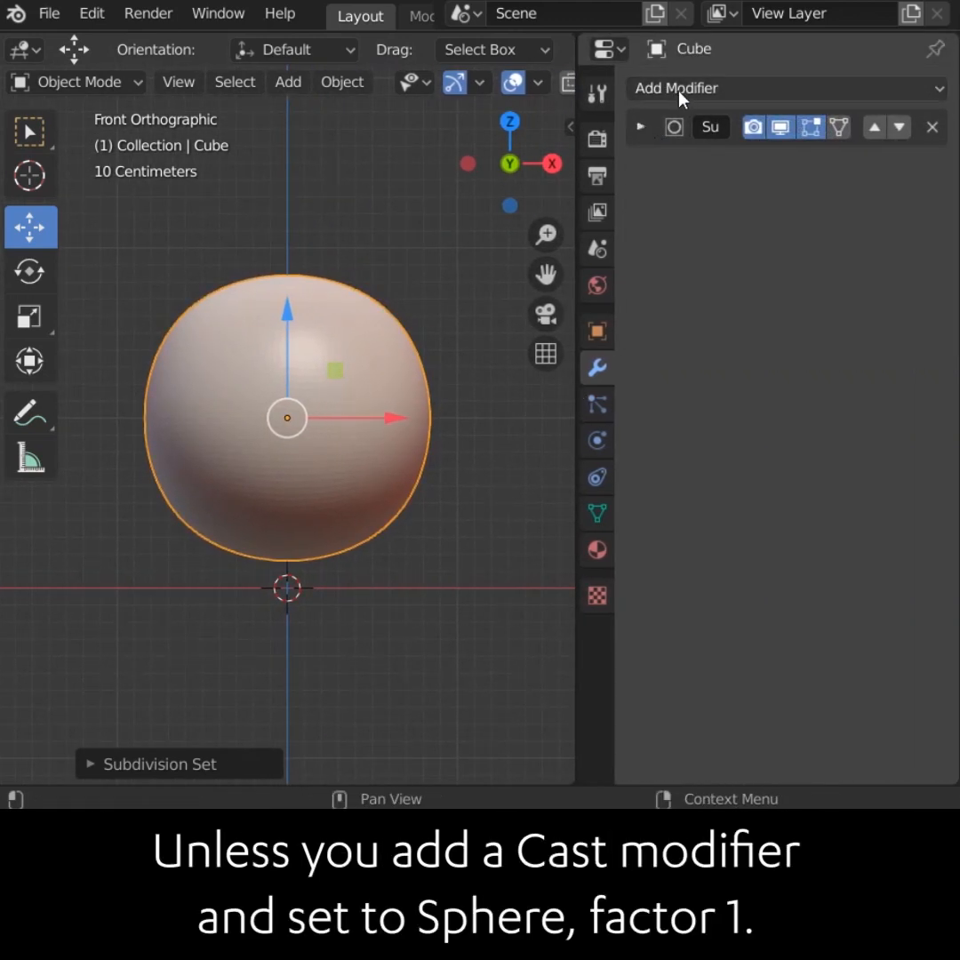
click(677, 89)
click(657, 176)
click(826, 274)
text(1)
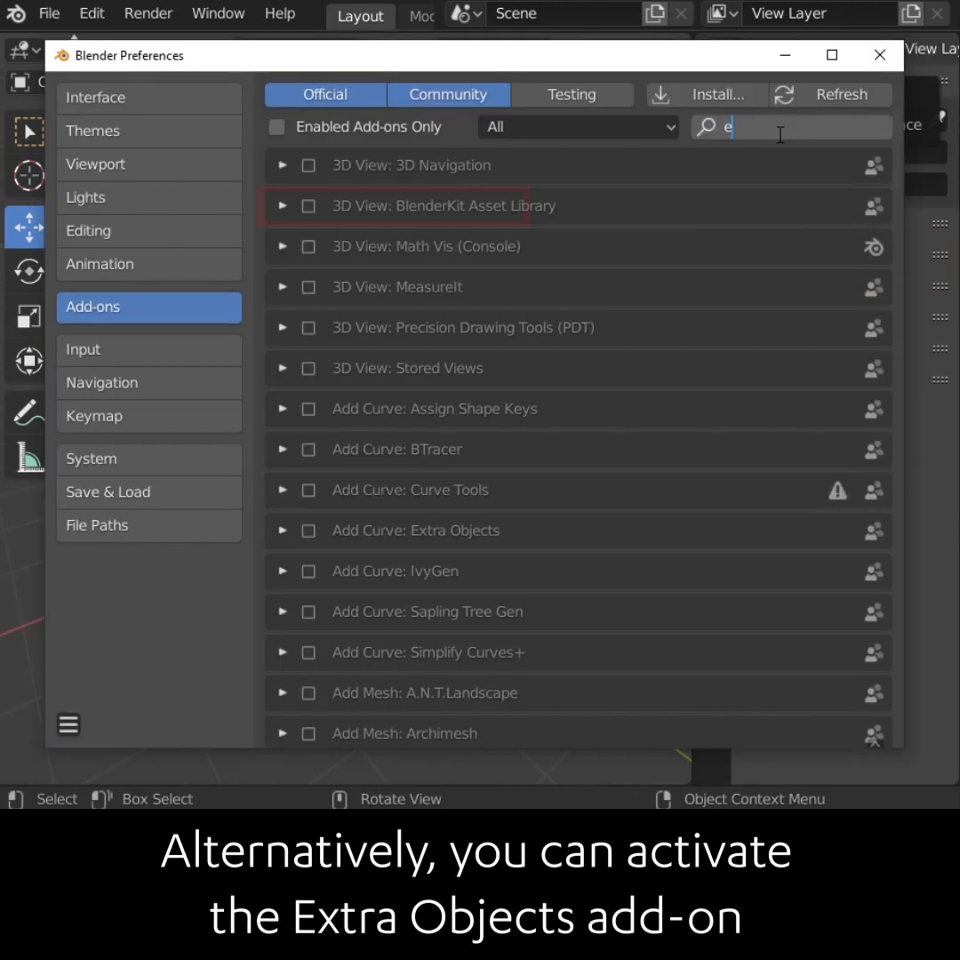
Search the add-ons for "extra" to enable Add Mesh: Extra Objects, and add a Round Cube to the scene
text(xtra)
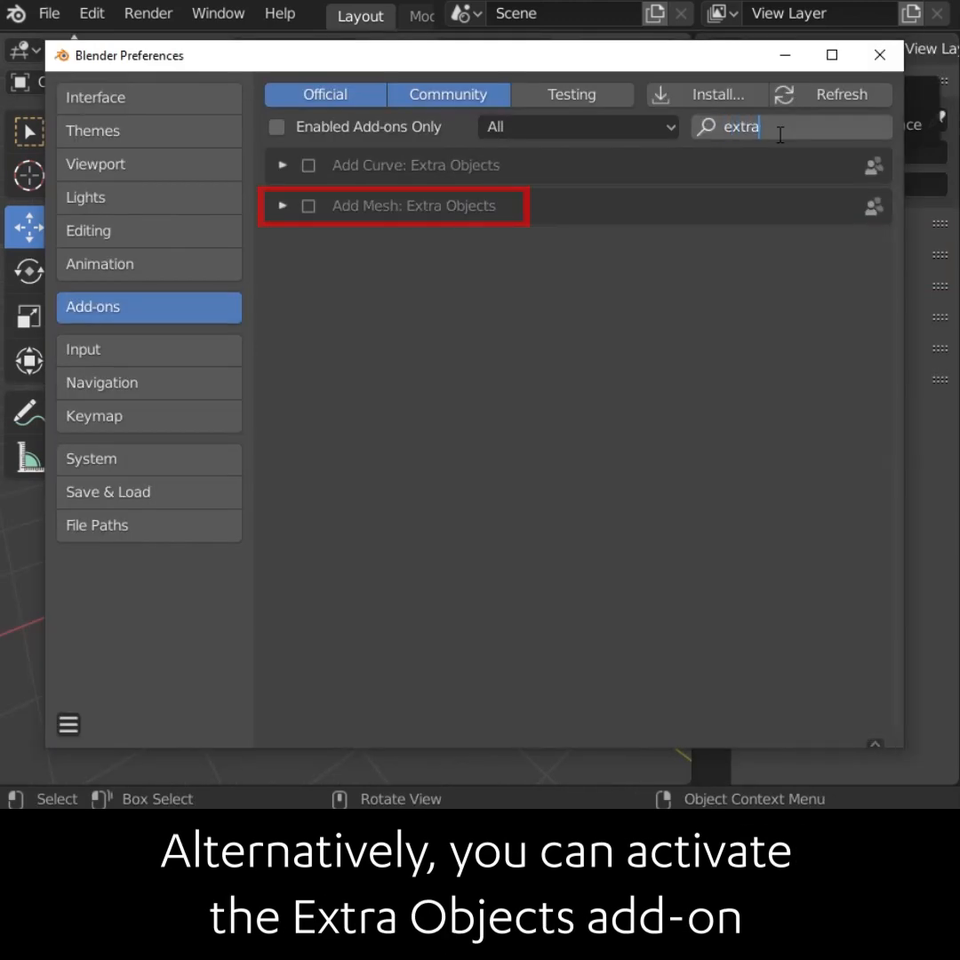
click(309, 206)
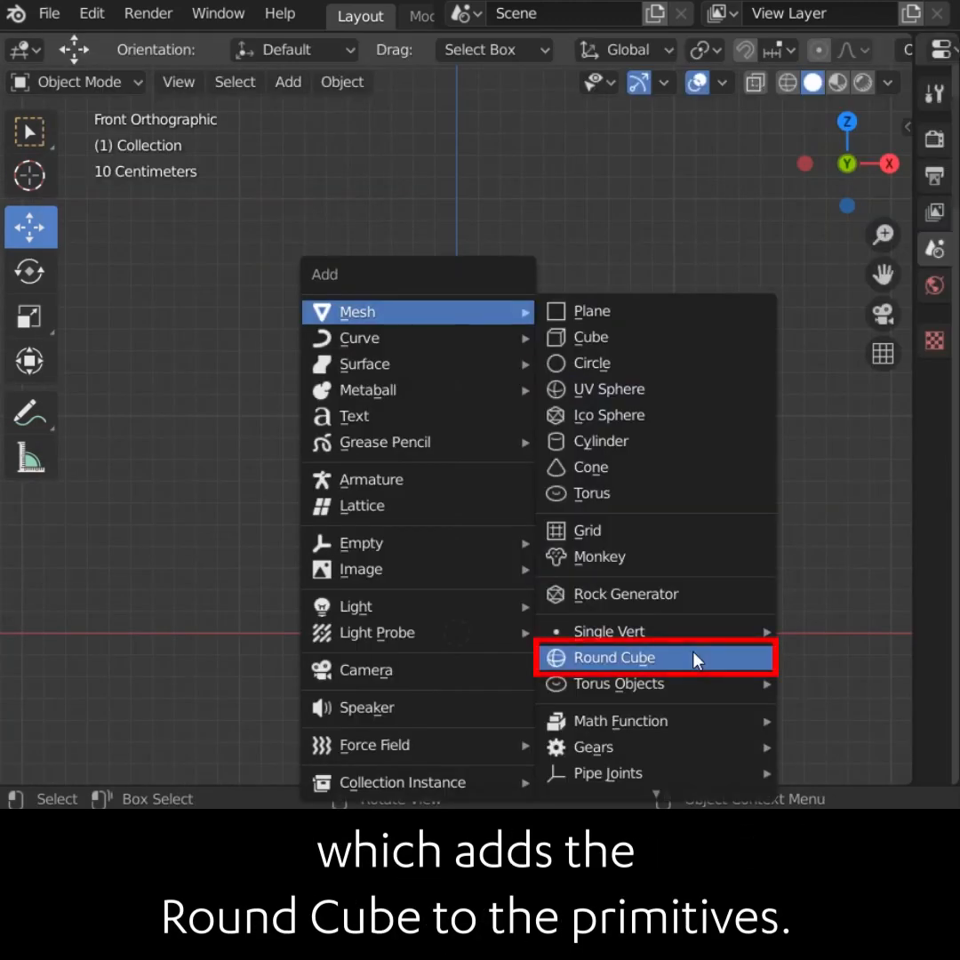
click(696, 660)
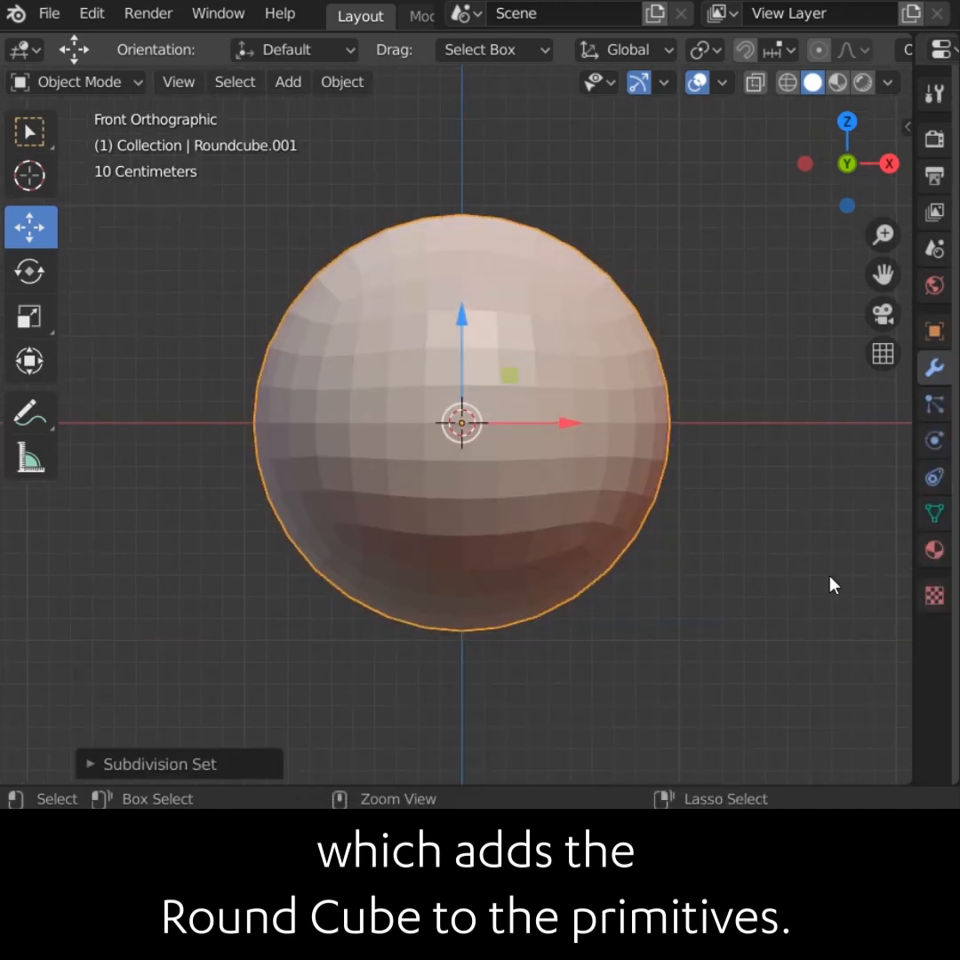
right_click(592, 521)
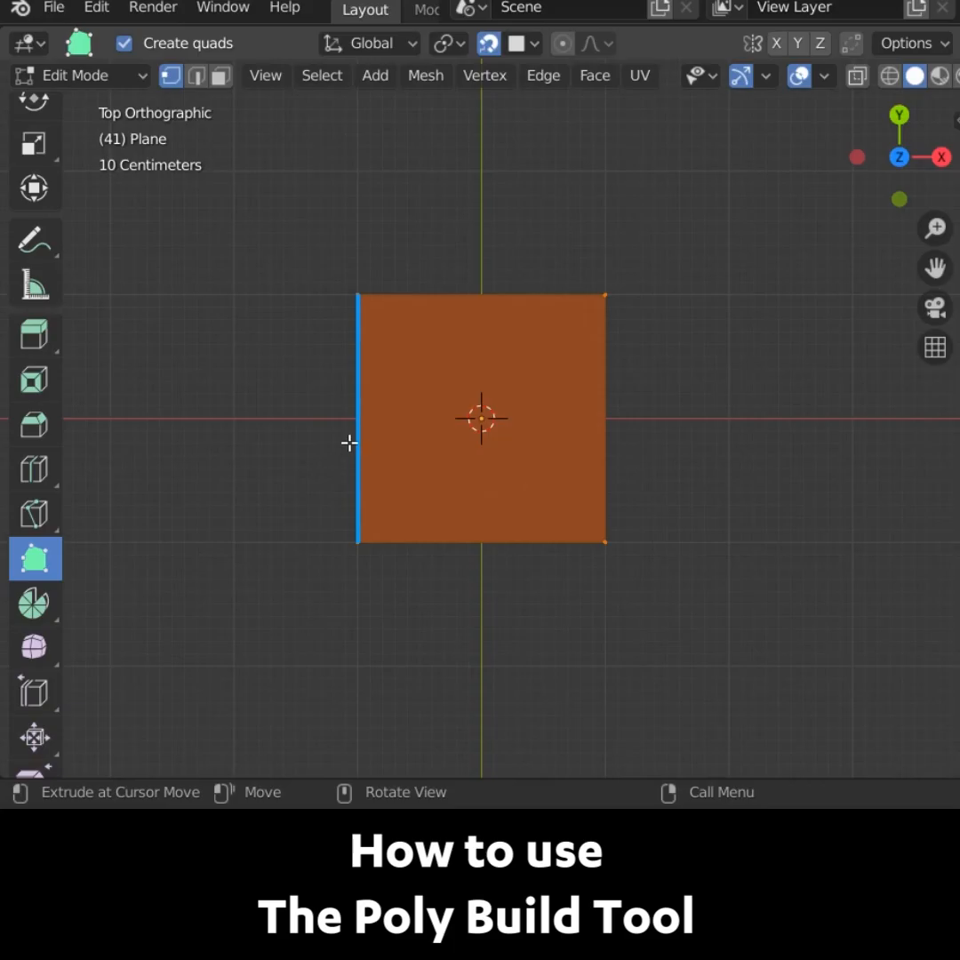
Extrude the plane's left and right edges outward into new faces with the Poly Build tool
drag(349, 442, 194, 445)
drag(612, 413, 659, 410)
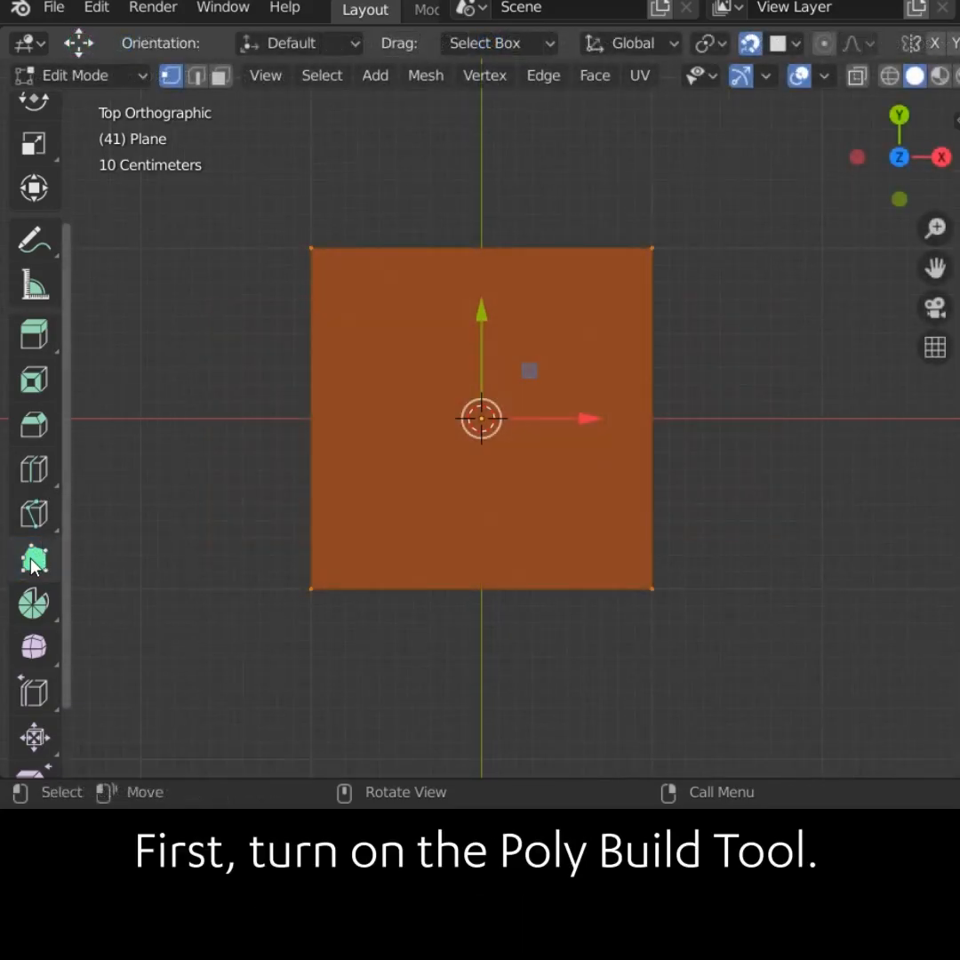
click(33, 561)
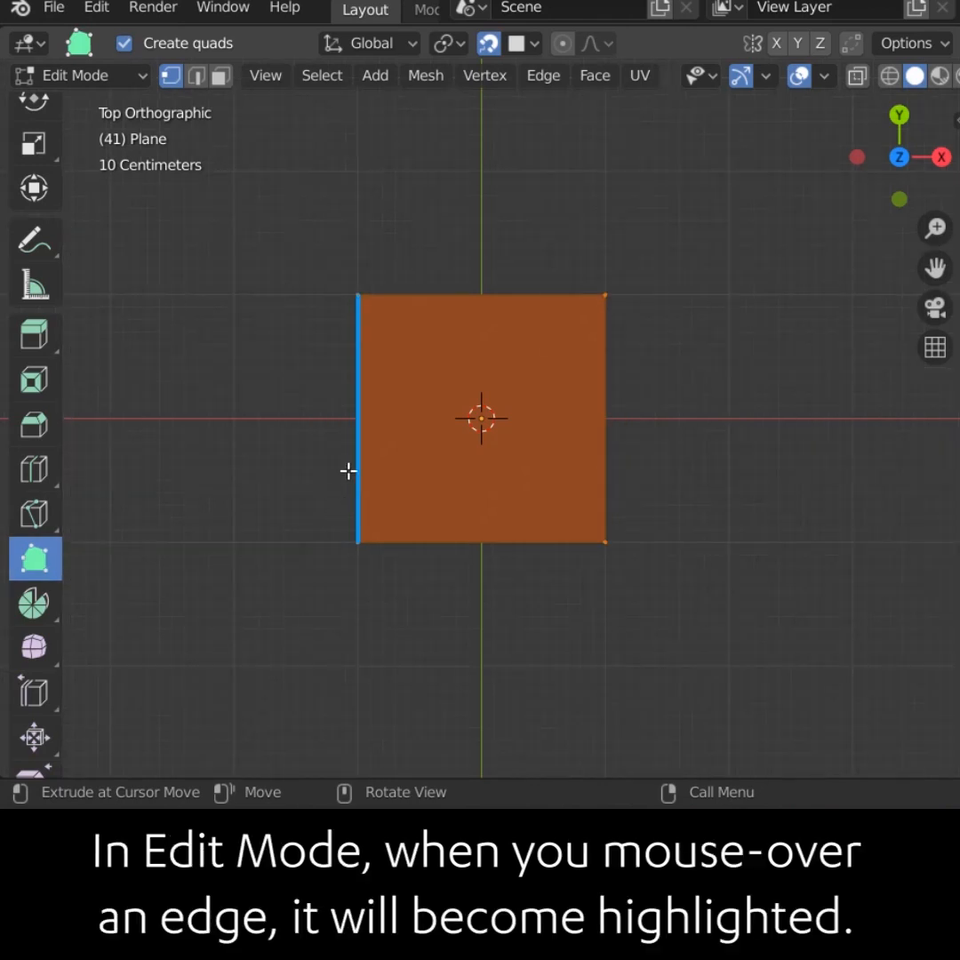
drag(348, 471, 197, 449)
drag(609, 409, 834, 409)
Build triangles from the plane's upper and lower edges and expand each one into a quad using its right-hand edge
ctrl+drag(553, 311, 514, 164)
ctrl+drag(504, 500, 494, 675)
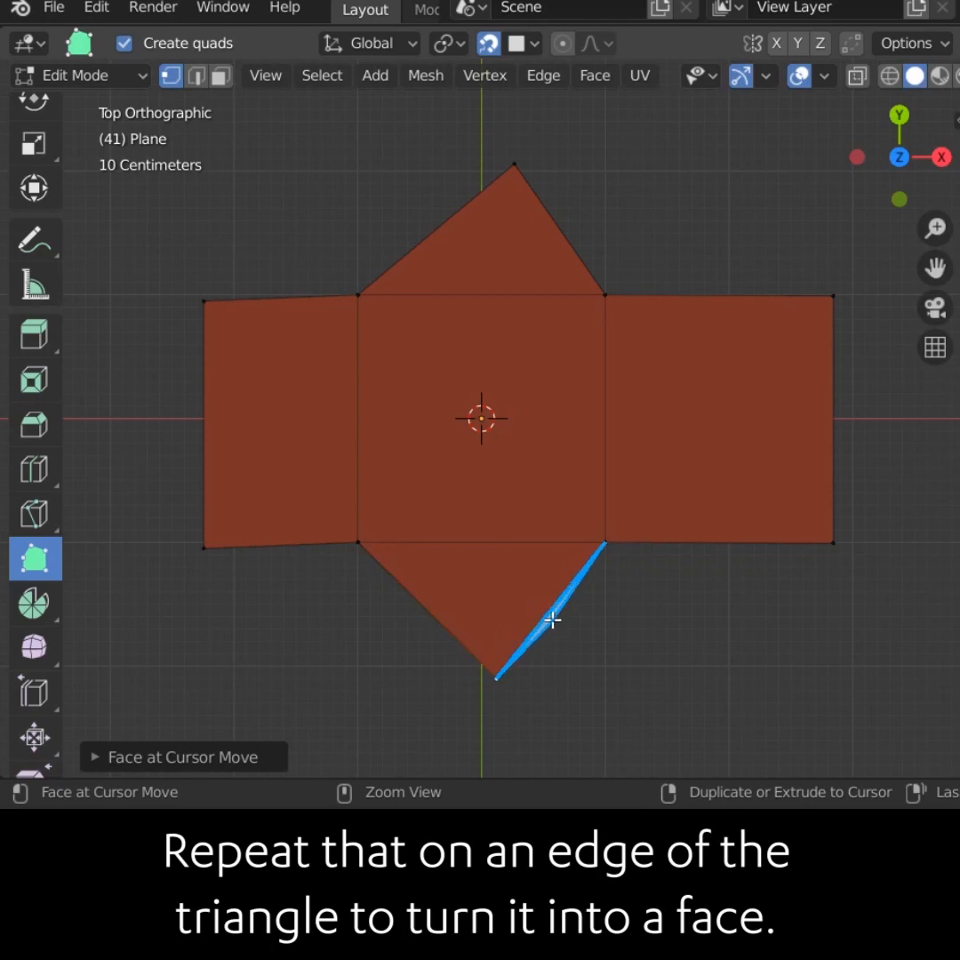
ctrl+drag(552, 605, 661, 664)
ctrl+drag(568, 257, 669, 183)
Delete the four outer faces and the central face of the plane with the Poly Build tool
shift+click(559, 216)
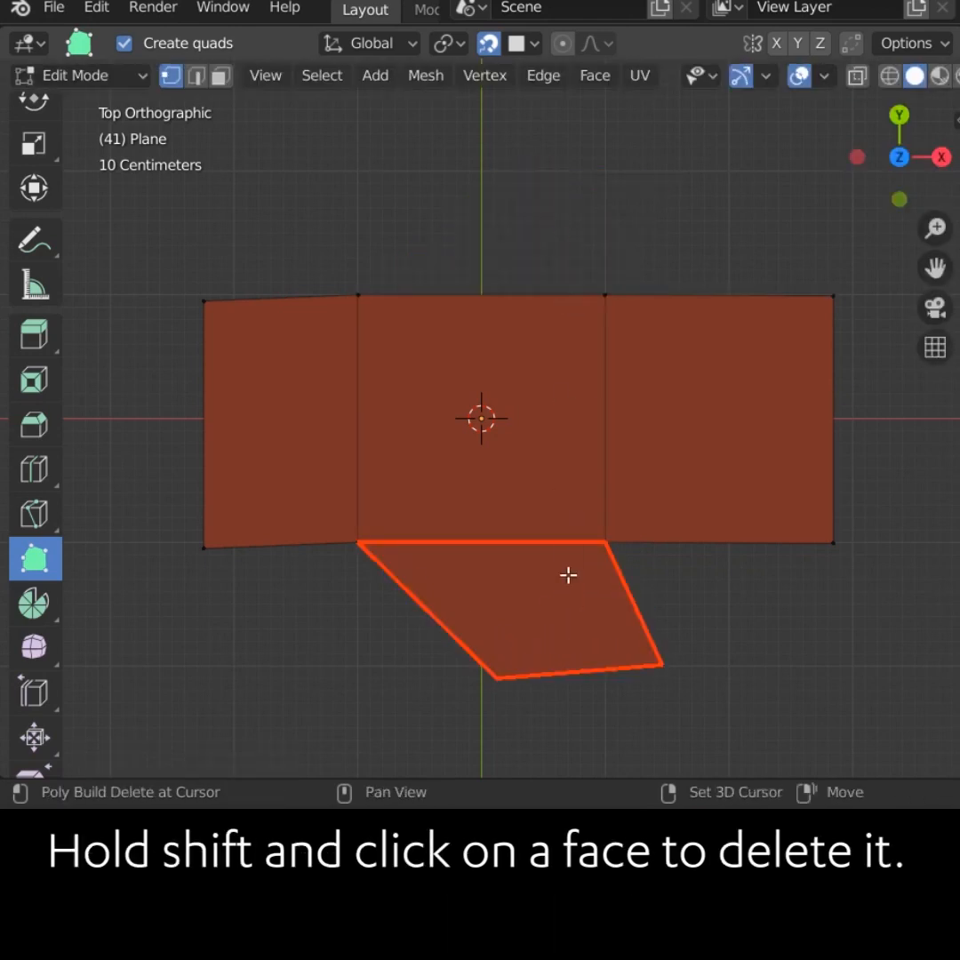
shift+click(567, 575)
shift+click(654, 497)
shift+click(273, 471)
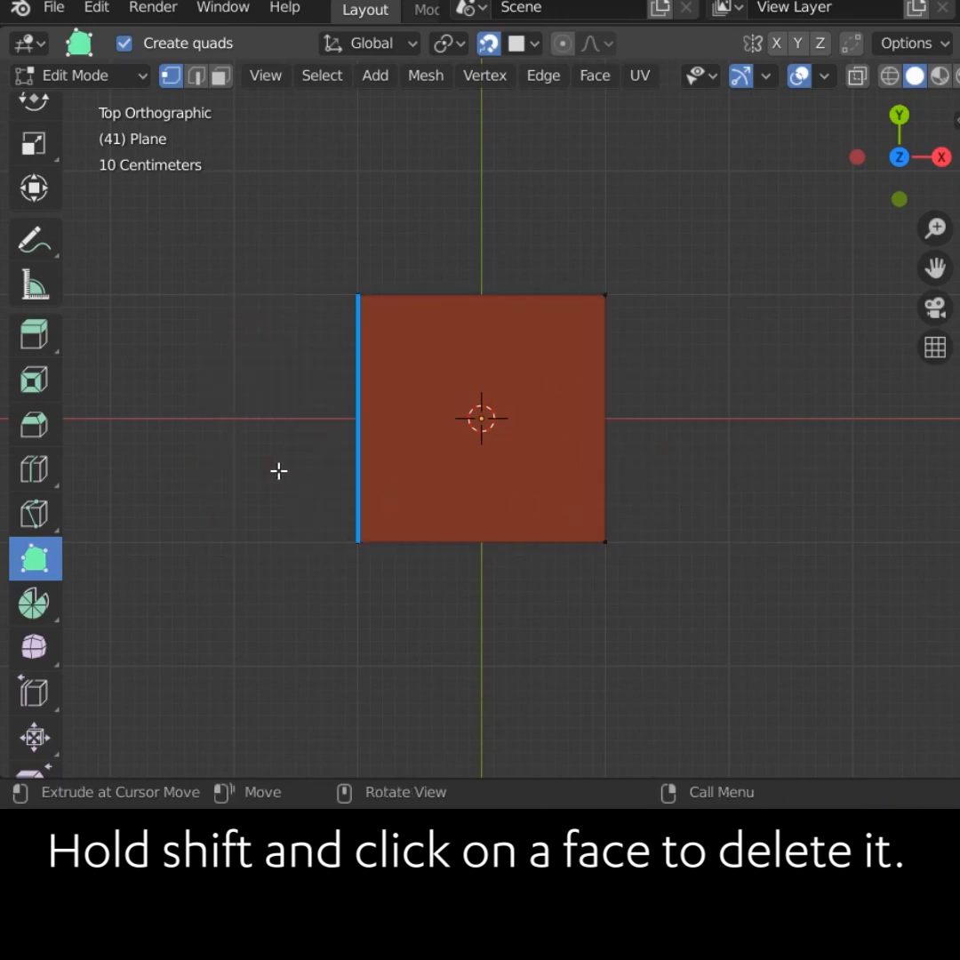
shift+click(437, 443)
Draw an open four-vertex outline around the origin with the Poly Build tool and fill it into a face
ctrl+click(590, 286)
ctrl+click(643, 487)
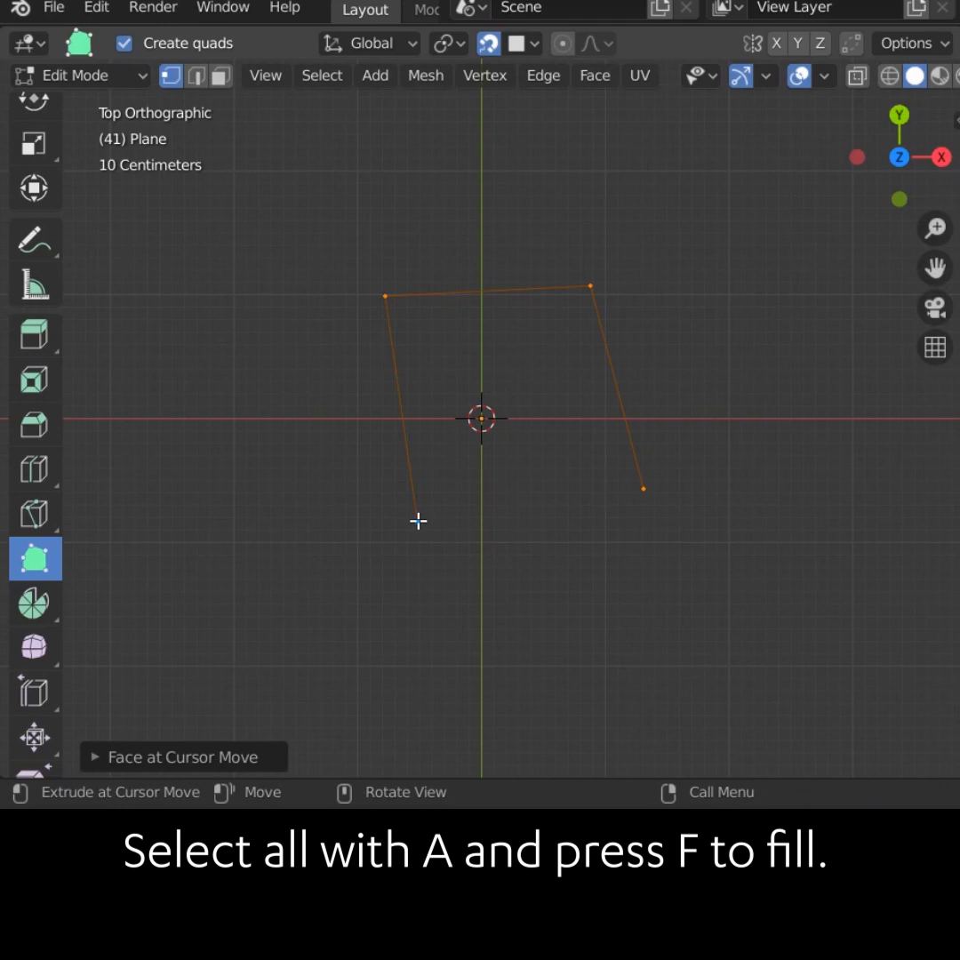
key(f)
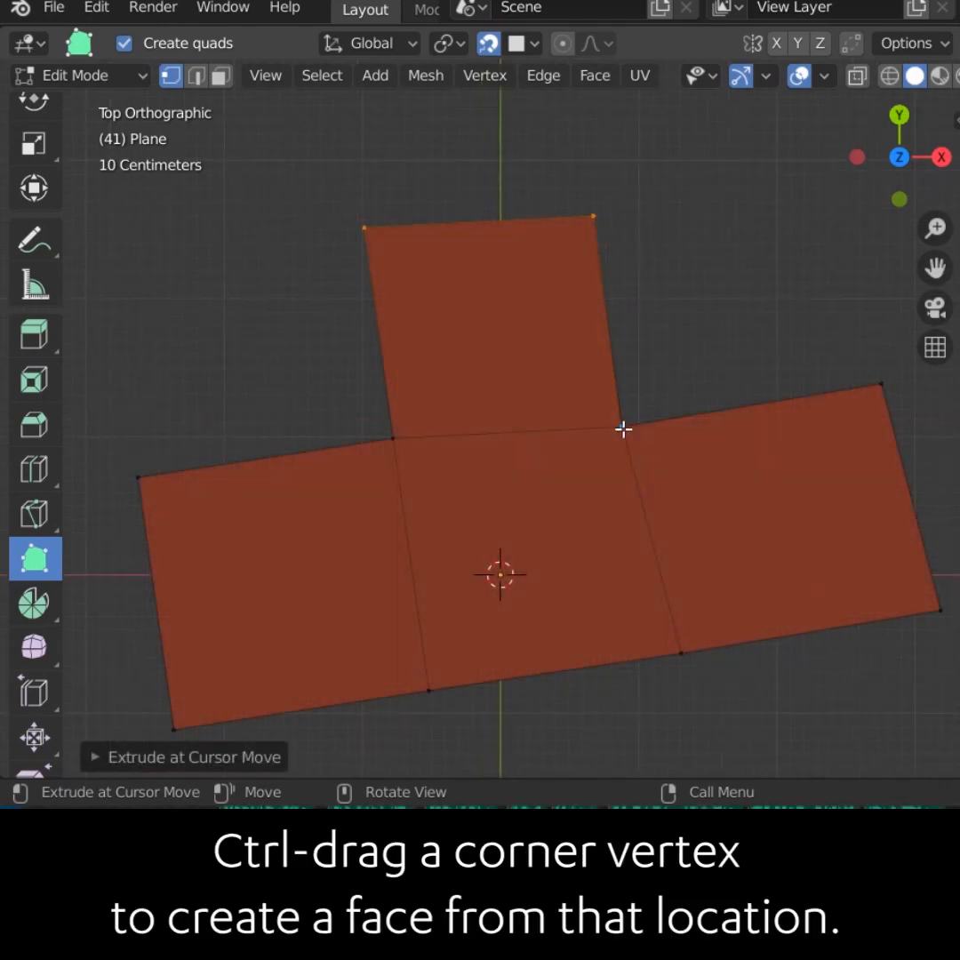
Create corner faces from the upper face's two base vertices, and extrude the lower-left edge of the quad on the monkey head
ctrl+drag(623, 428, 802, 194)
ctrl+drag(394, 435, 124, 259)
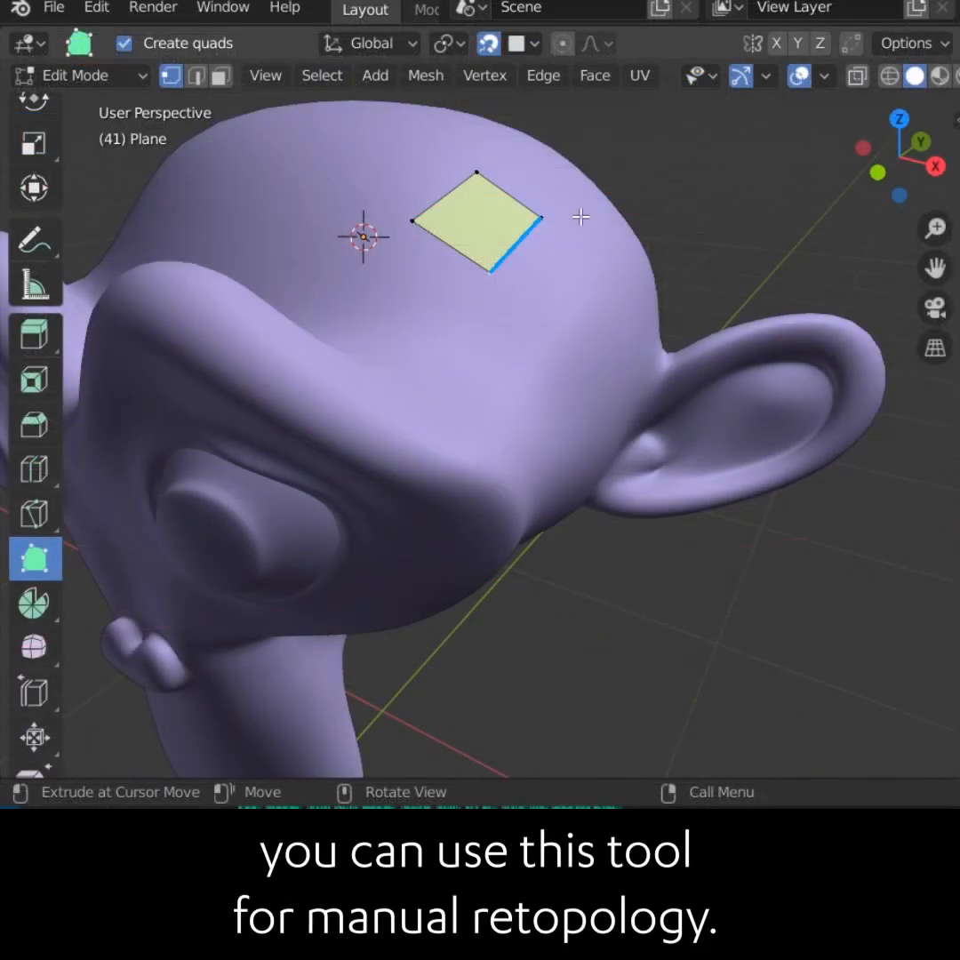
drag(452, 245, 369, 342)
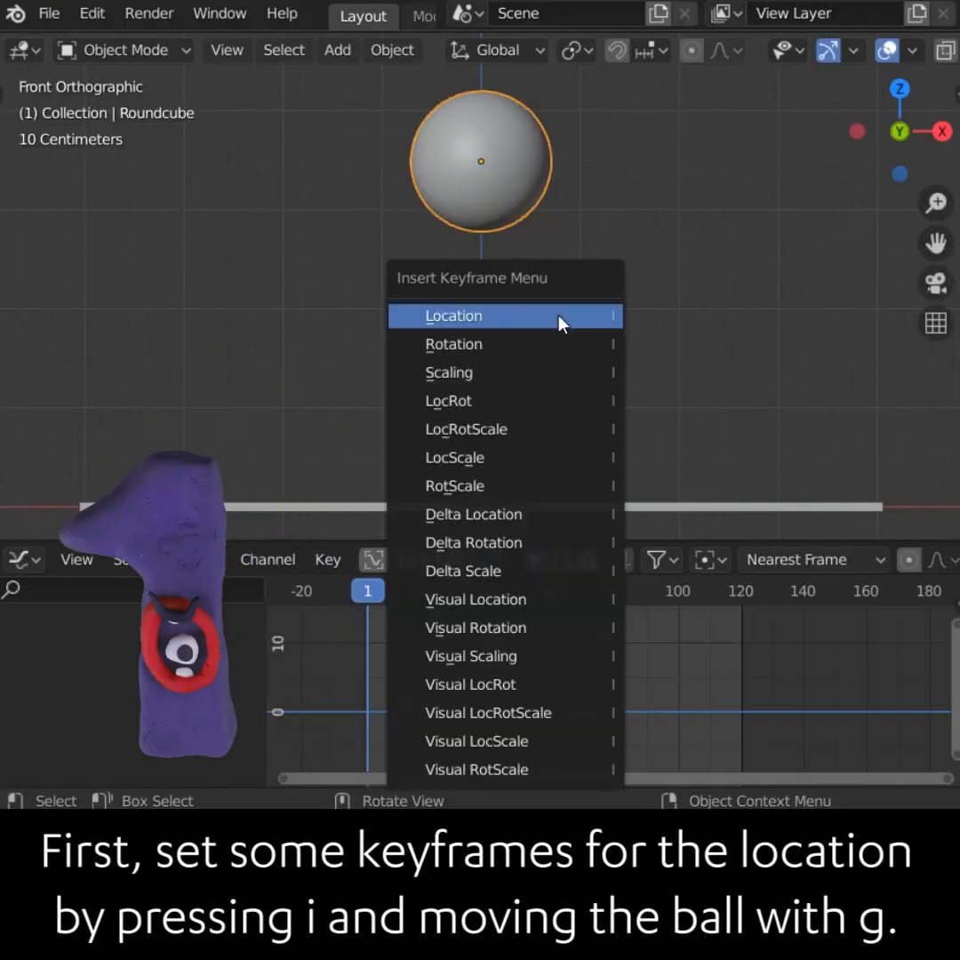
Keyframe the ball's location at frame 1, and keyframe it again at frame 40 after lowering it along Z to the ground
click(560, 325)
key(g)
key(z)
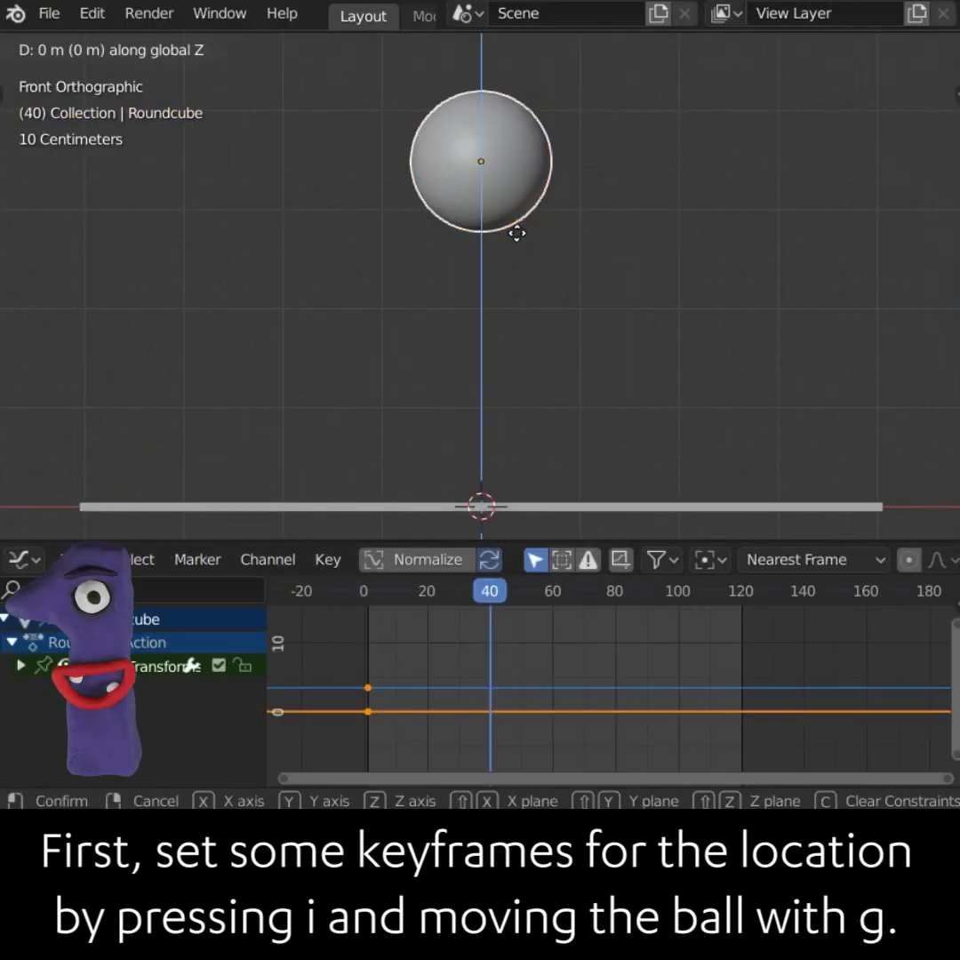
click(553, 428)
key(i)
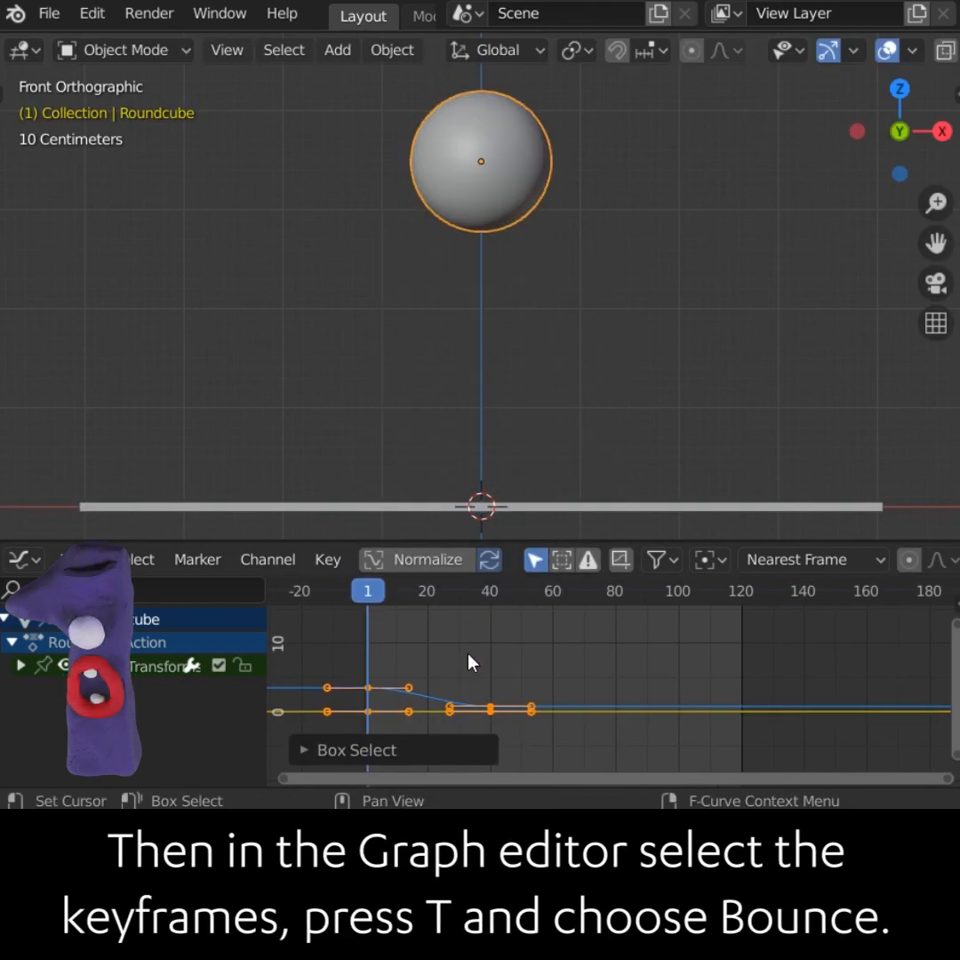
Set the interpolation of the ball's selected keyframes to Bounce and play the animation
key(t)
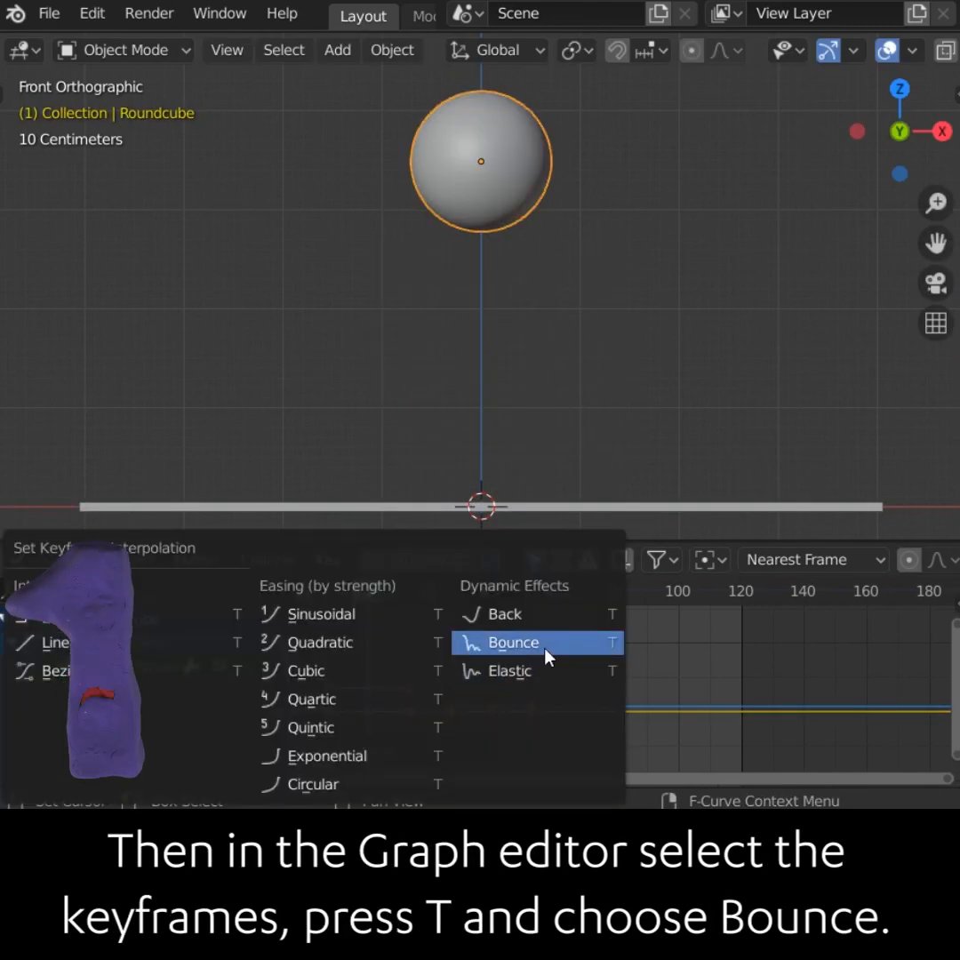
click(514, 642)
key(space)
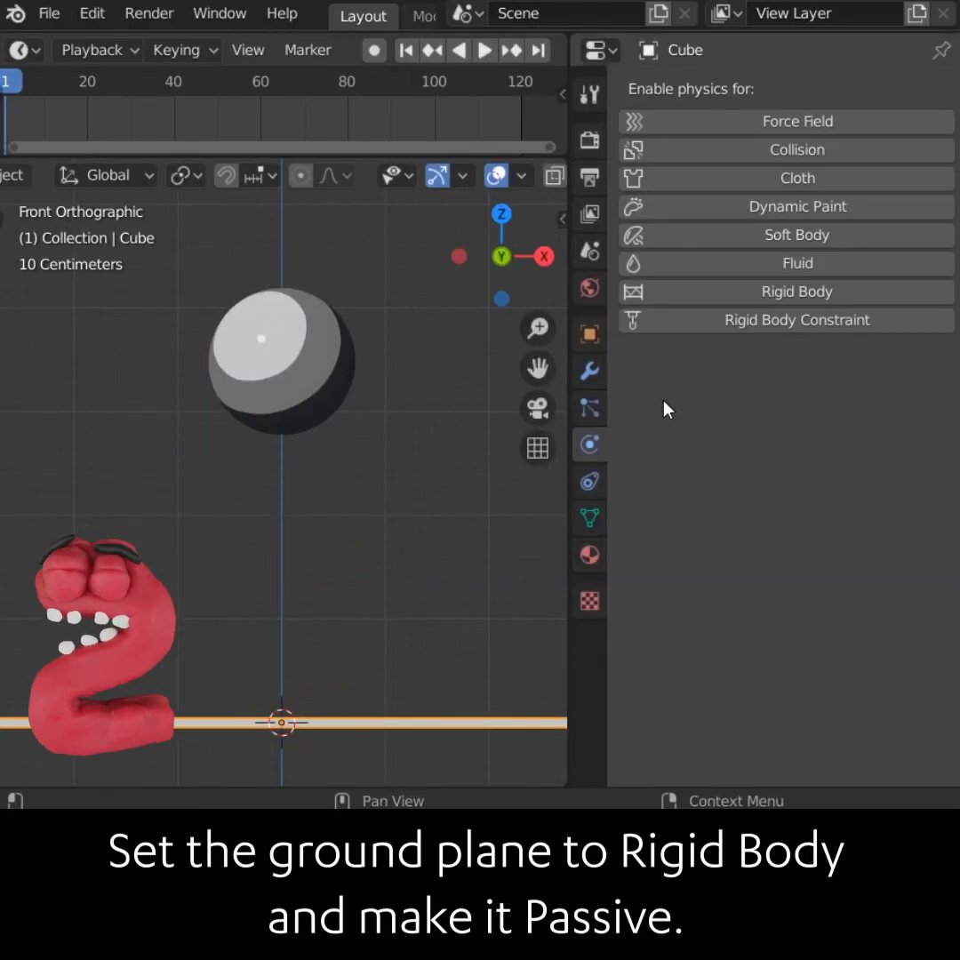
Make the ground plane a Passive rigid body and set its Friction to 0
click(694, 298)
click(820, 401)
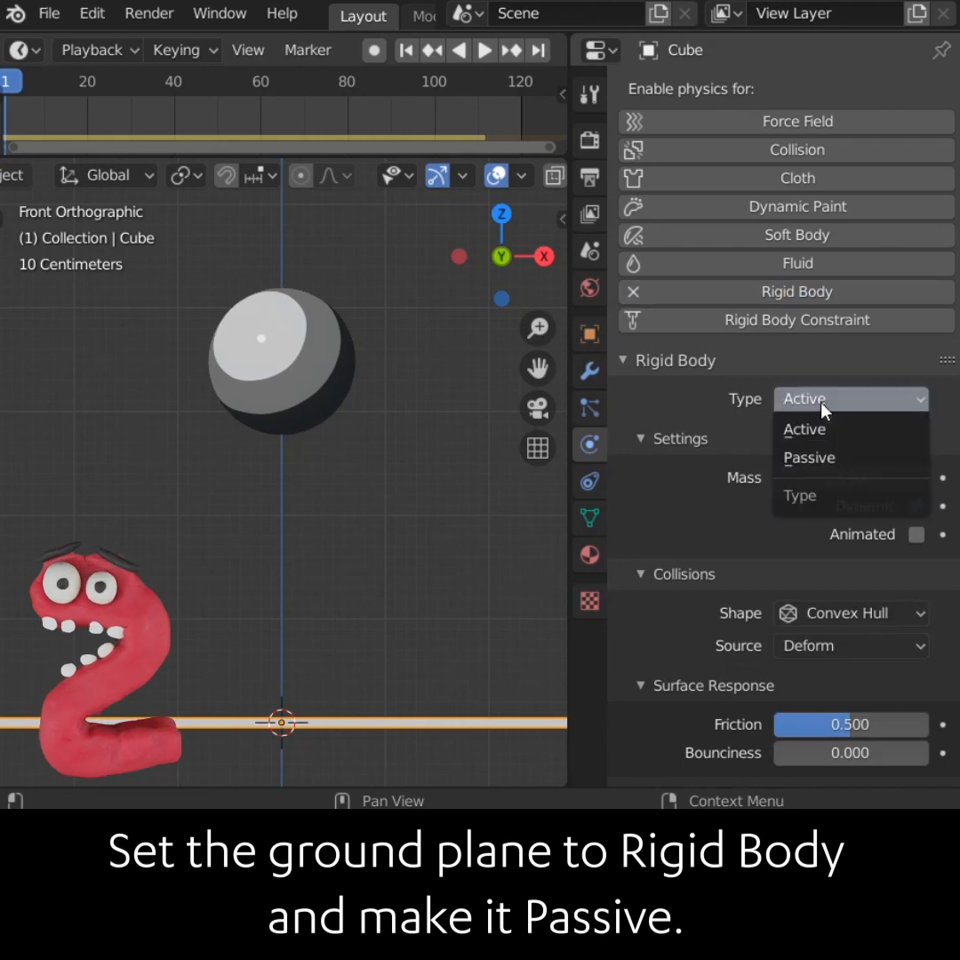
click(825, 453)
click(838, 667)
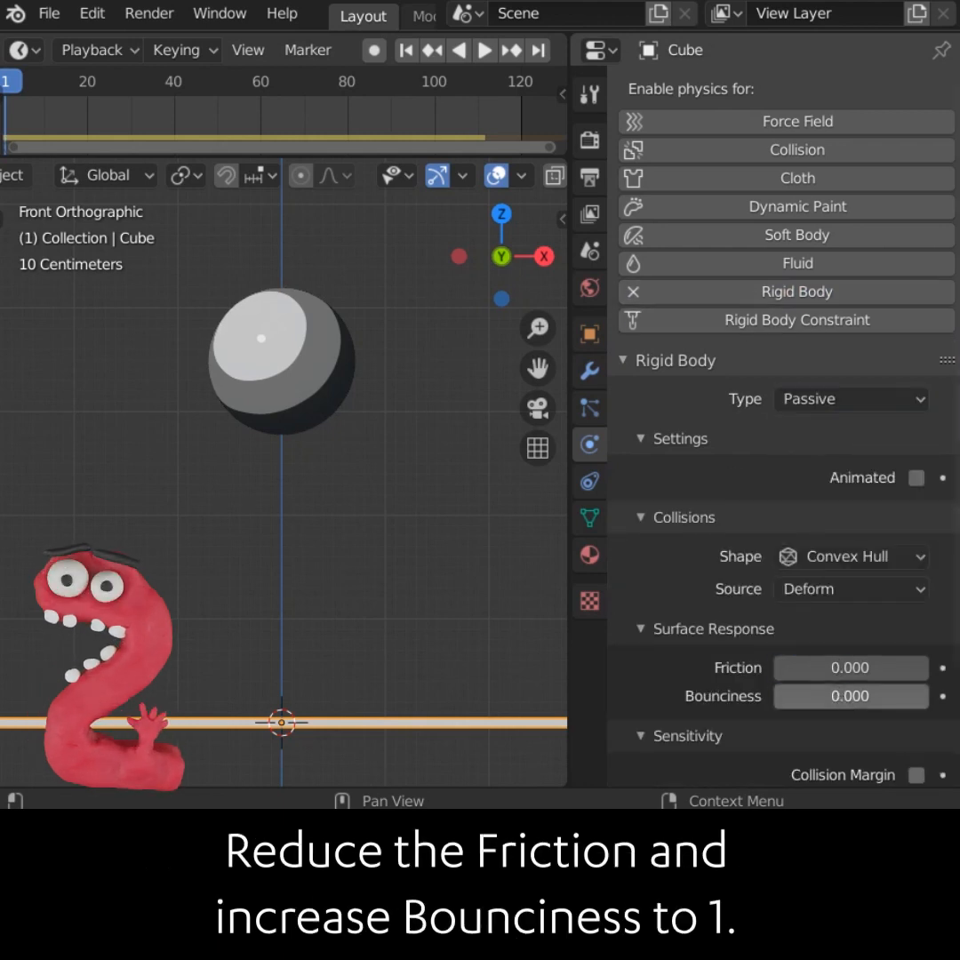
Make the ball an Active rigid body, adjusting its surface response, and play the simulation
click(330, 398)
click(714, 292)
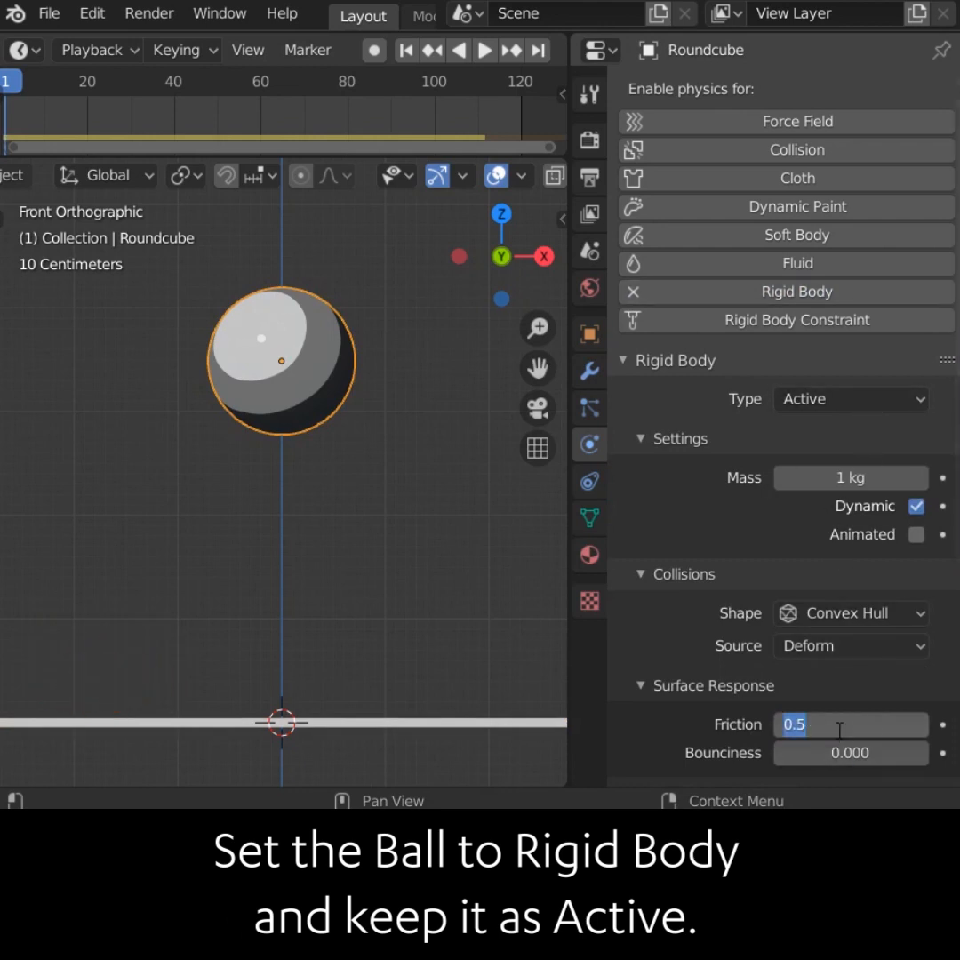
text(0.5)
key(Return)
key(space)
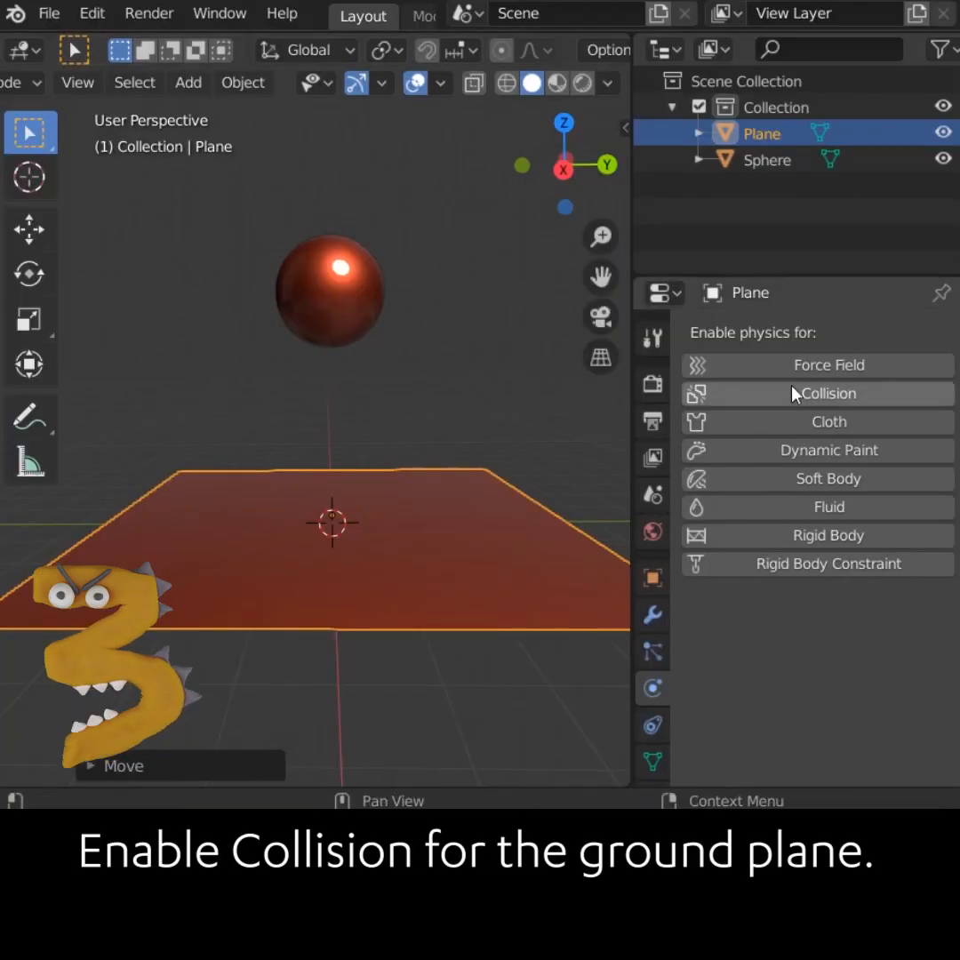
Enable Collision on the plane, and give the sphere Soft Body physics with Goal turned off
click(794, 394)
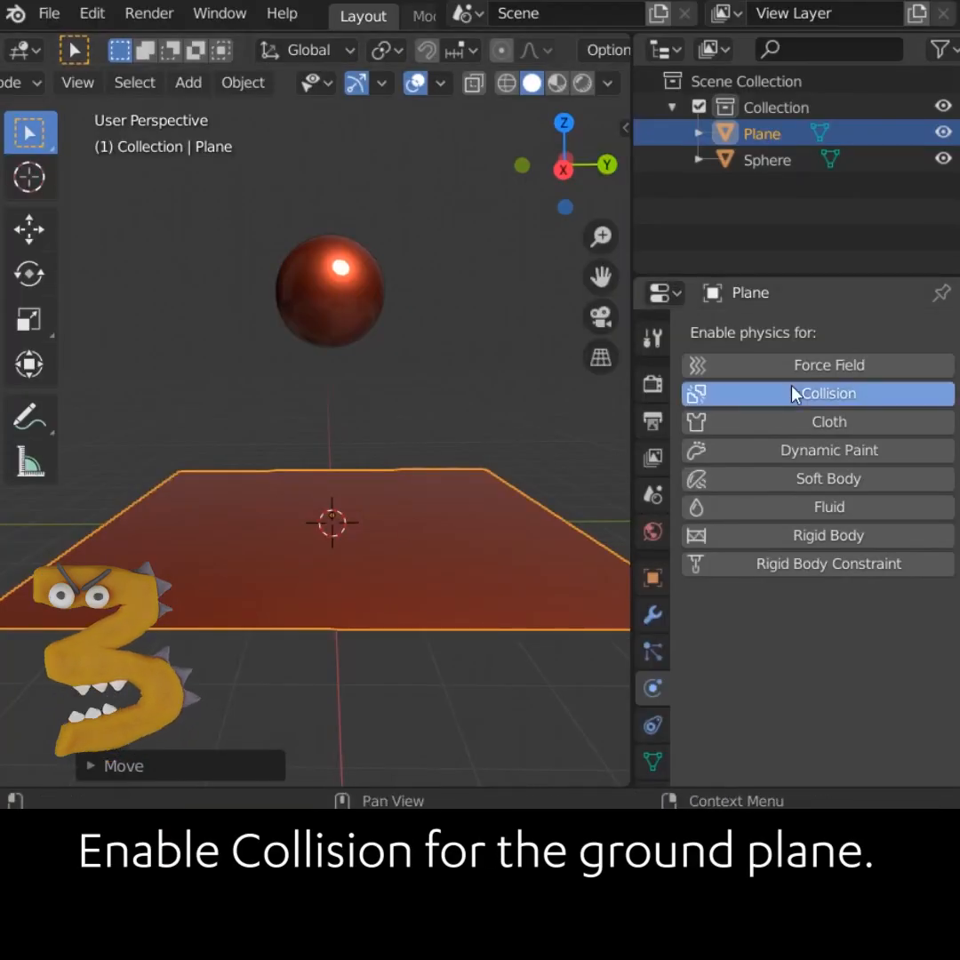
click(351, 305)
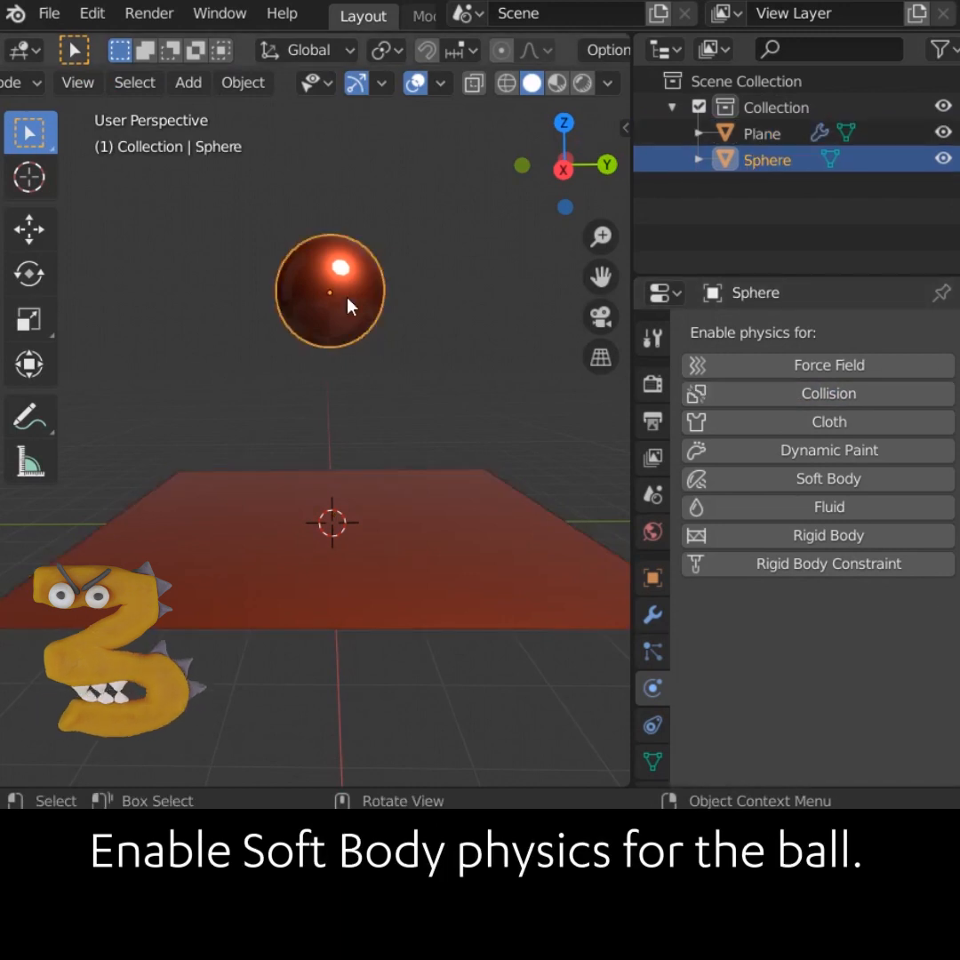
click(769, 485)
scroll(770, 488, down, 10)
click(727, 470)
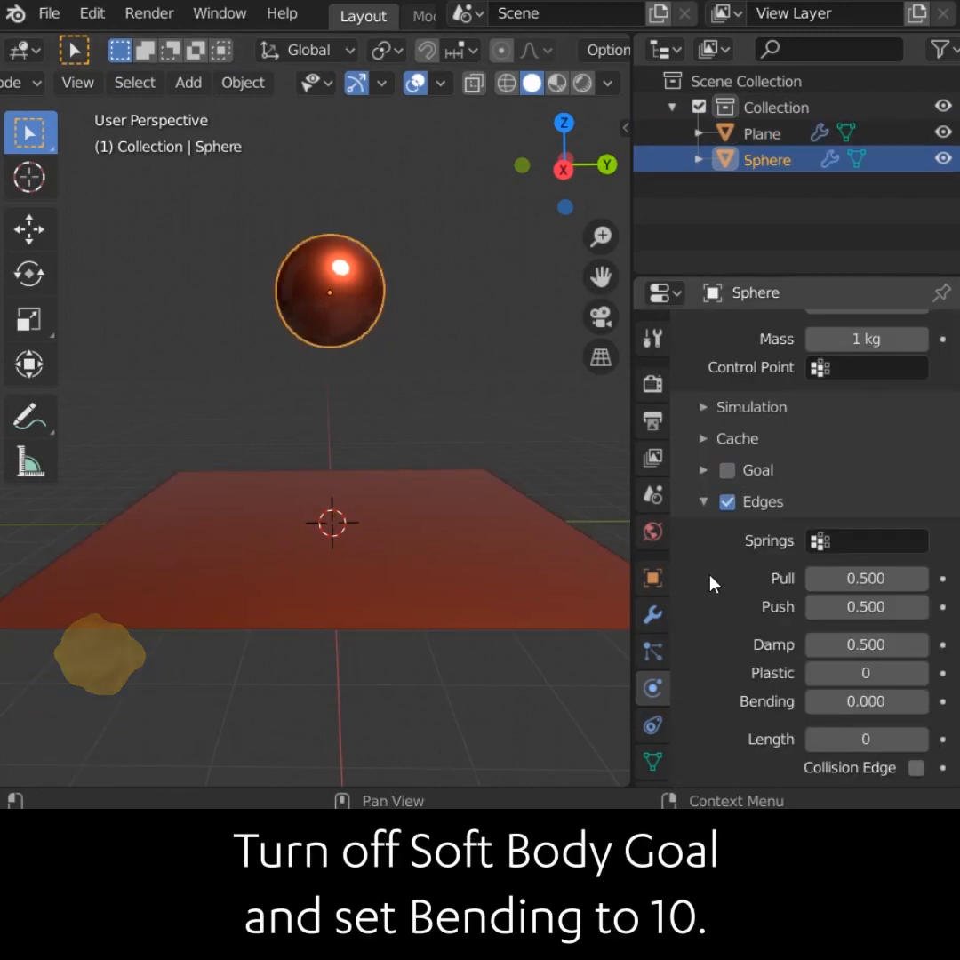
Set the Bending of the sphere's soft body edges to 10 and play the simulation
scroll(720, 582, down, 2)
mouse_move(867, 616)
mouse_down()
mouse_move(906, 616)
mouse_move(853, 616)
mouse_up()
scroll(721, 636, down, 4)
click(726, 657)
key(space)
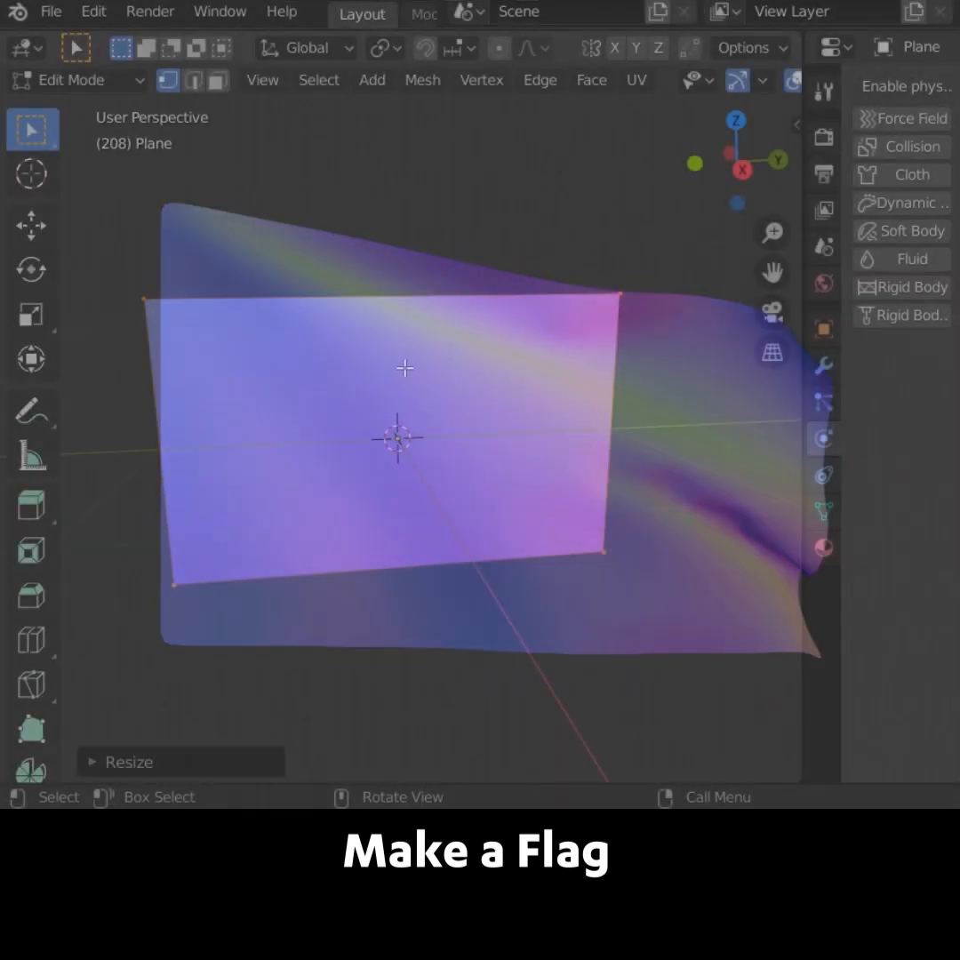
Add 16 evenly spaced vertical loop cuts and 9 horizontal loop cuts to the flag plane
key(ctrl+r)
scroll(405, 313, up, 15)
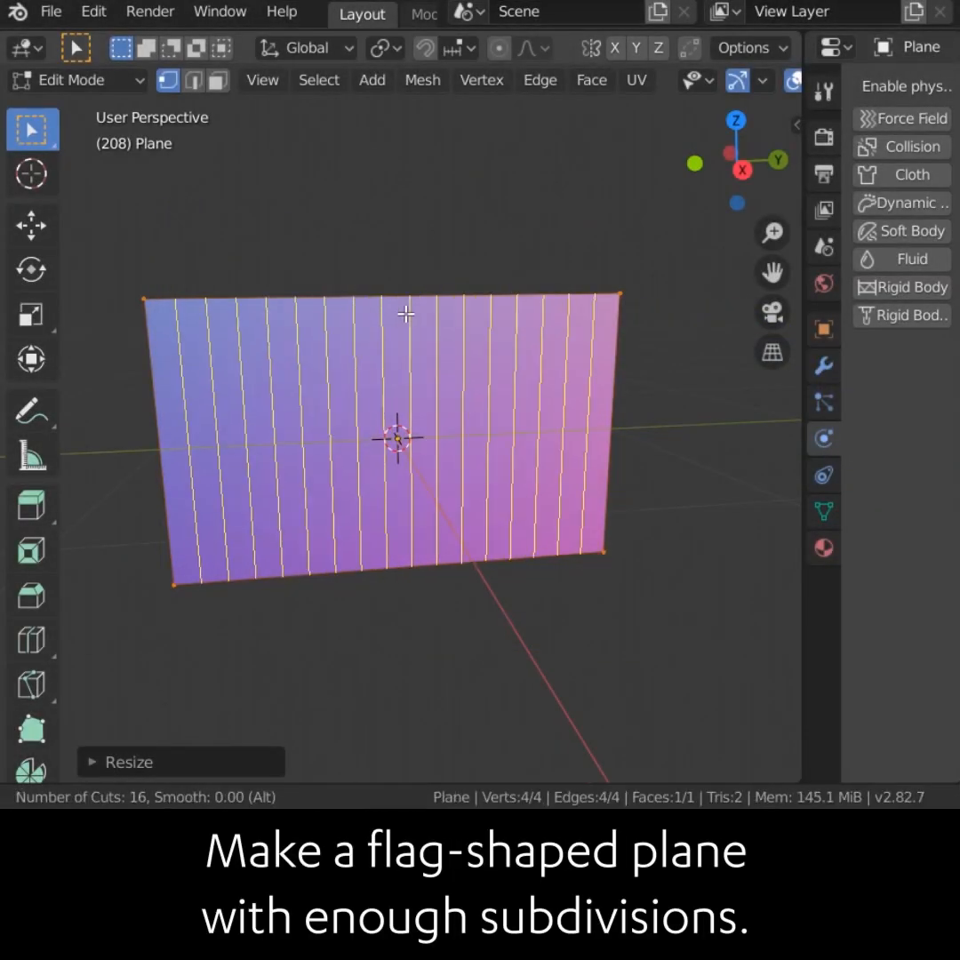
click(405, 313)
right_click(405, 313)
key(ctrl+r)
scroll(401, 432, up, 8)
click(402, 433)
right_click(402, 433)
Select the flag's whole mesh and subdivide it
key(a)
right_click(386, 418)
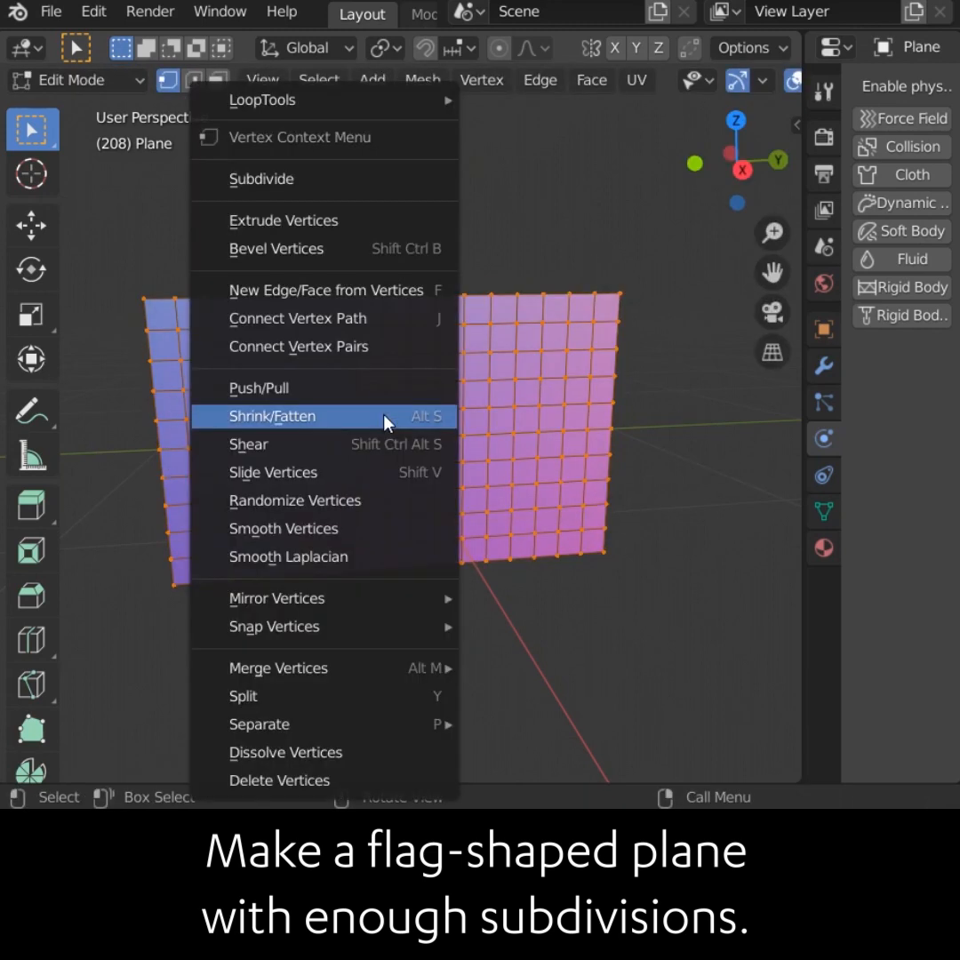
click(375, 186)
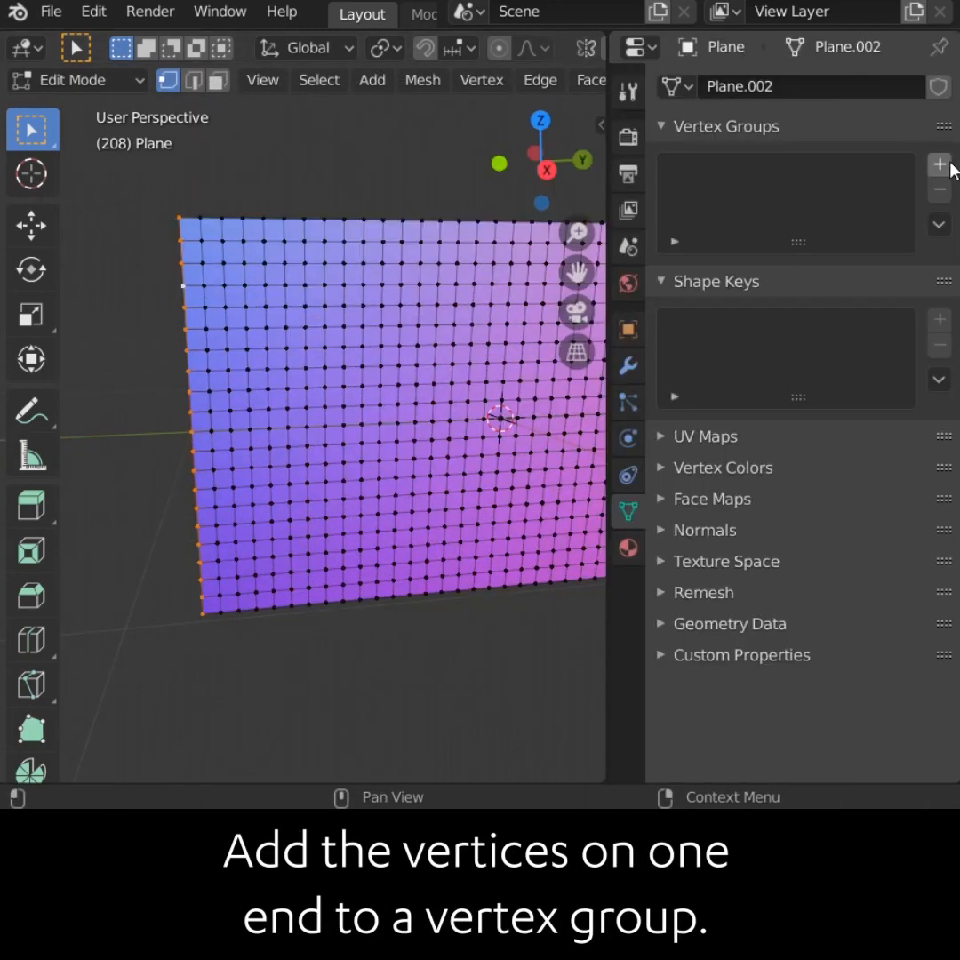
Assign the vertices of the flag's left edge to a new vertex group and use it as the Cloth Pin Group
click(940, 164)
click(692, 327)
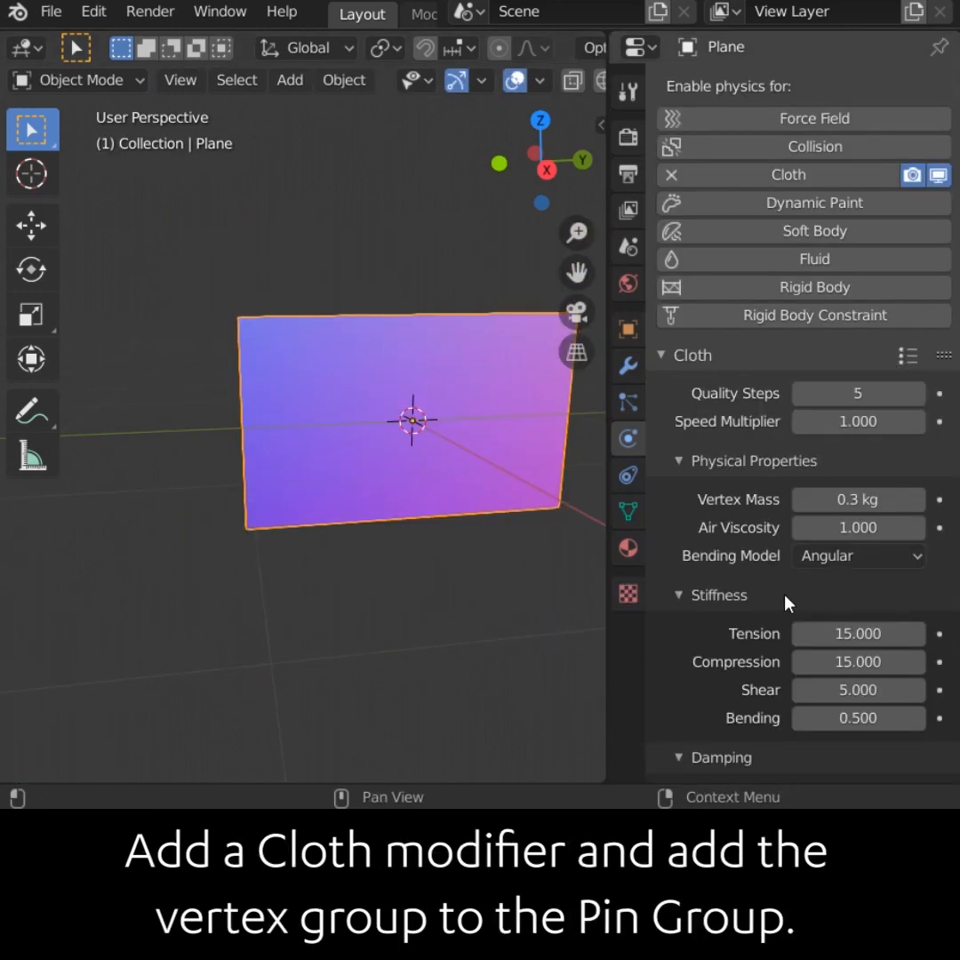
scroll(786, 602, down, 15)
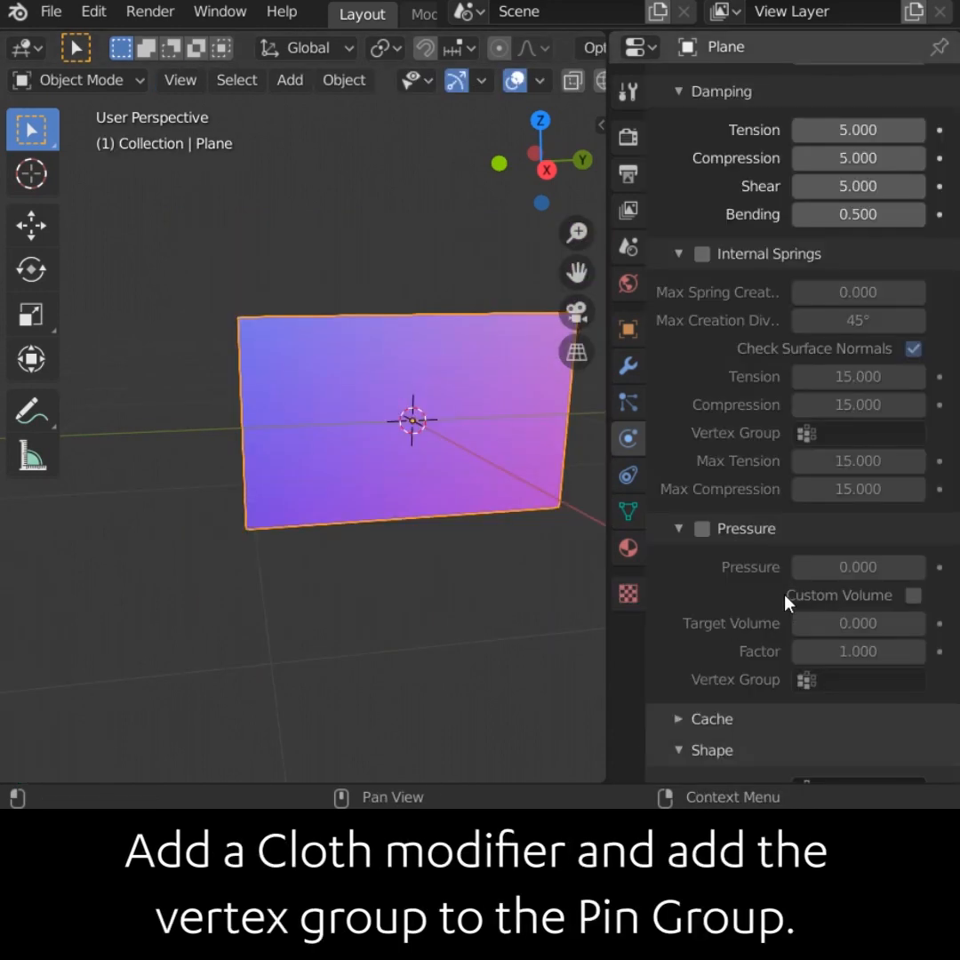
click(805, 580)
click(682, 311)
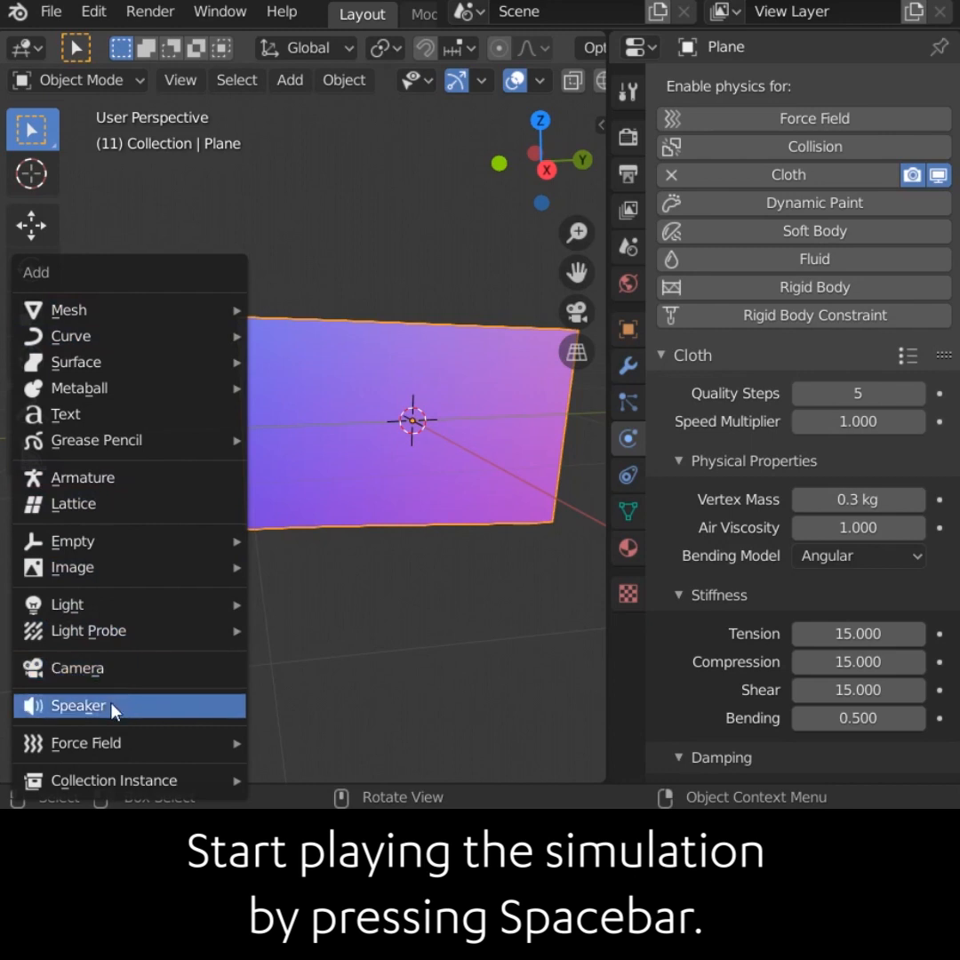
Add a Wind force field and rotate it 90 degrees about the X axis
mouse_move(114, 744)
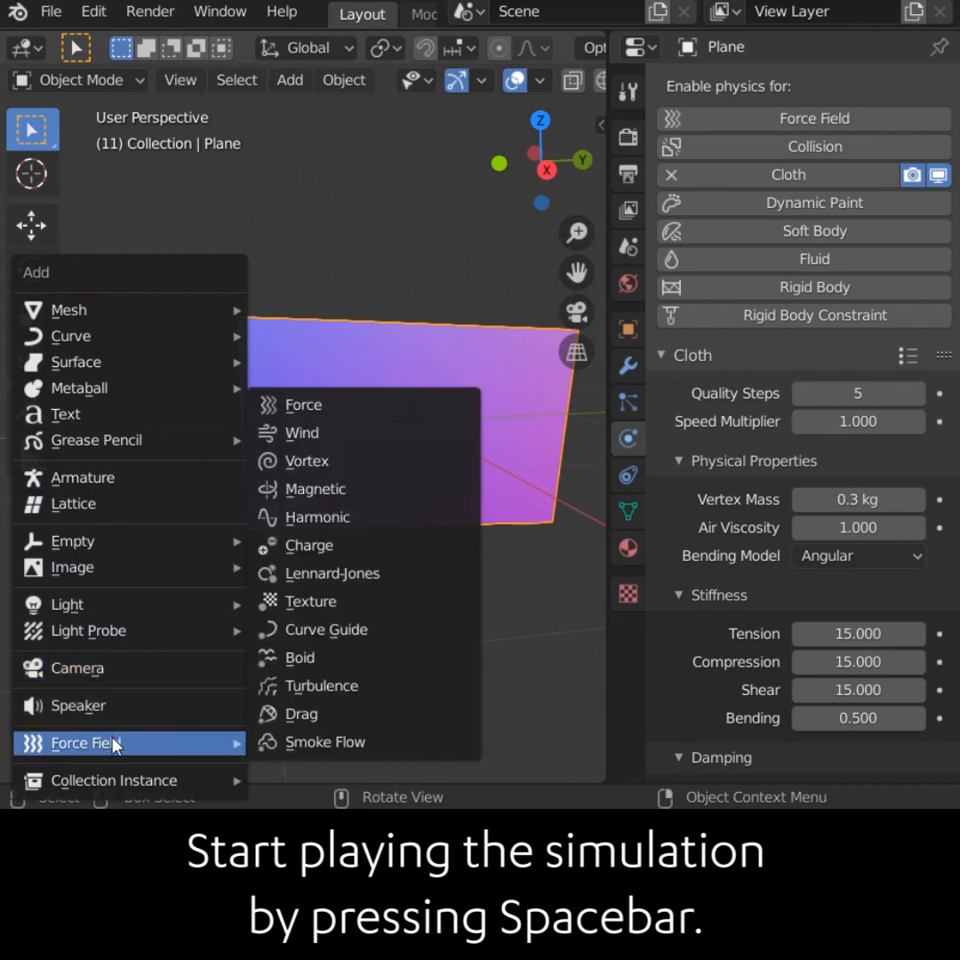
click(330, 441)
text(rx90)
key(Return)
Rotate the wind force field 180 degrees about the Z axis
text(rz10880)
key(Escape)
key(r)
key(z)
key(1)
key(8)
key(0)
key(Return)
Move the wind field along Y to beside the flag's pinned edge and set its Strength to 5000
key(g)
key(y)
click(586, 439)
double_click(867, 341)
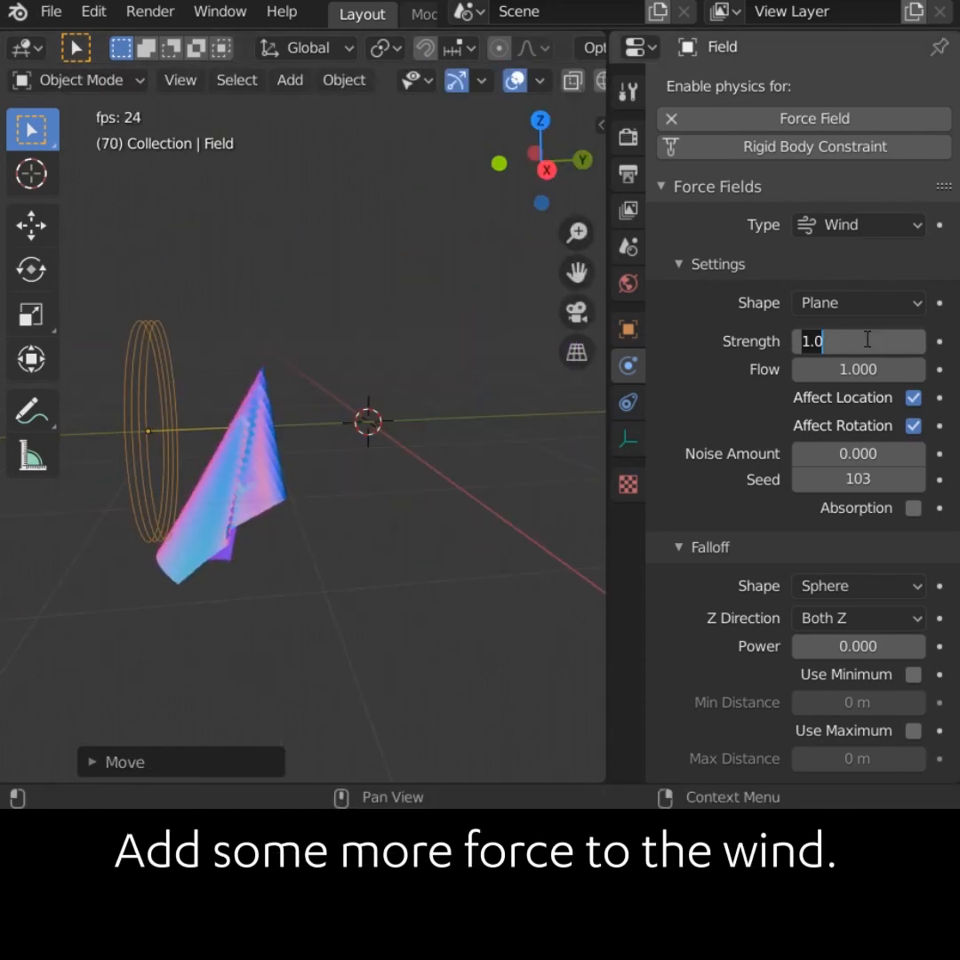
text(5000)
key(Return)
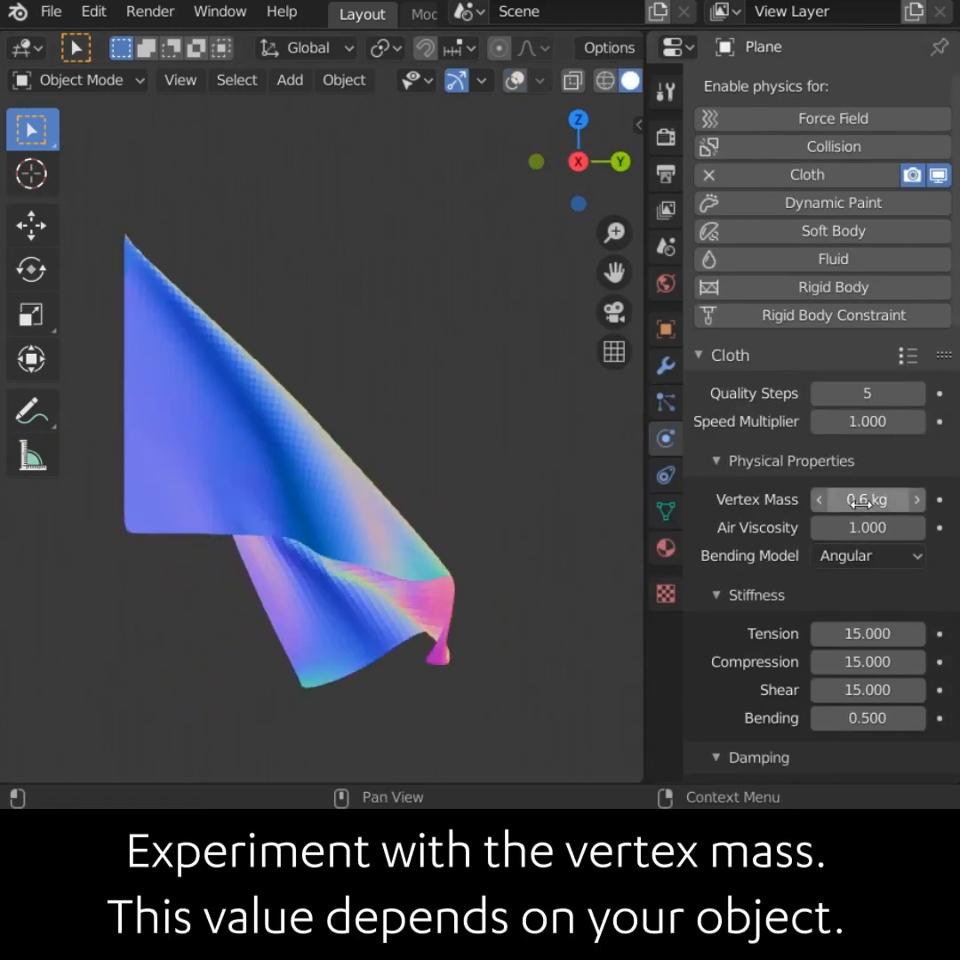
Set the flag's Vertex Mass to 0.1 kg and try the Denim and Cotton cloth presets
text(0.1)
key(Return)
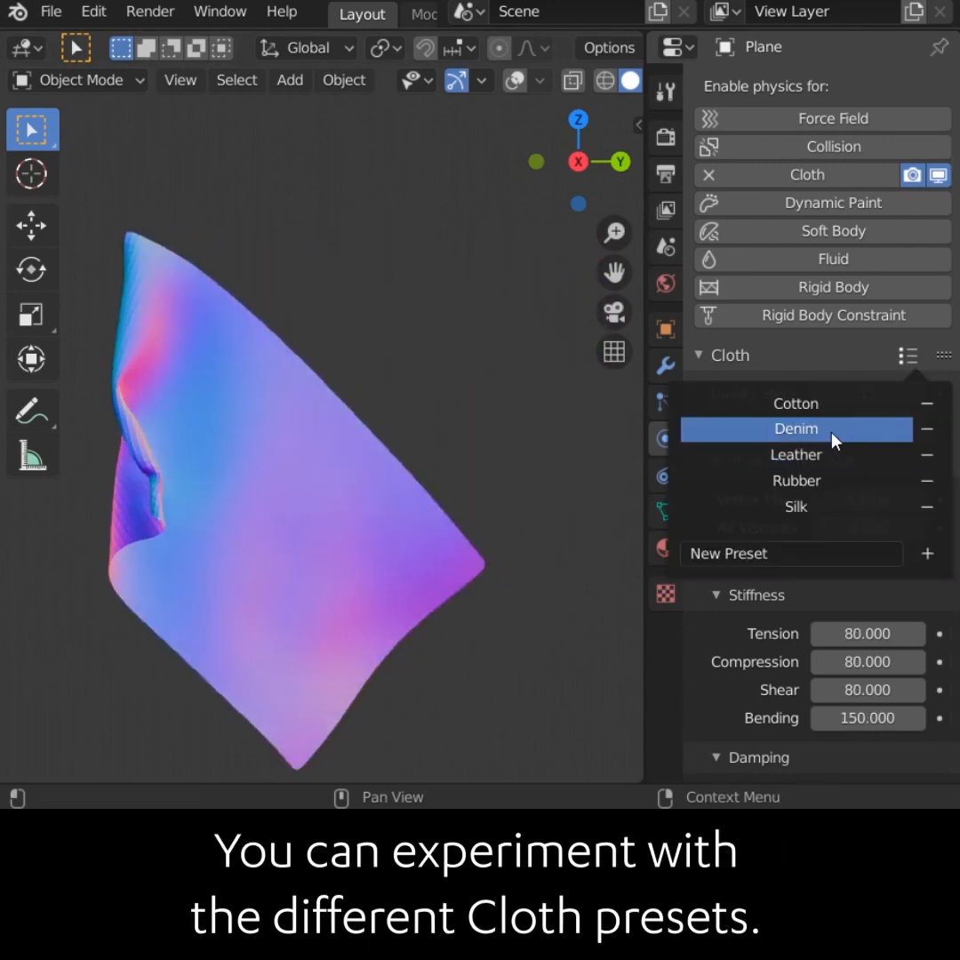
click(835, 430)
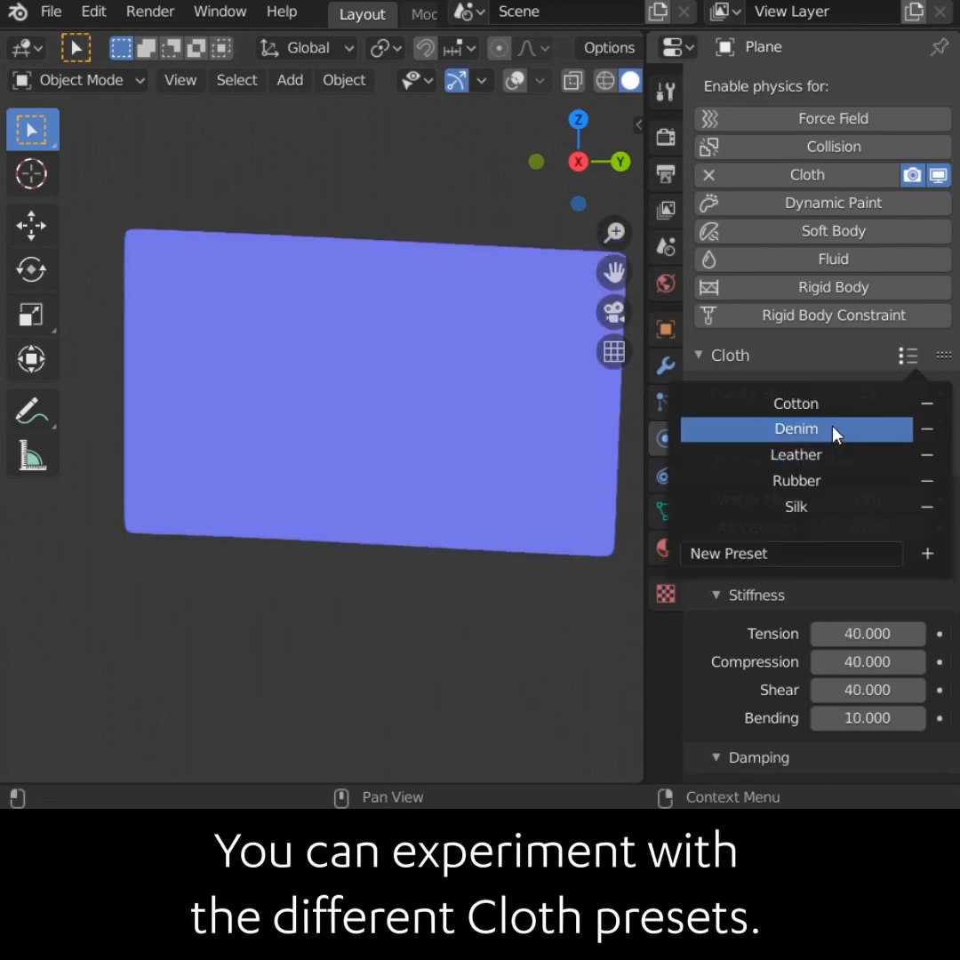
click(832, 407)
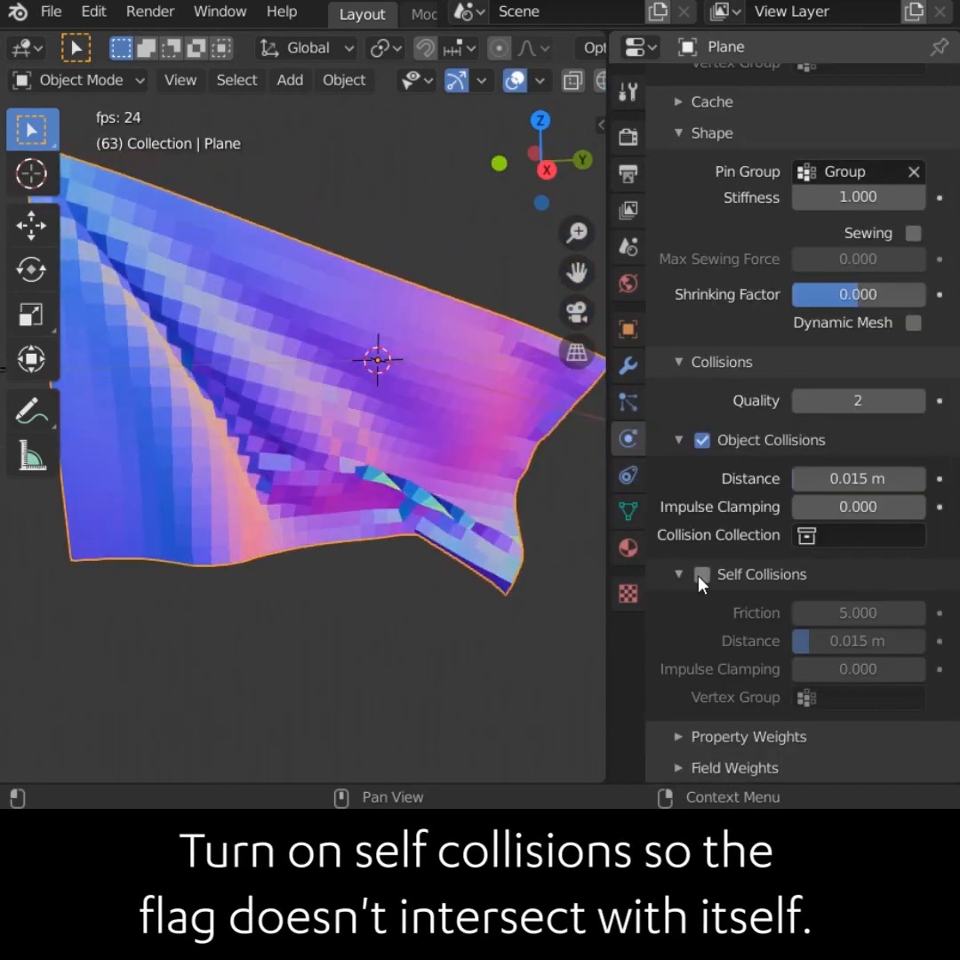
Turn on Self Collisions for the flag's cloth
click(702, 574)
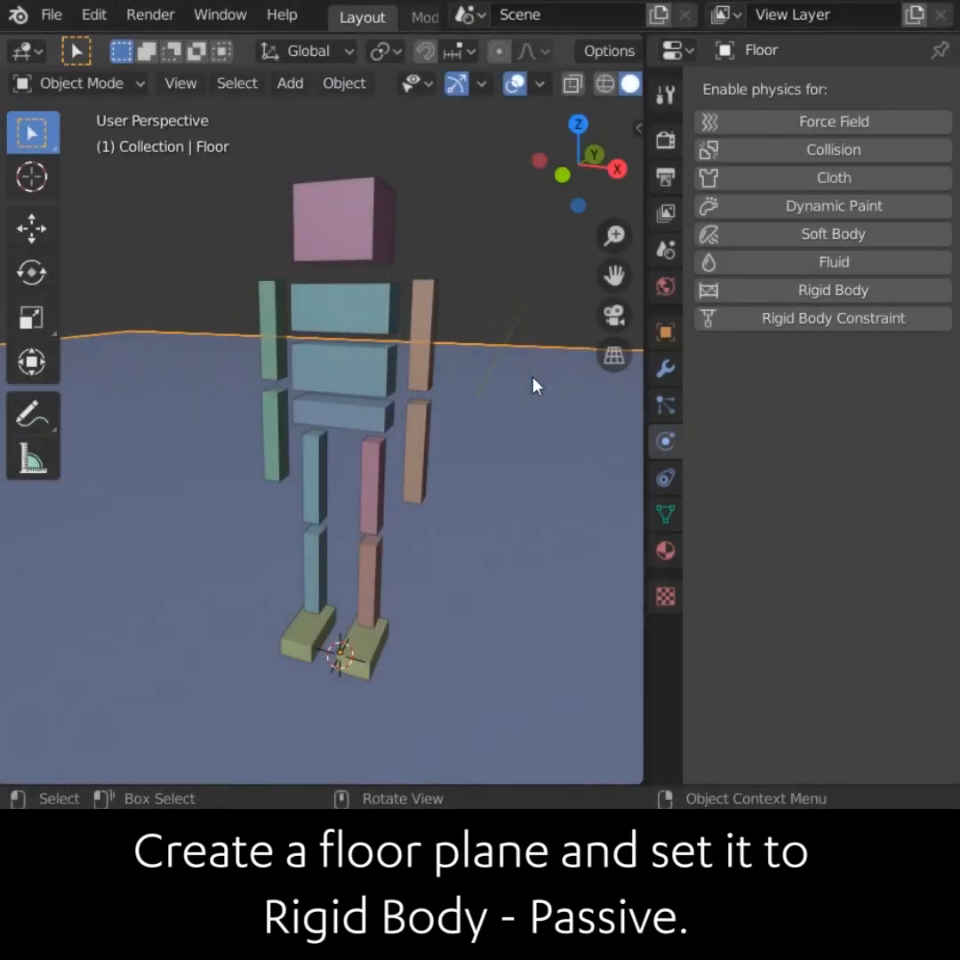
Make the floor plane a Passive rigid body
click(785, 293)
click(842, 404)
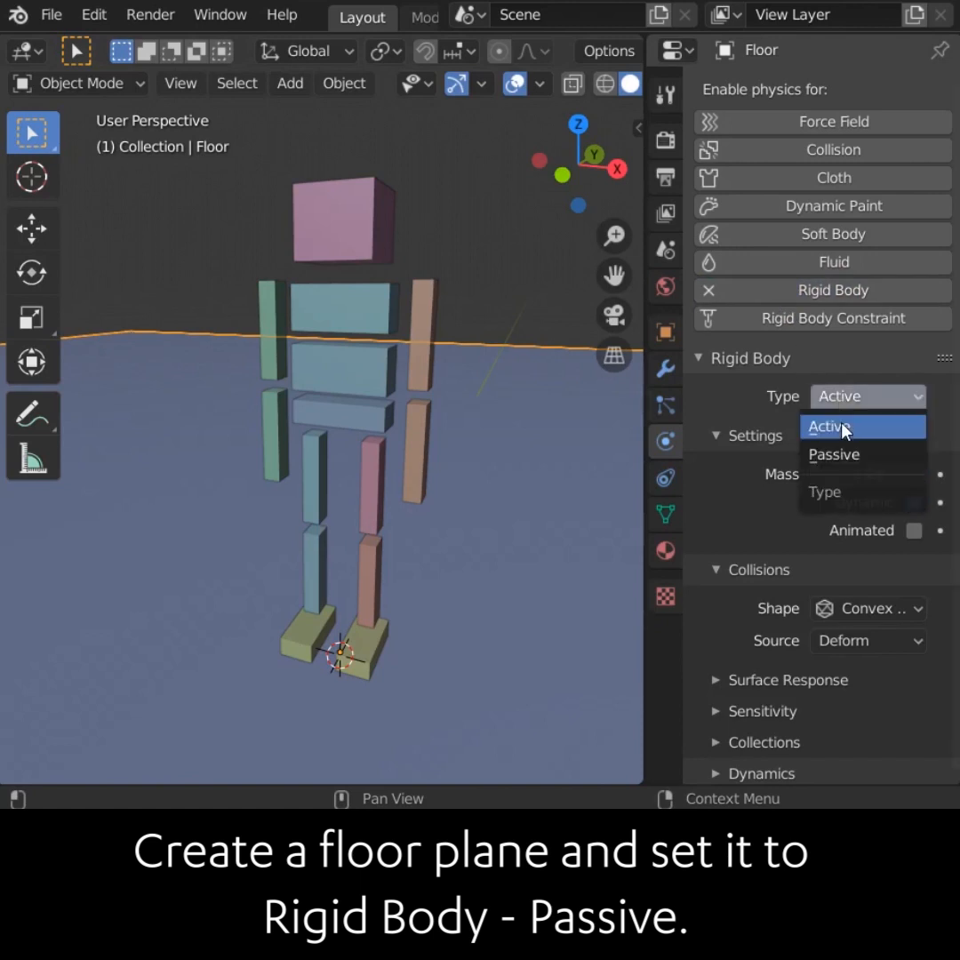
click(844, 454)
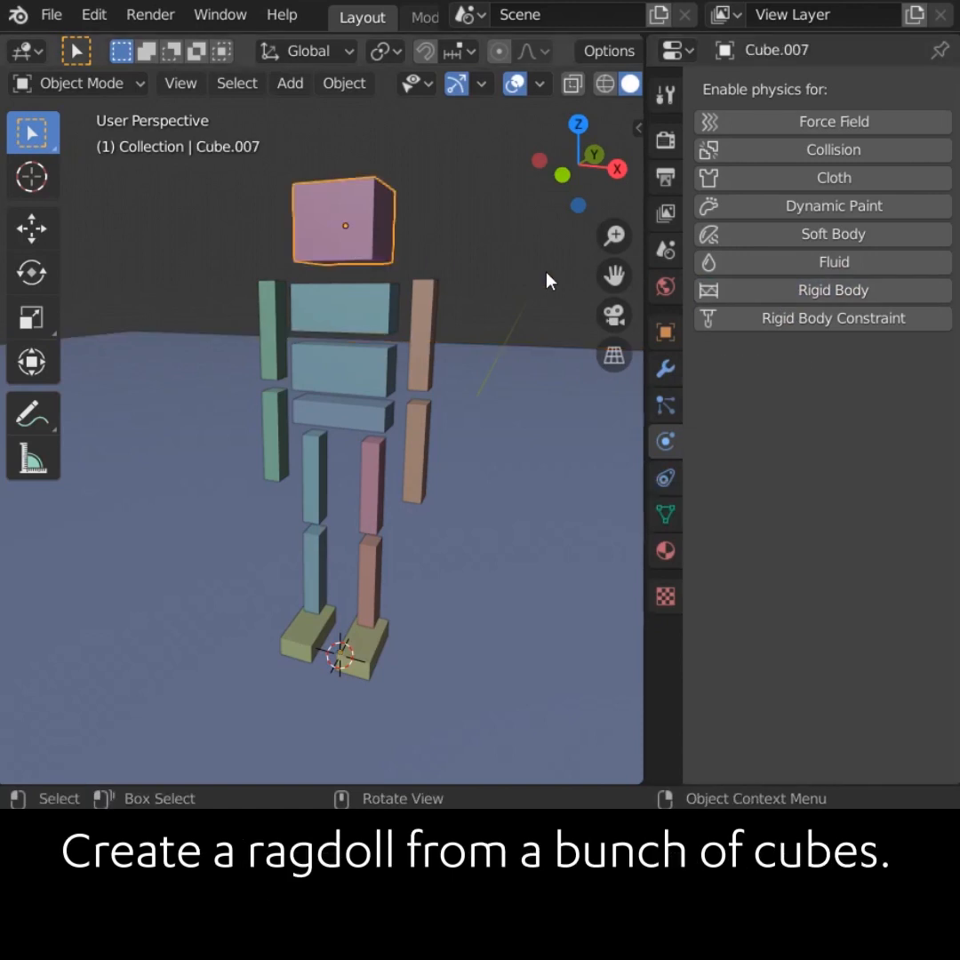
Give the ragdoll's head cube Active Rigid Body physics, and play the simulation before resetting it to the start
click(754, 298)
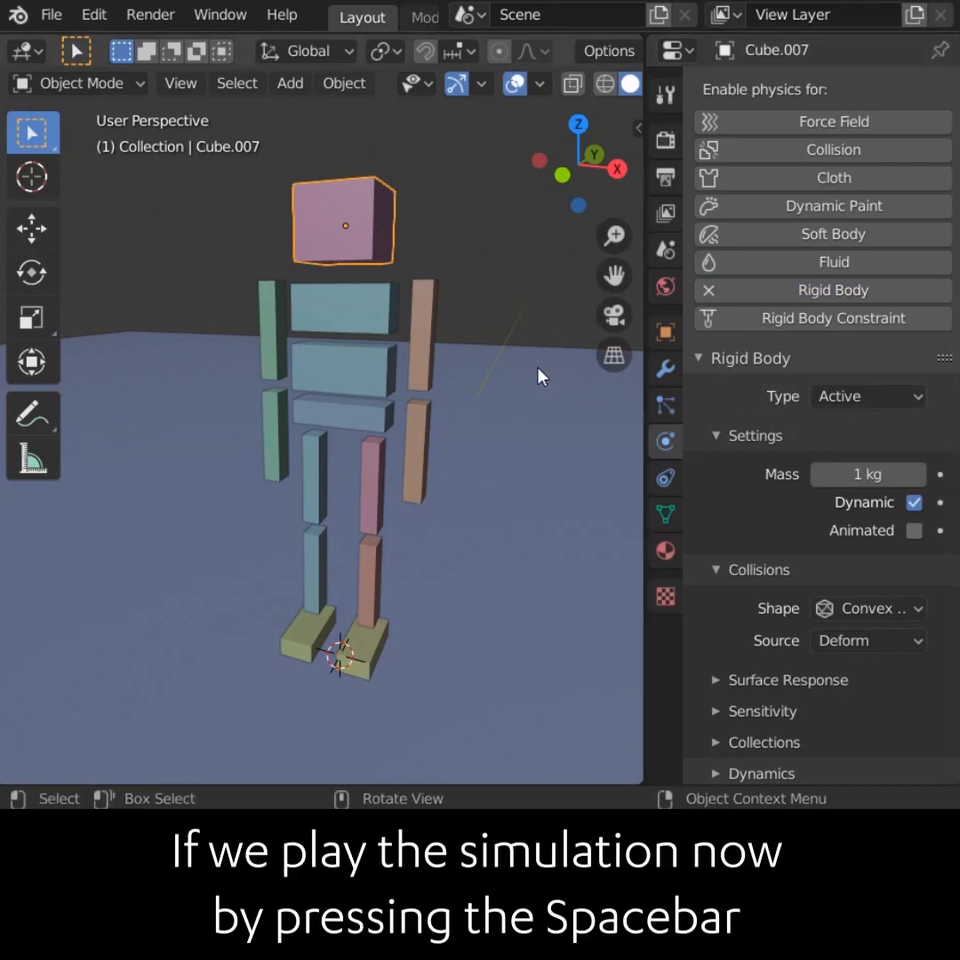
key(space)
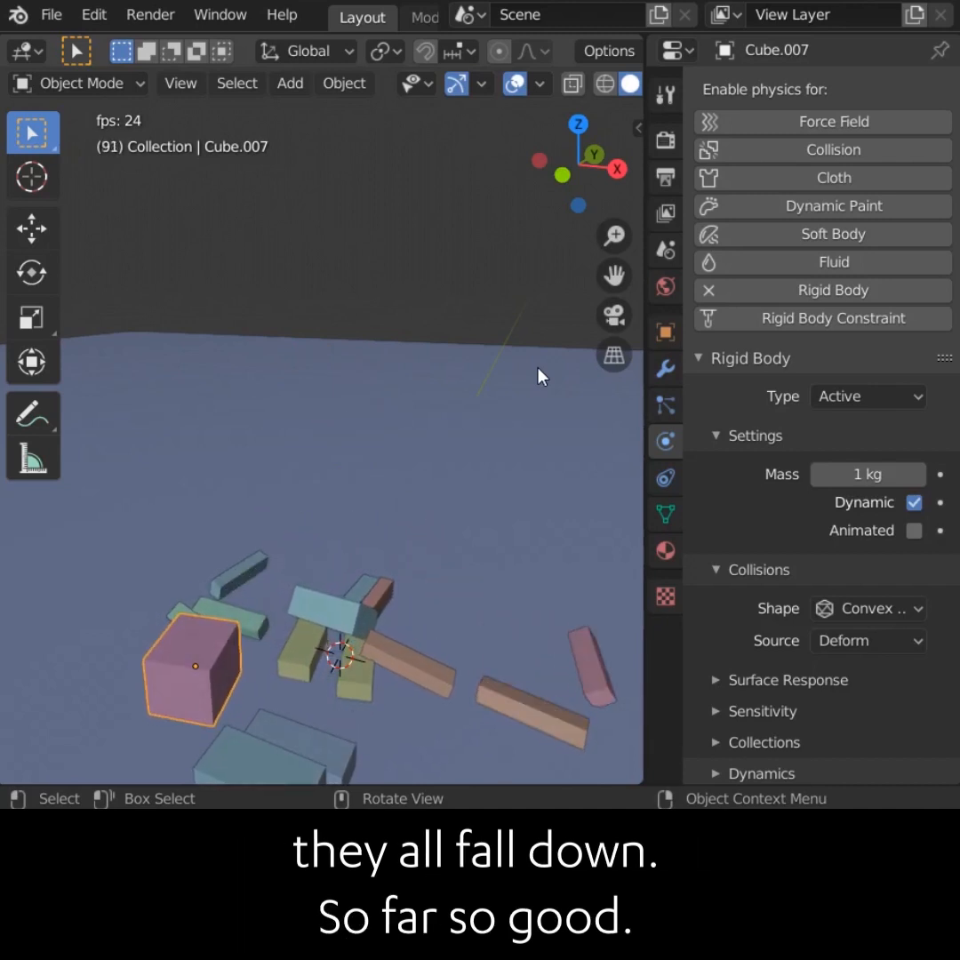
key(Escape)
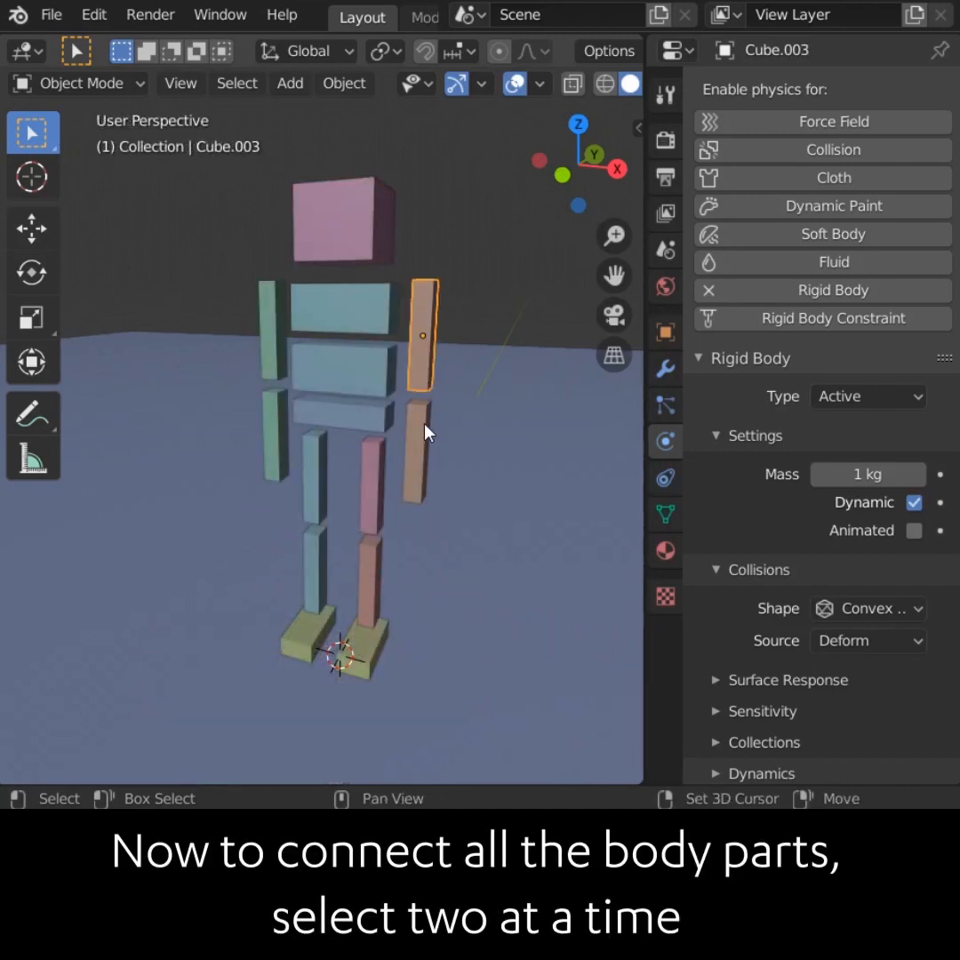
Connect the upper and lower arm blocks on the ragdoll's orange arm with a Point type rigid body connection
shift+click(418, 434)
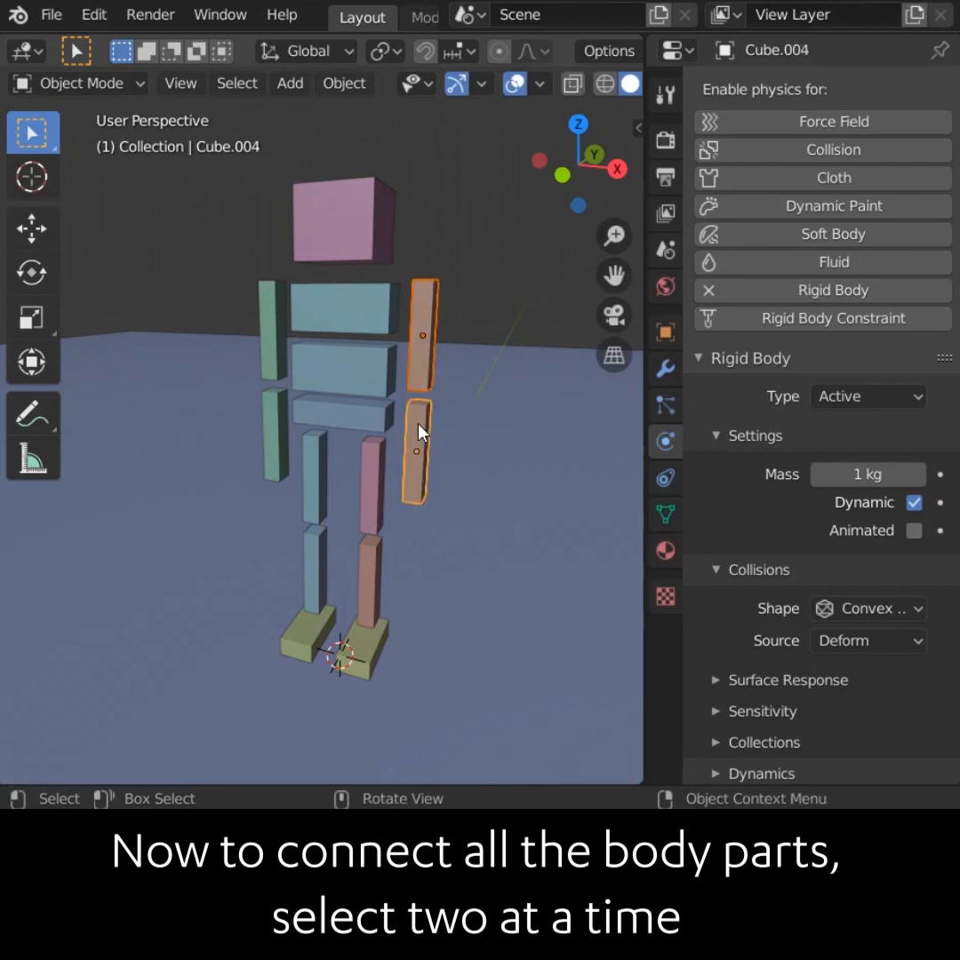
click(344, 82)
mouse_move(438, 689)
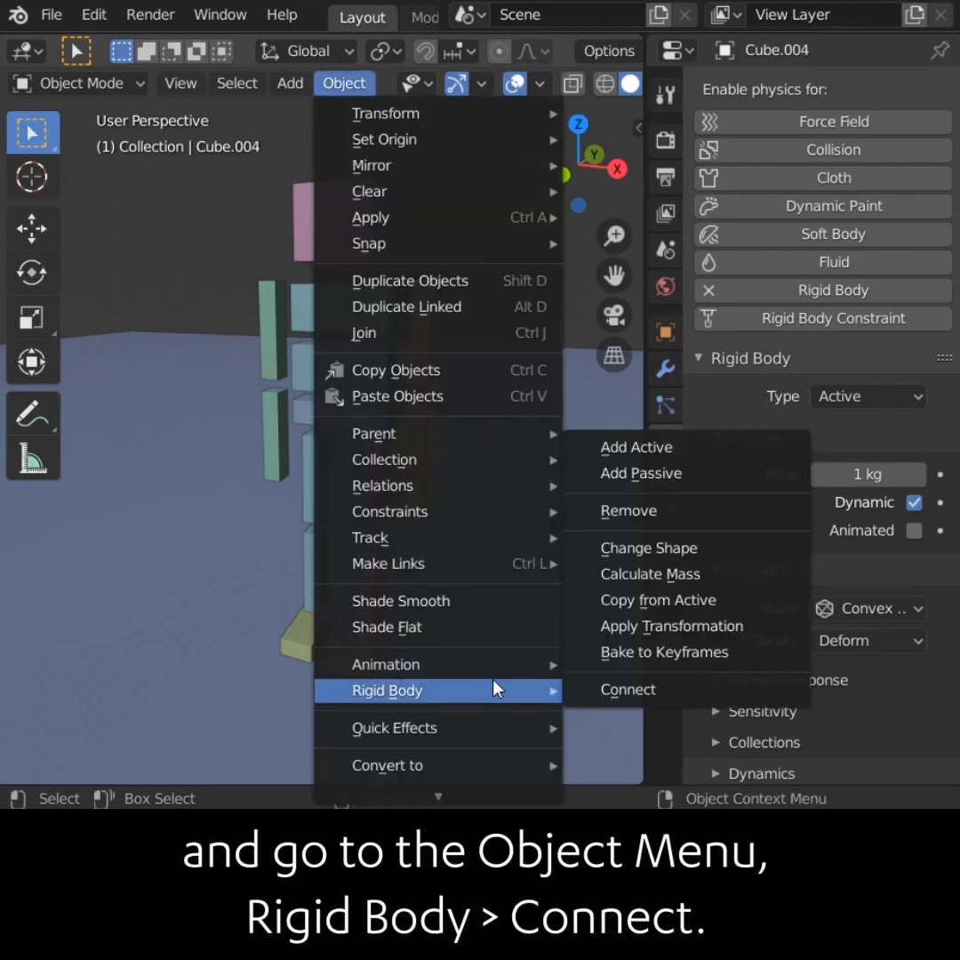
click(622, 690)
click(326, 698)
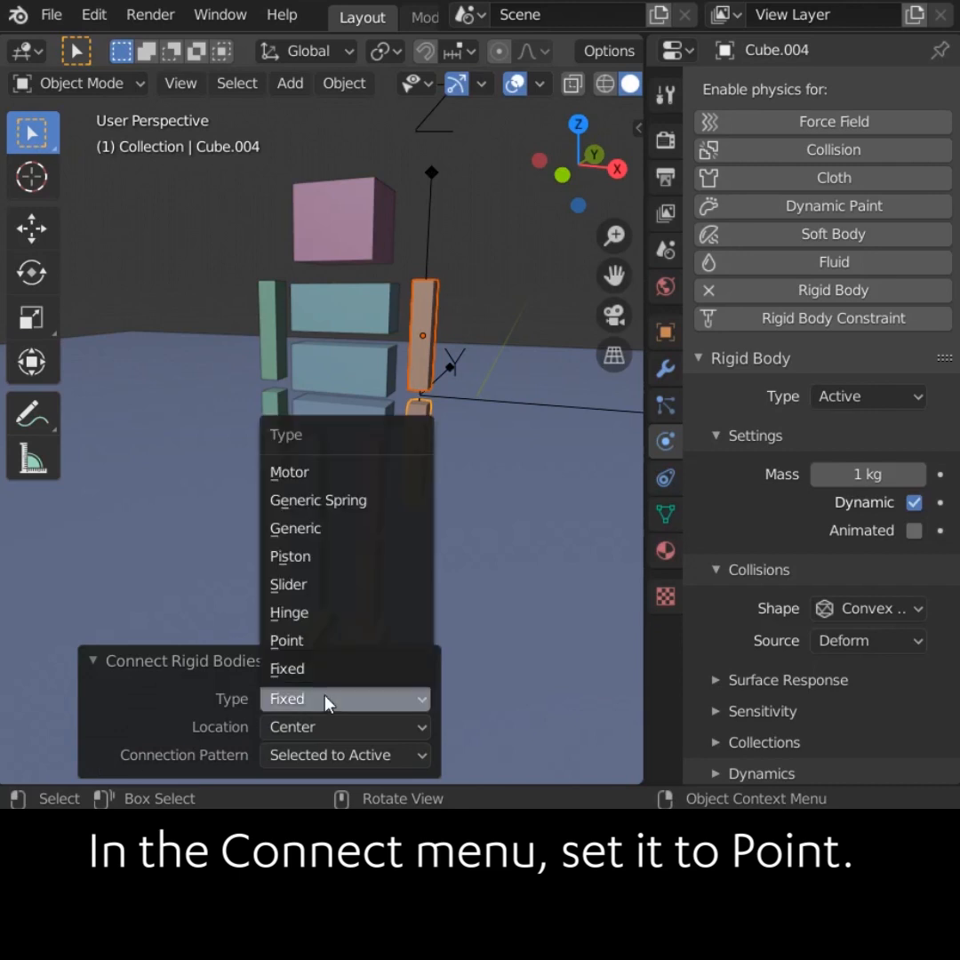
click(336, 643)
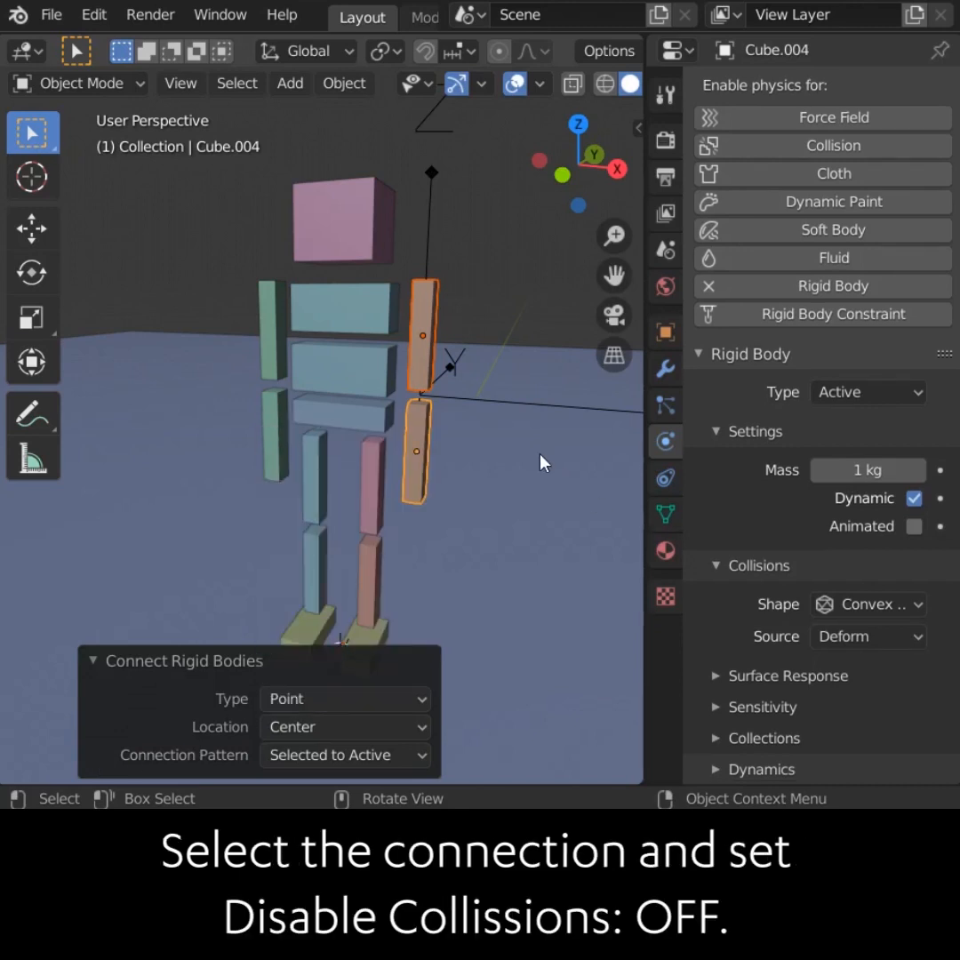
Show the settings of the orange arm's joint constraint and play the simulation of the connected ragdoll
click(484, 402)
drag(644, 402, 632, 402)
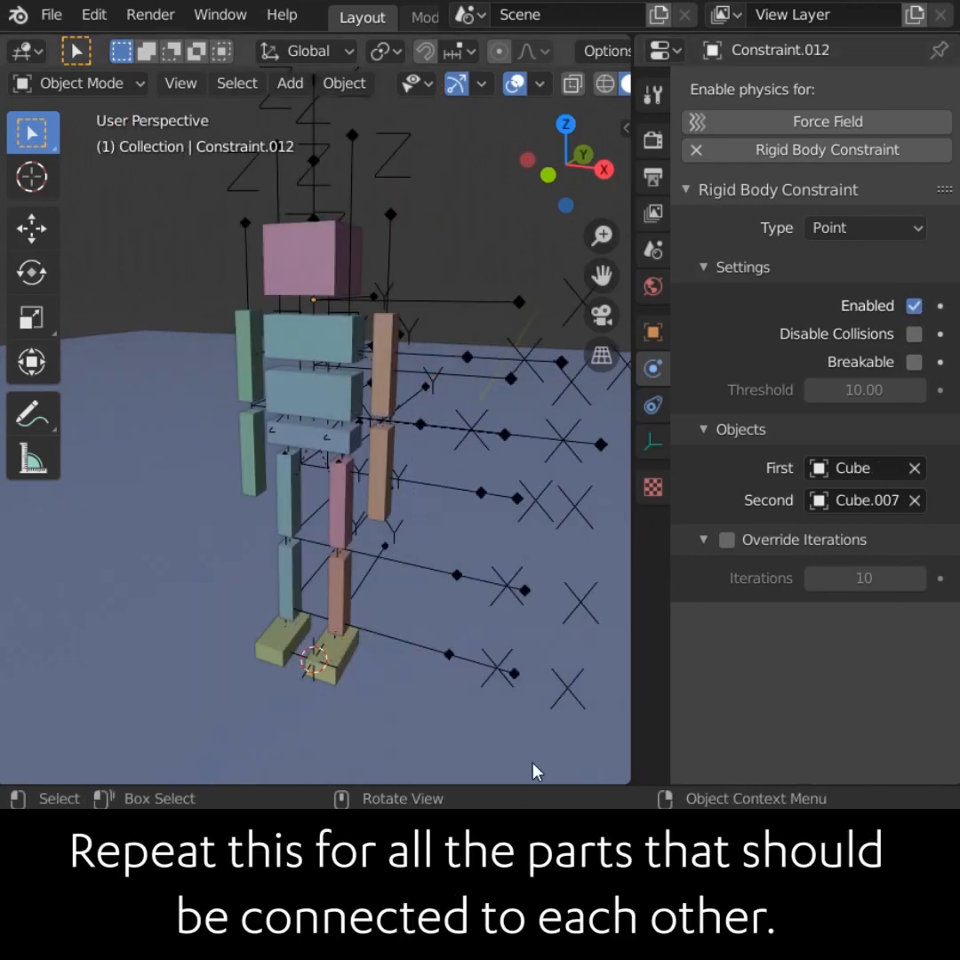
key(space)
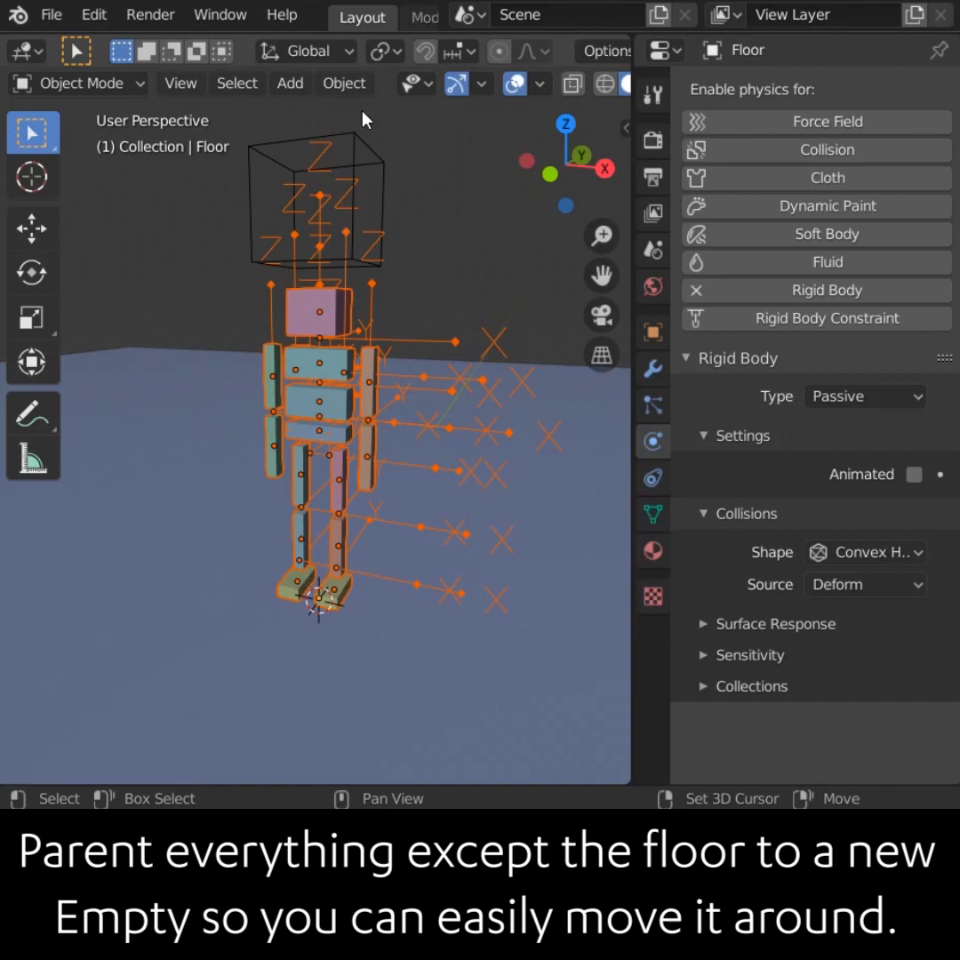
Parent all the ragdoll's body parts and joint constraints to the cube-shaped Empty above the head, using the Object option
shift+click(374, 154)
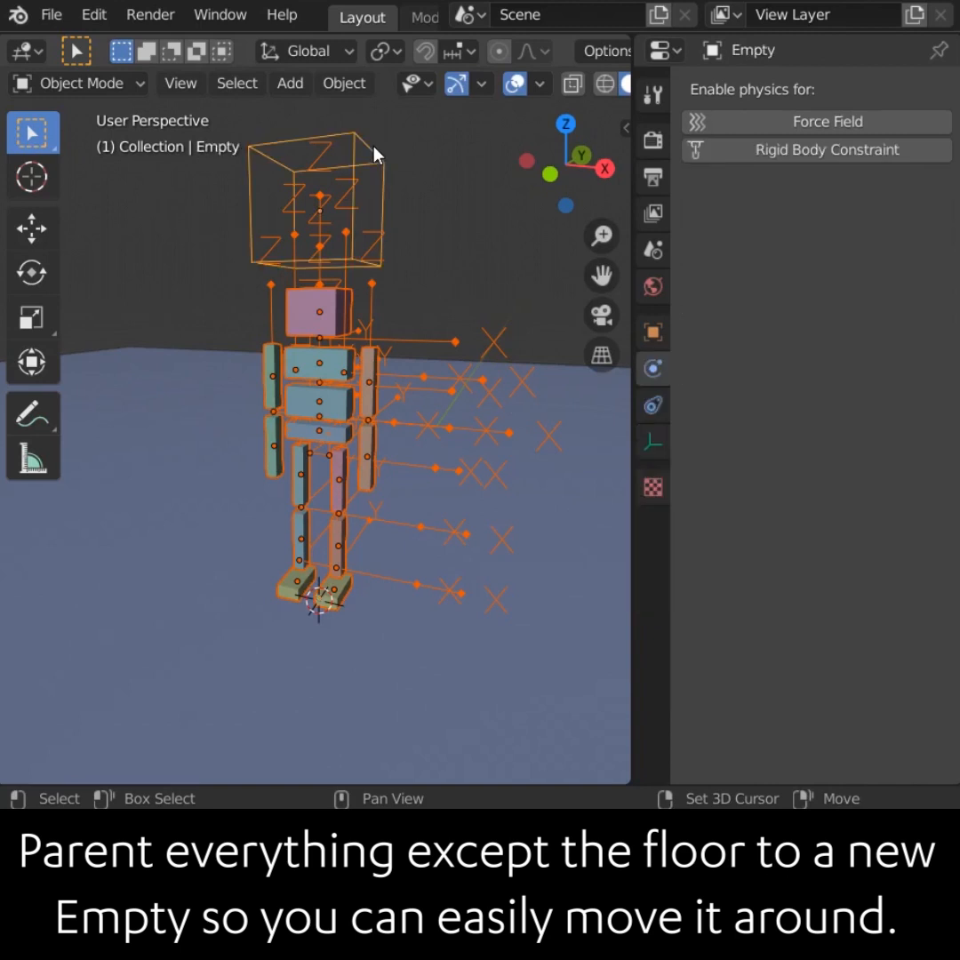
key(ctrl+p)
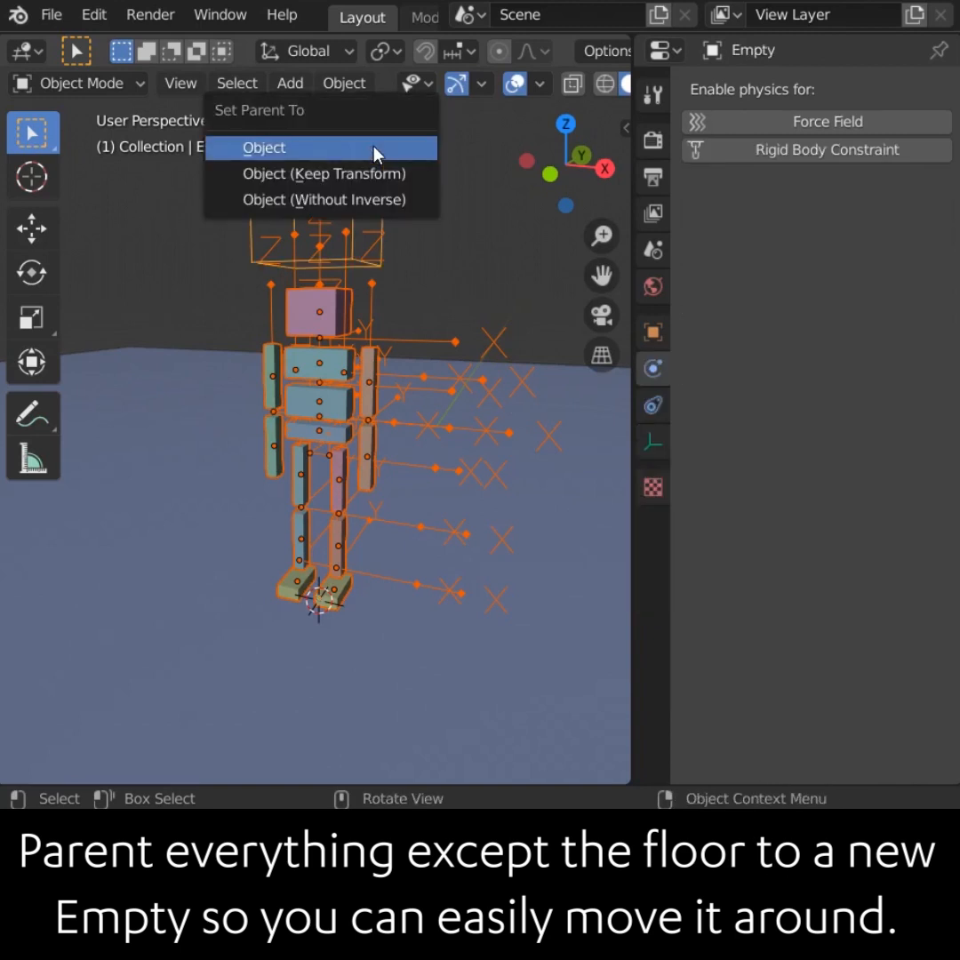
click(374, 151)
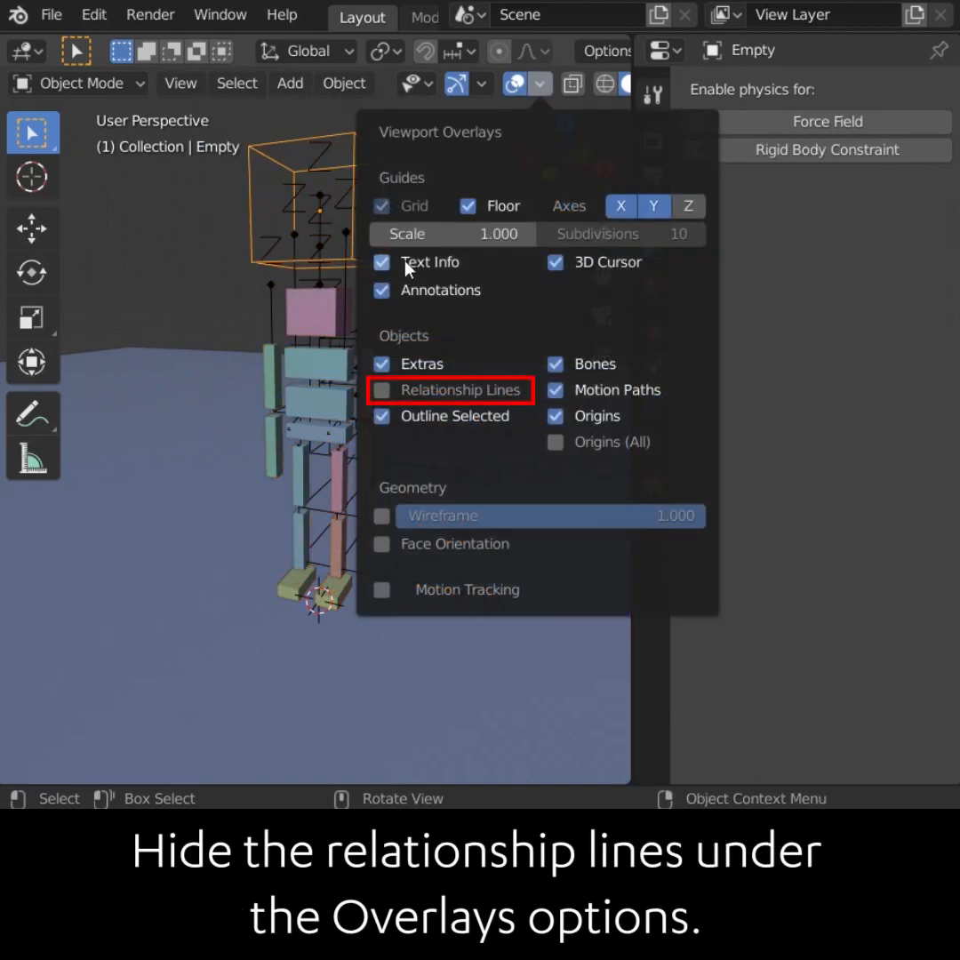